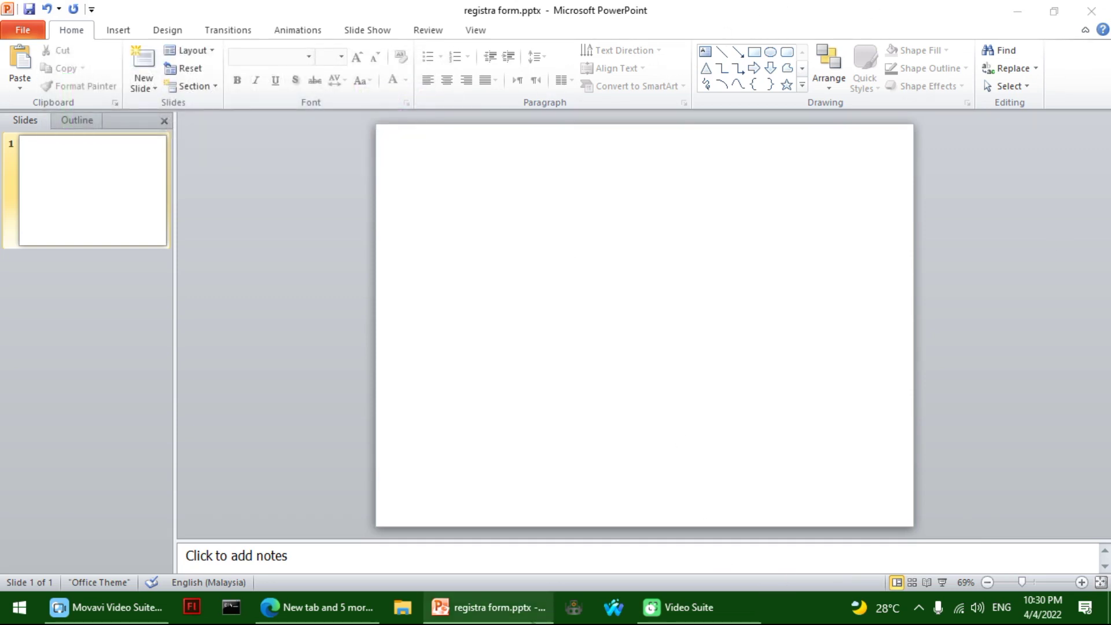
pyautogui.click(754, 53)
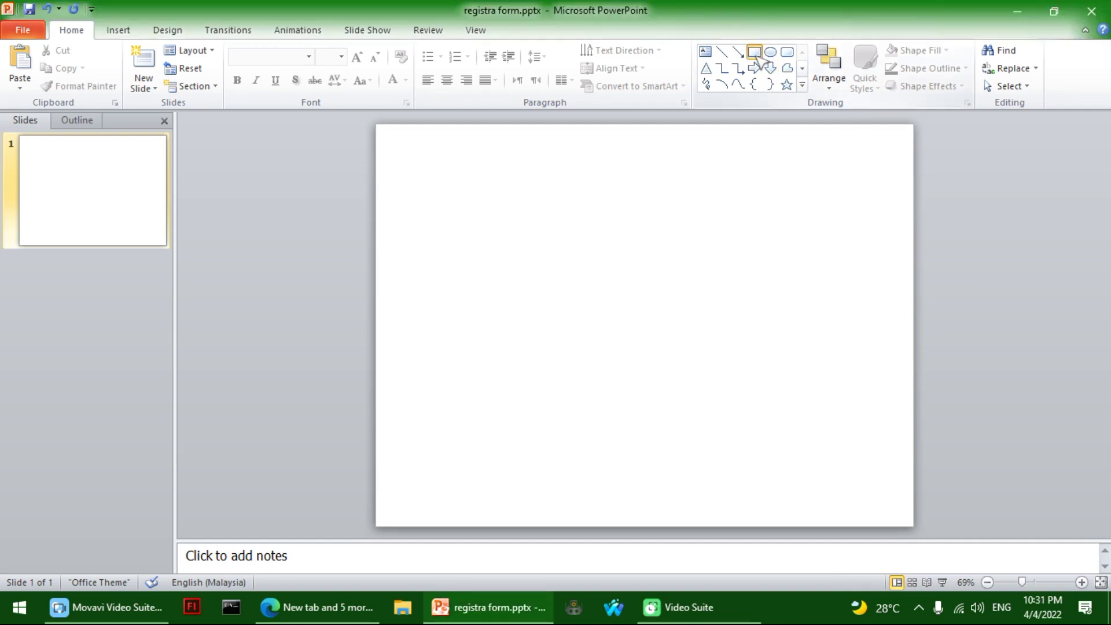
pyautogui.click(289, 427)
pyautogui.click(296, 436)
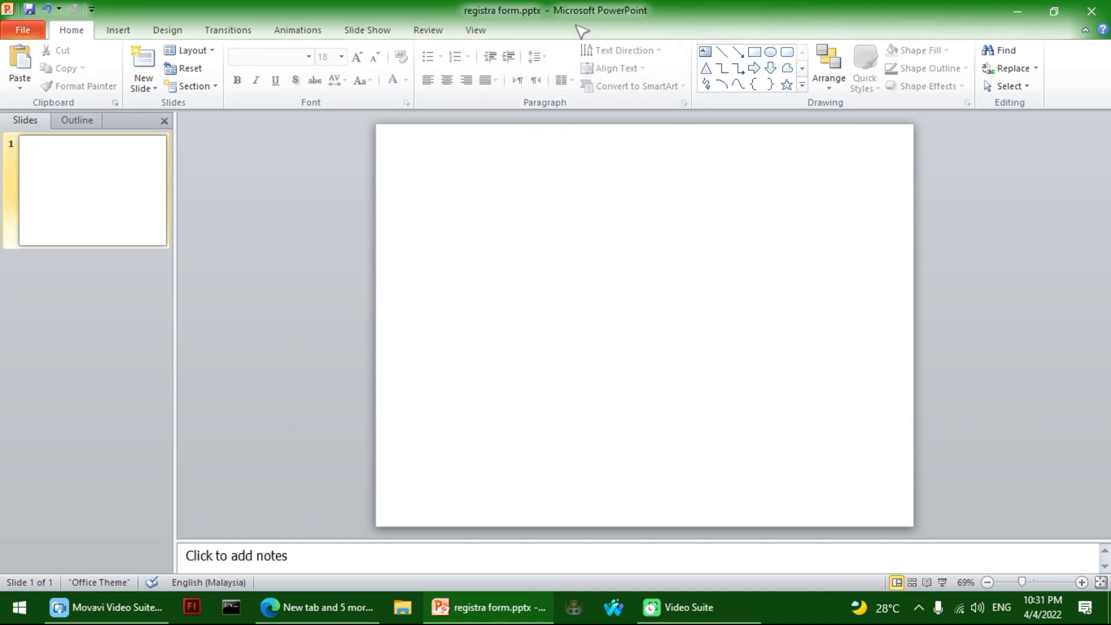
# Step: Enable the Developer tab among the main tabs in the ribbon customization options
pyautogui.rightClick(1065, 91)
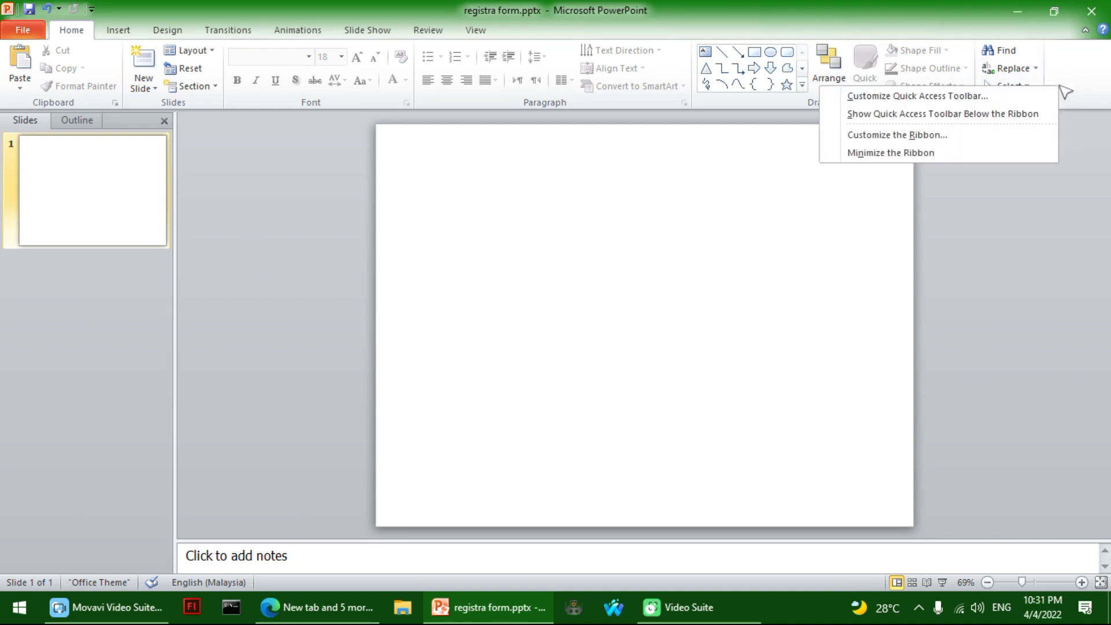
pyautogui.click(944, 137)
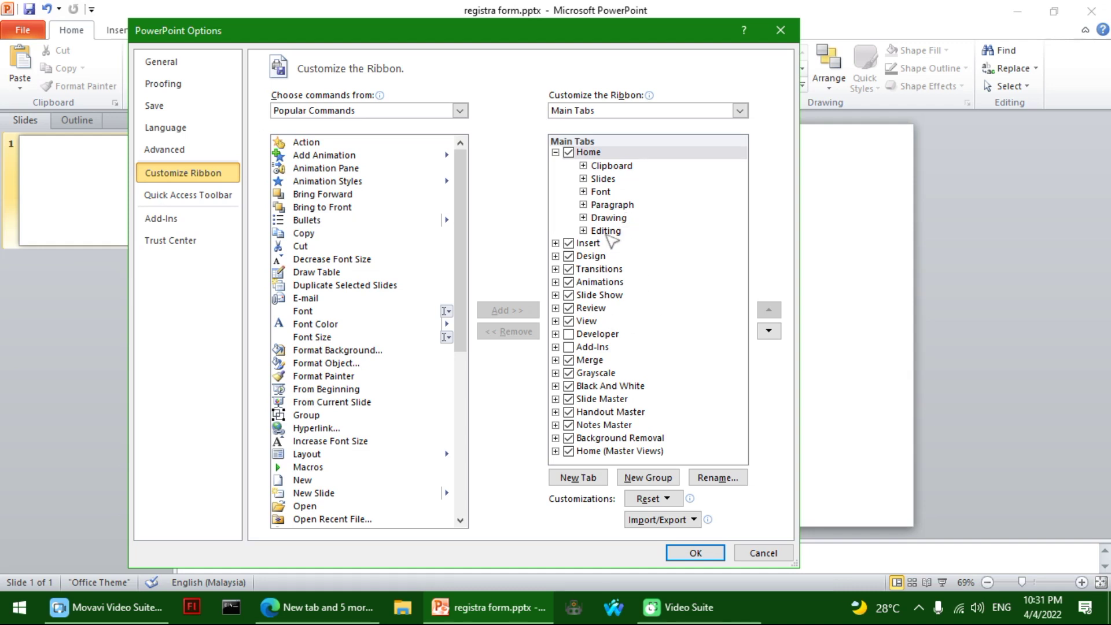
pyautogui.click(555, 334)
pyautogui.click(556, 334)
pyautogui.click(568, 334)
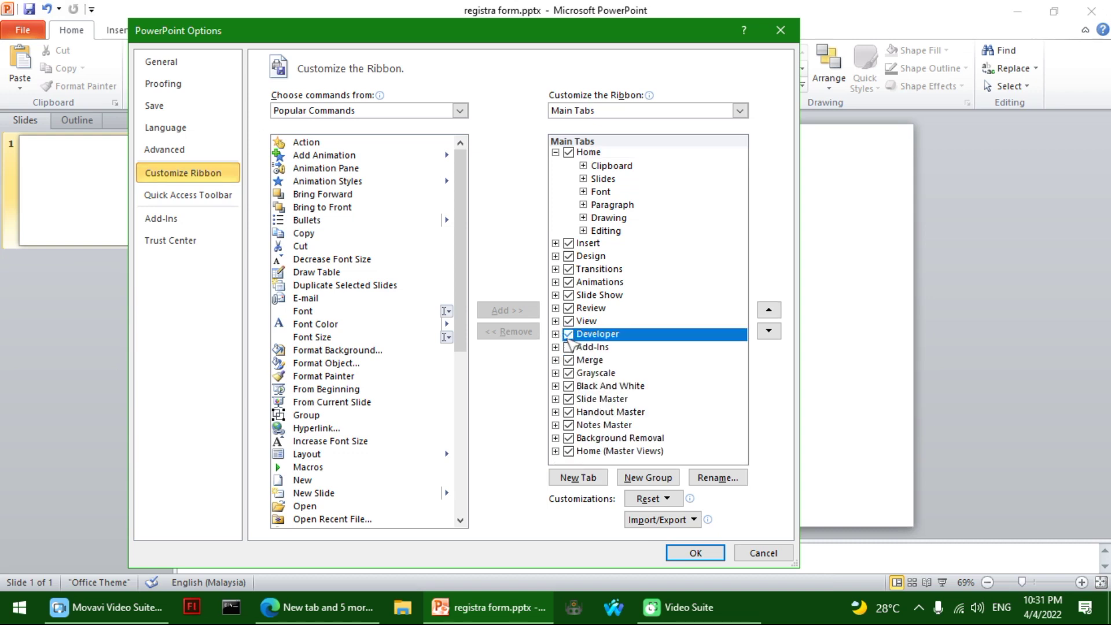
pyautogui.click(695, 553)
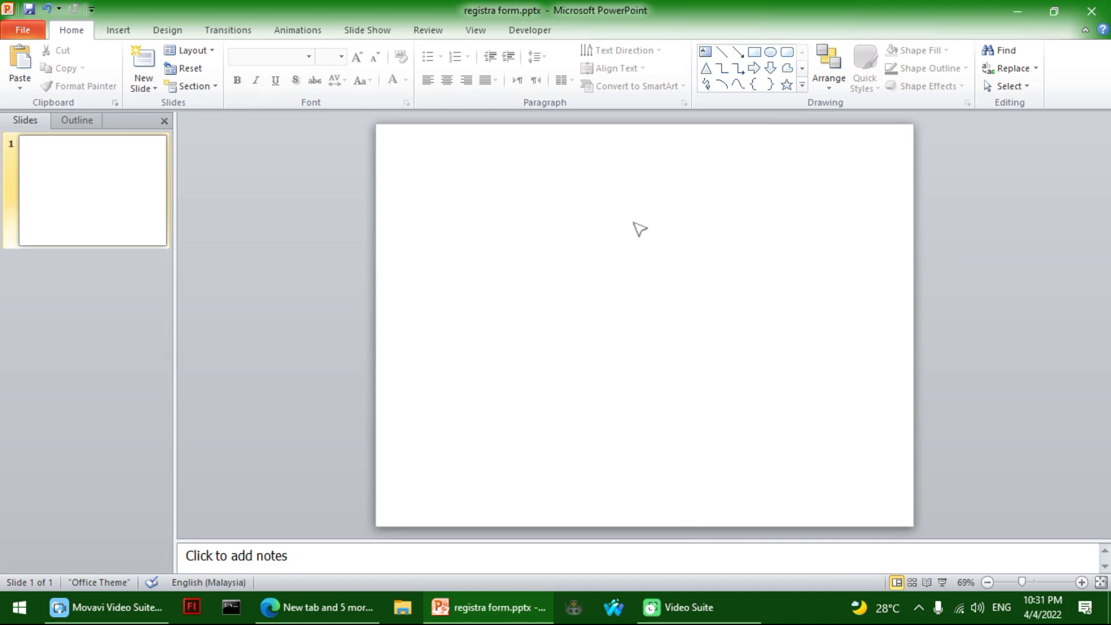
# Step: Draw a text box form control in the upper middle area of the blank slide
pyautogui.click(538, 33)
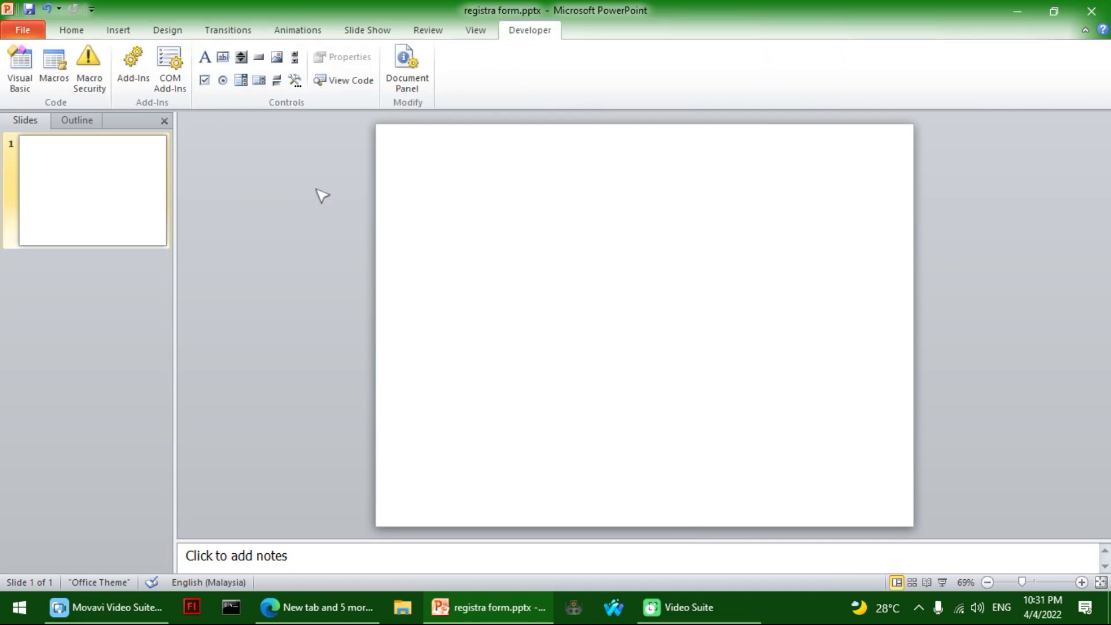
pyautogui.click(220, 58)
pyautogui.moveTo(446, 241); pyautogui.dragTo(637, 340)
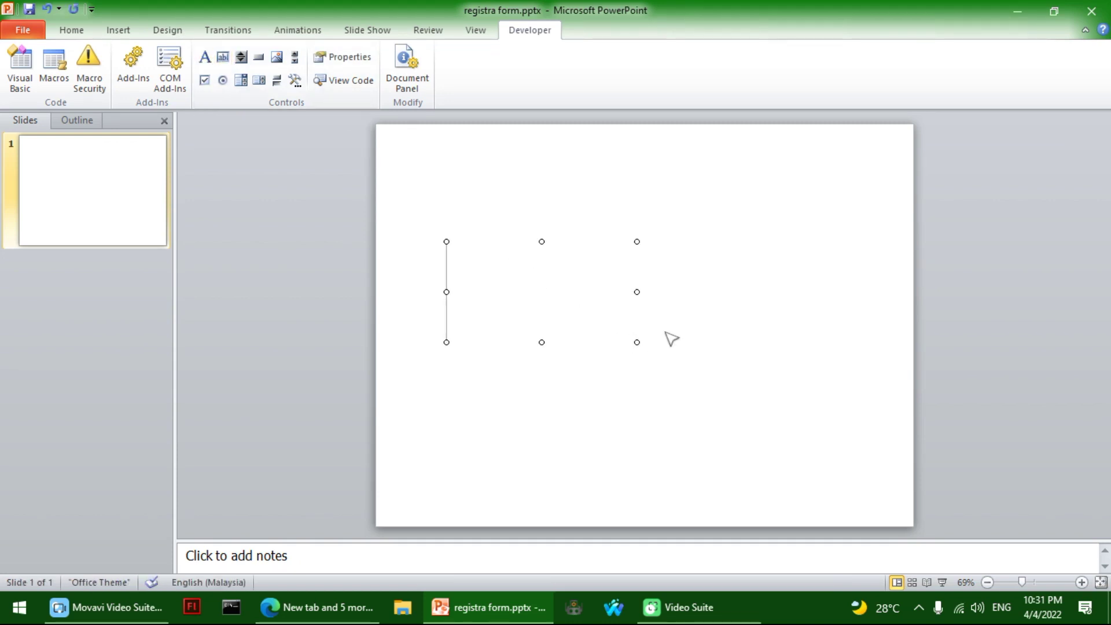
# Step: Test the text box in a slide show by entering "iiiiiiigthgnhgbn", and delete the control from the slide
pyautogui.click(357, 31)
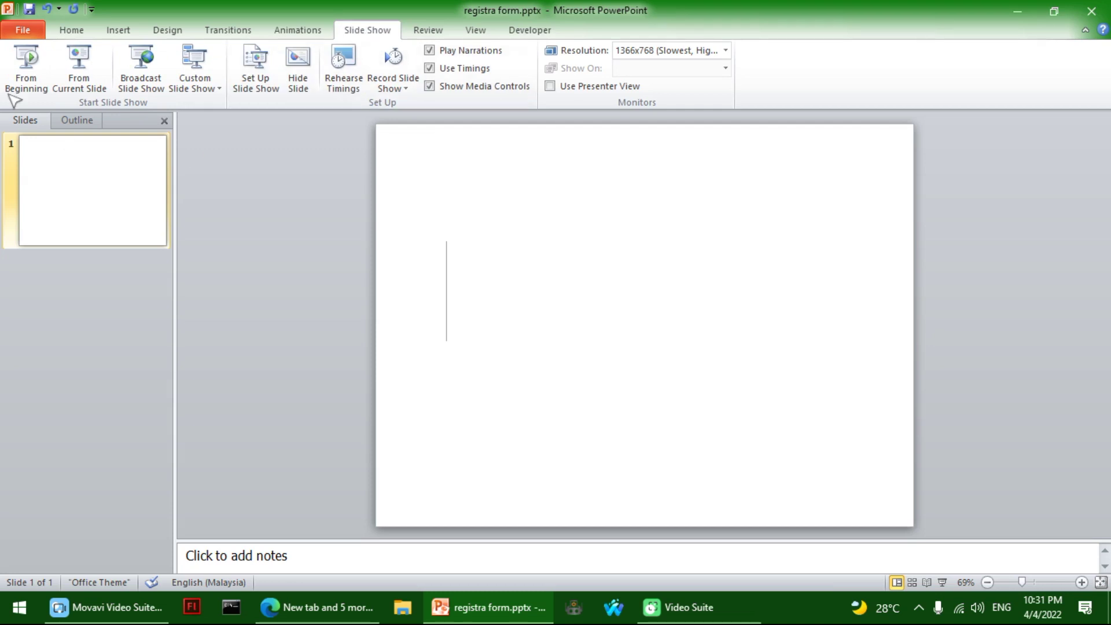
pyautogui.click(23, 66)
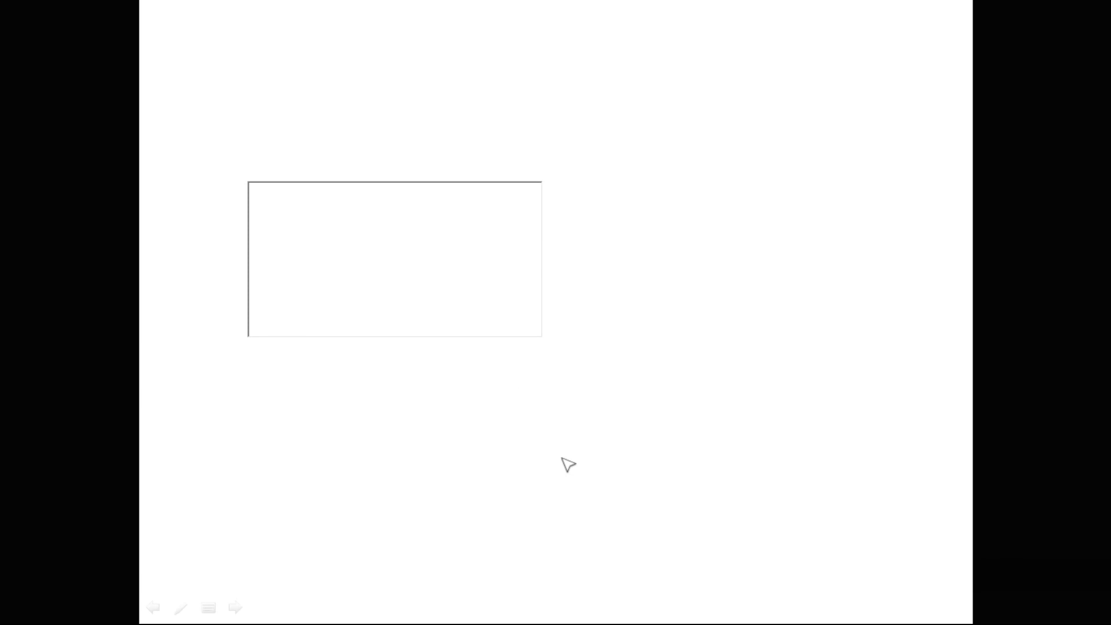
pyautogui.write('iiiiiiigthgnhgbn')
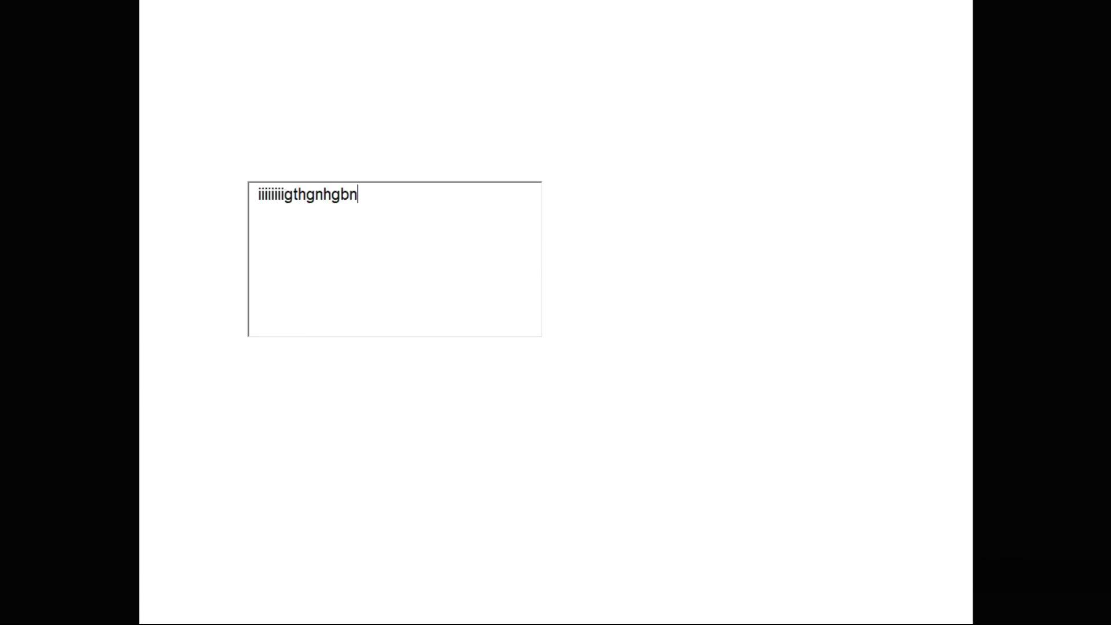
pyautogui.rightClick(719, 341)
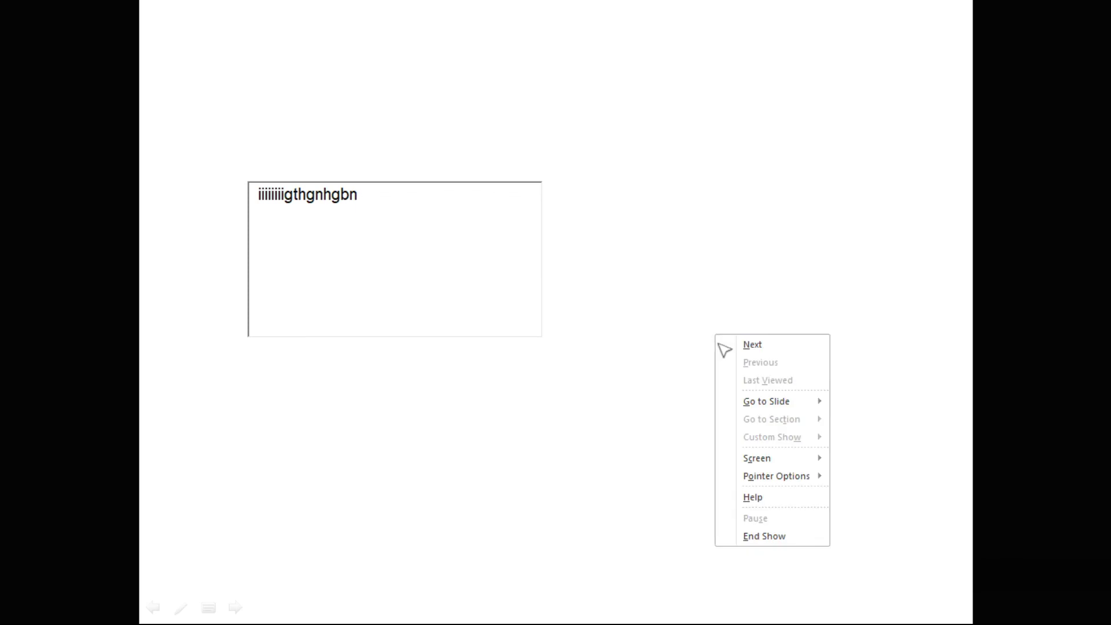
pyautogui.click(777, 537)
pyautogui.click(525, 275)
pyautogui.press('Delete')
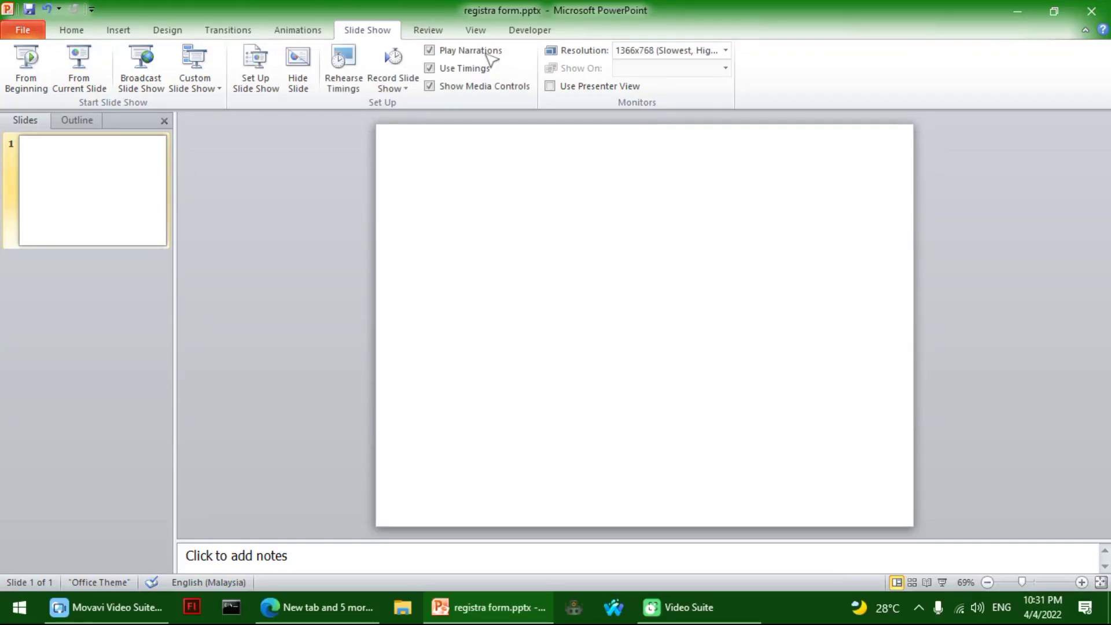
# Step: Draw a tall spin button control on the left part of the slide
pyautogui.click(529, 29)
pyautogui.click(241, 56)
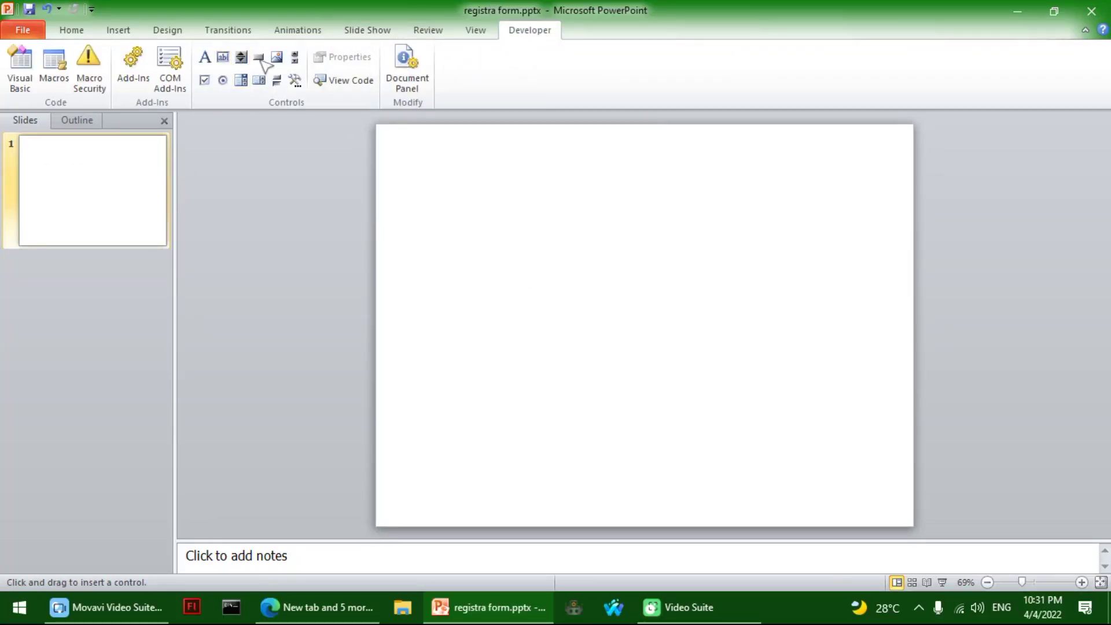
pyautogui.moveTo(407, 194)
pyautogui.mouseDown()
pyautogui.moveTo(546, 404)
pyautogui.moveTo(501, 405)
pyautogui.mouseUp()
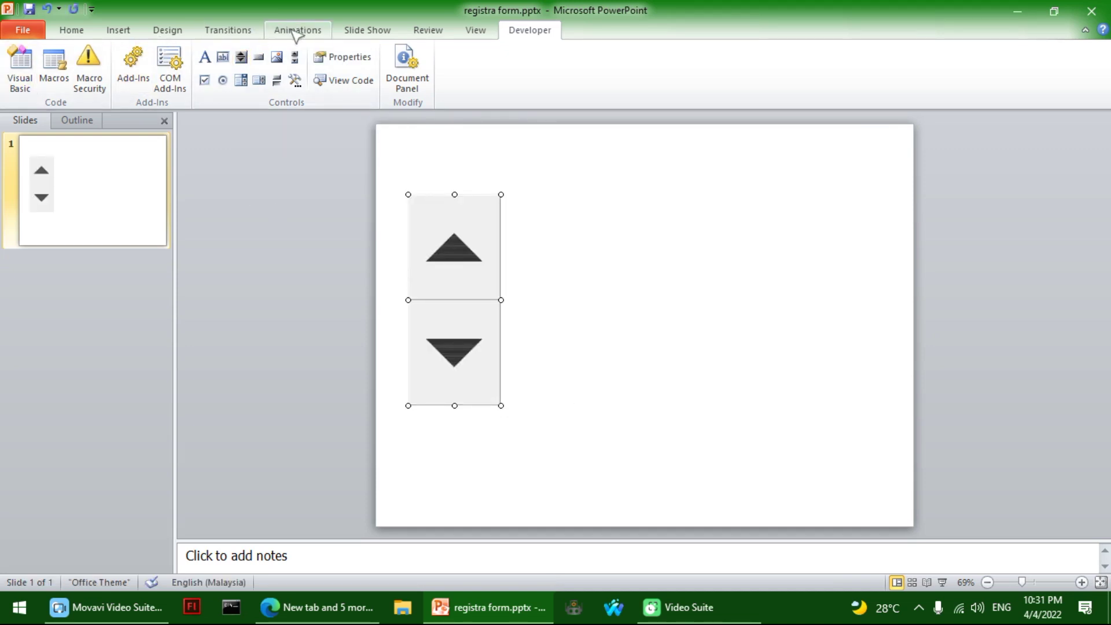
# Step: Preview the spin button in a slide show from the beginning, and delete it from the slide
pyautogui.click(354, 31)
pyautogui.click(26, 70)
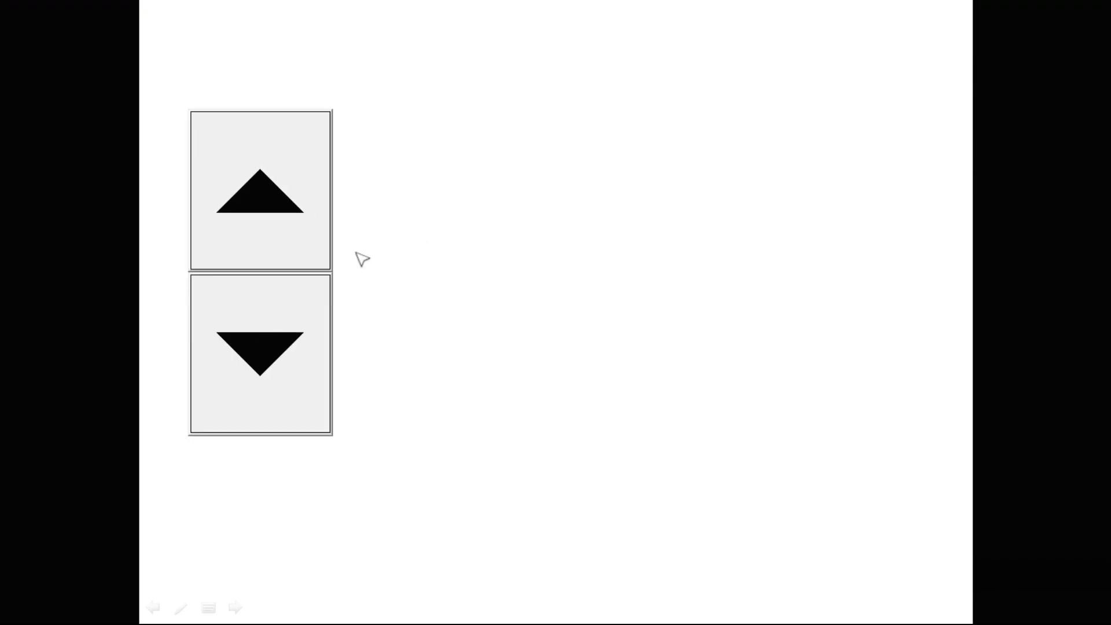
pyautogui.rightClick(391, 302)
pyautogui.click(471, 504)
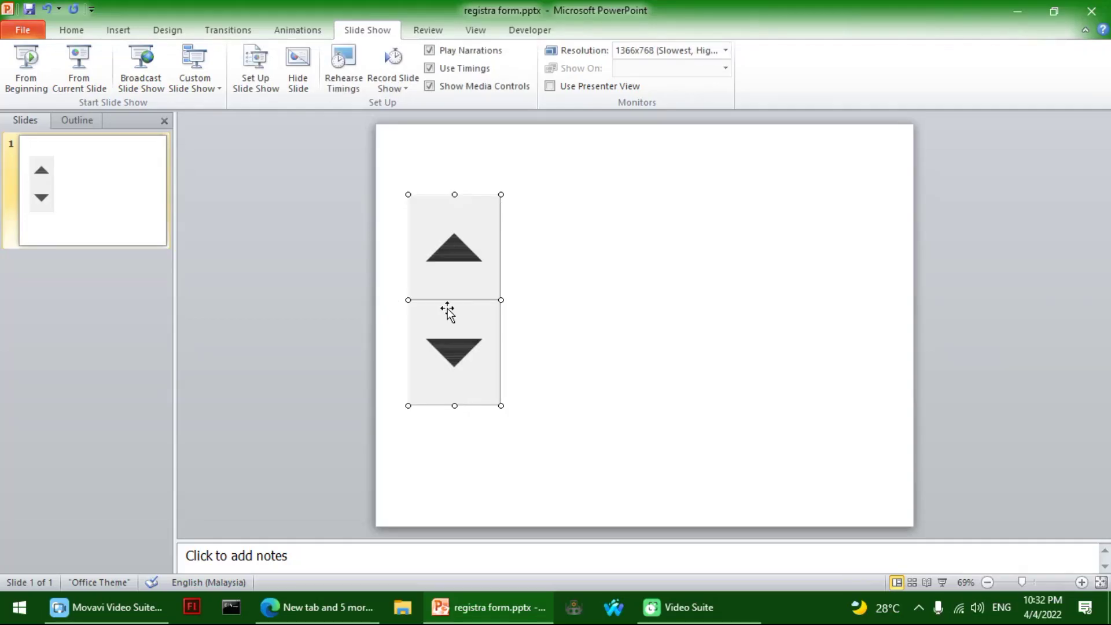
pyautogui.press('Delete')
# Step: Draw a command button control in the upper middle of the slide
pyautogui.click(530, 31)
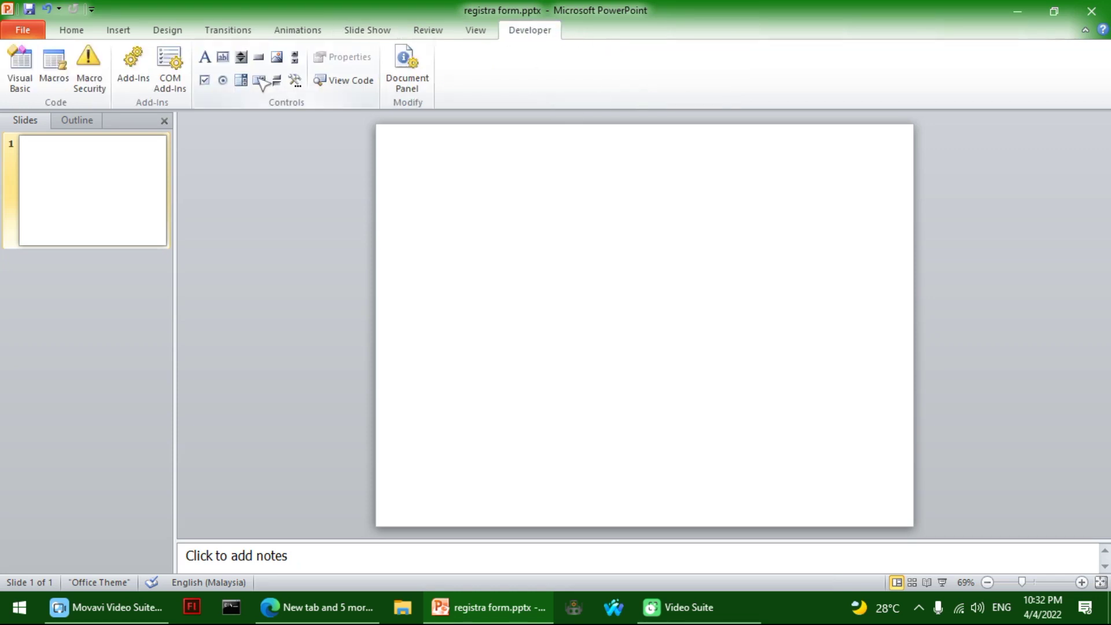
pyautogui.click(259, 58)
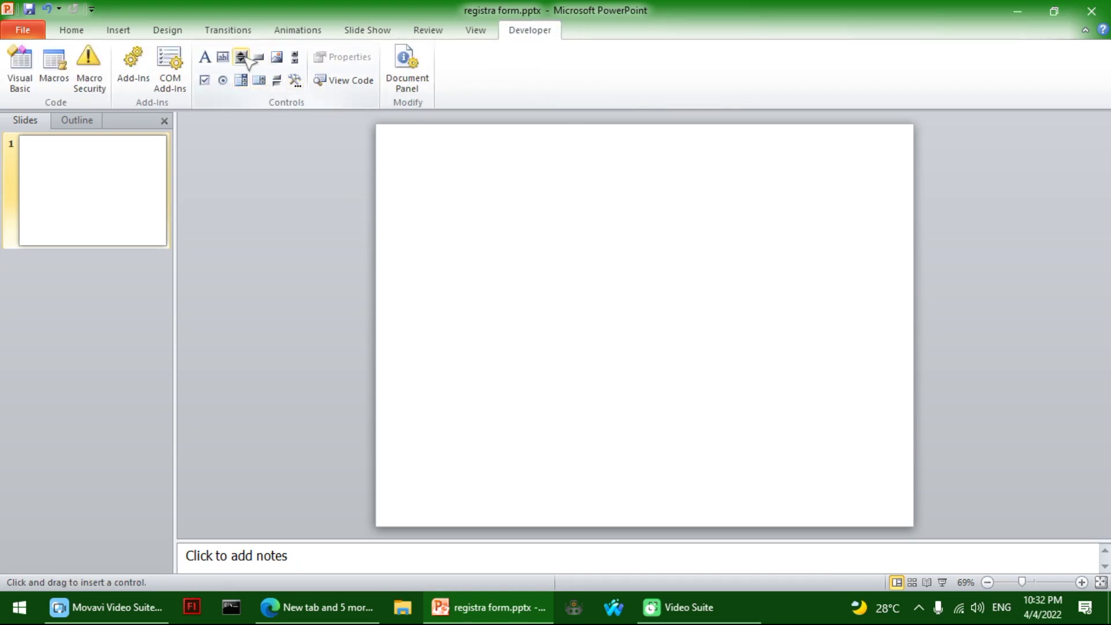
pyautogui.moveTo(488, 221); pyautogui.dragTo(671, 321)
# Step: Preview the command button in a slide show from the beginning, and delete it from the slide
pyautogui.click(367, 30)
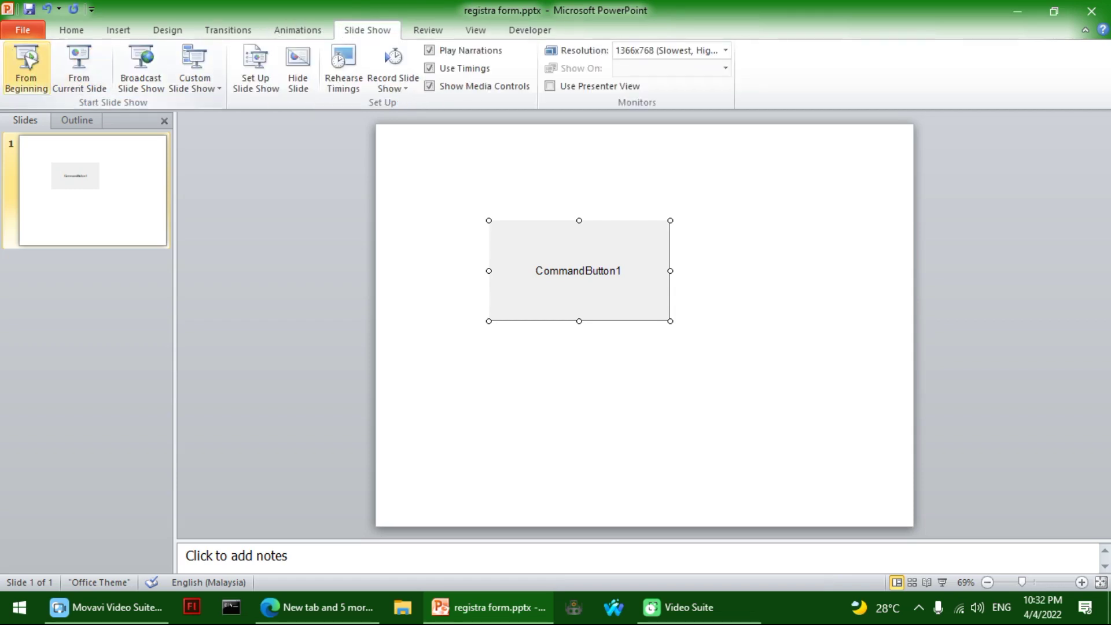
pyautogui.click(22, 63)
pyautogui.rightClick(674, 299)
pyautogui.click(715, 495)
pyautogui.press('Delete')
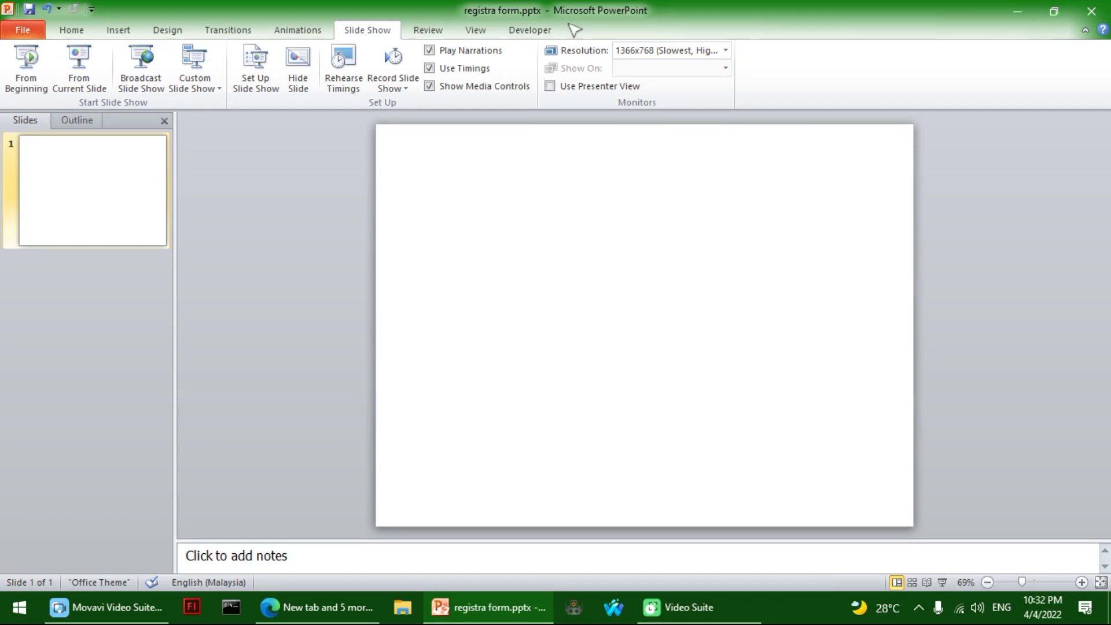
# Step: Draw an image control in the middle of the slide
pyautogui.click(543, 27)
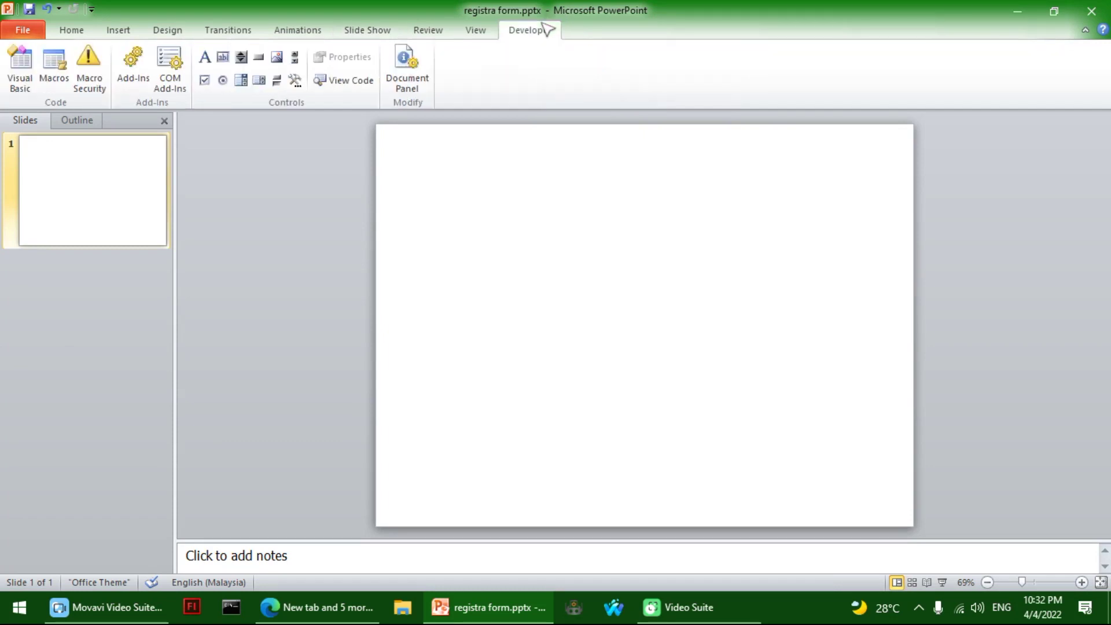
pyautogui.click(276, 56)
pyautogui.moveTo(489, 242); pyautogui.dragTo(700, 418)
# Step: Look over the options available for the image control, and delete it from the slide
pyautogui.rightClick(616, 362)
pyautogui.moveTo(676, 281)
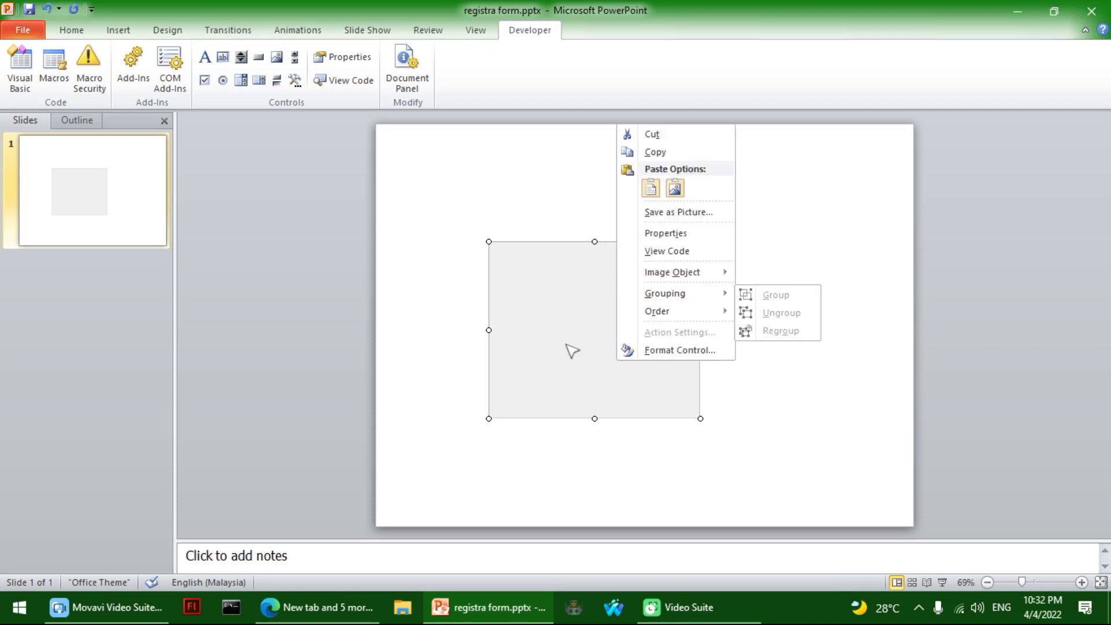
pyautogui.click(1031, 581)
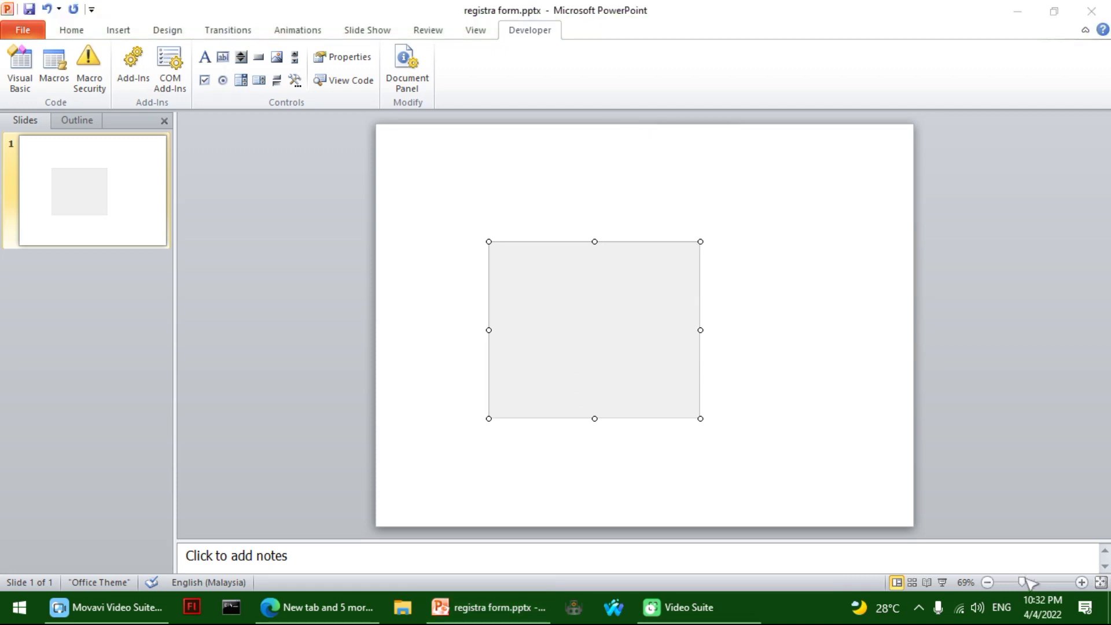
pyautogui.press('Delete')
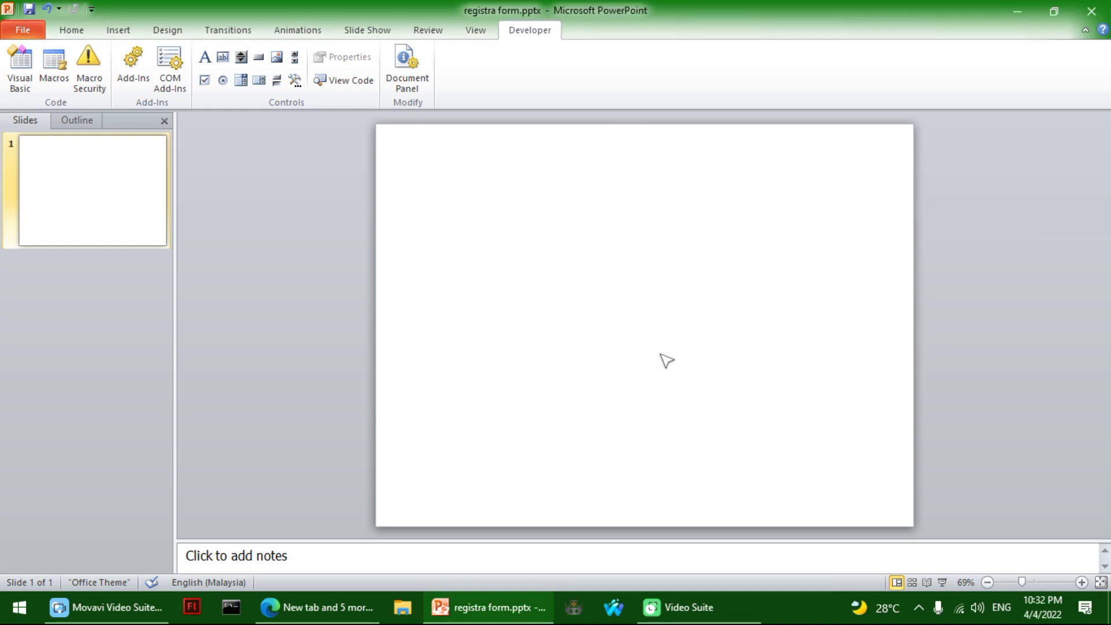
# Step: Draw a vertical scroll bar control and fit it along the slide's right edge over the full slide height
pyautogui.click(295, 57)
pyautogui.moveTo(446, 161); pyautogui.dragTo(480, 473)
pyautogui.click(367, 31)
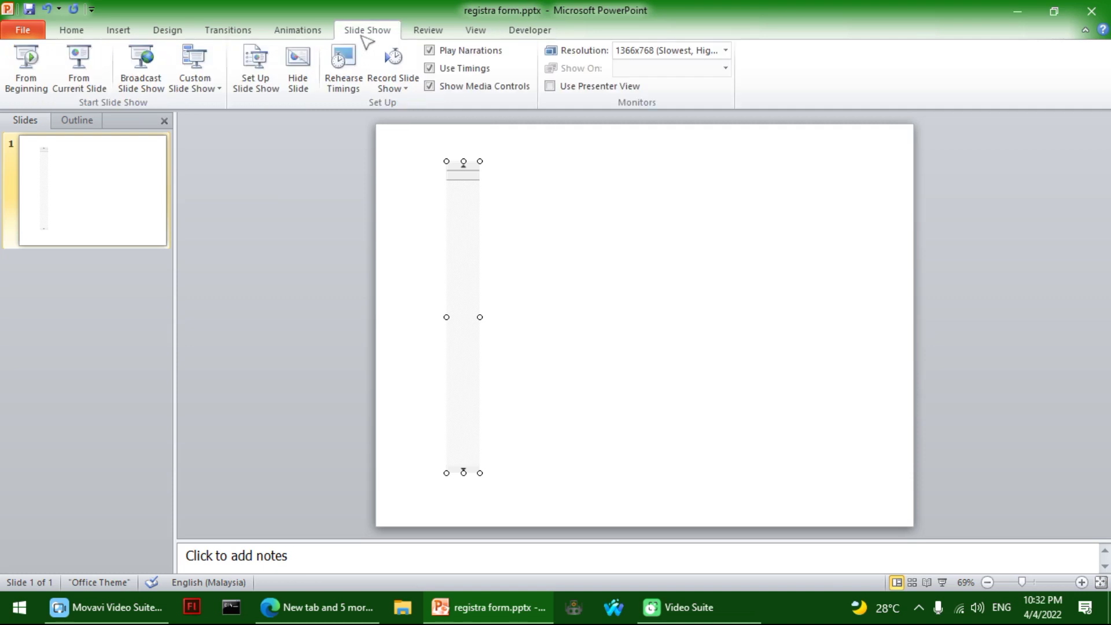
pyautogui.moveTo(477, 213); pyautogui.dragTo(898, 180)
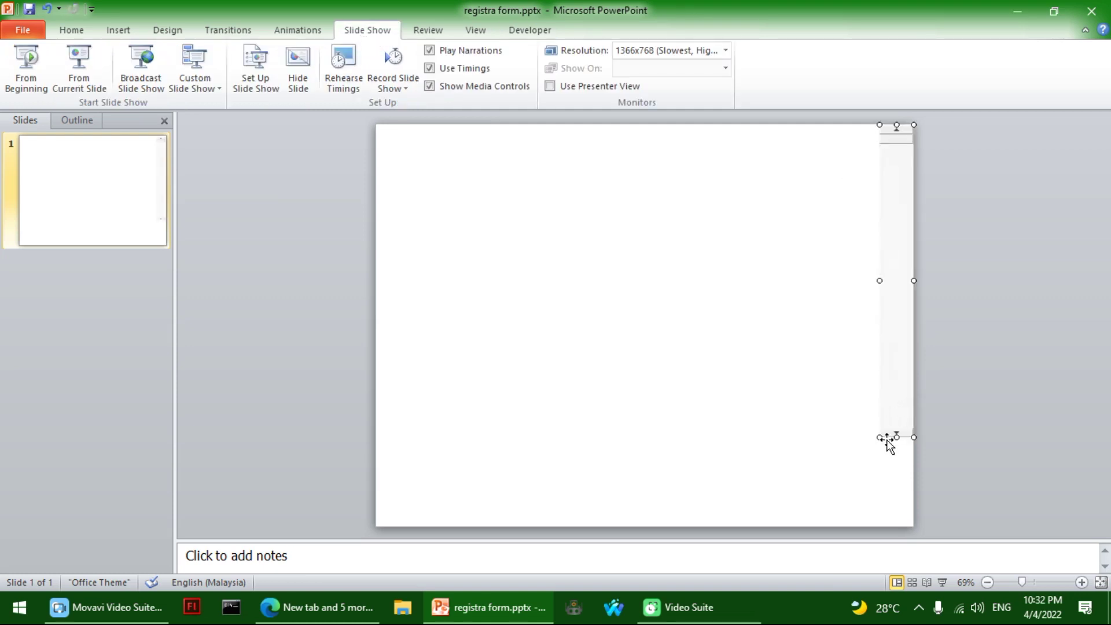
pyautogui.moveTo(887, 452); pyautogui.dragTo(899, 526)
# Step: Test the scroll bar in a slide show by moving its slider downward, and end the show
pyautogui.click(344, 84)
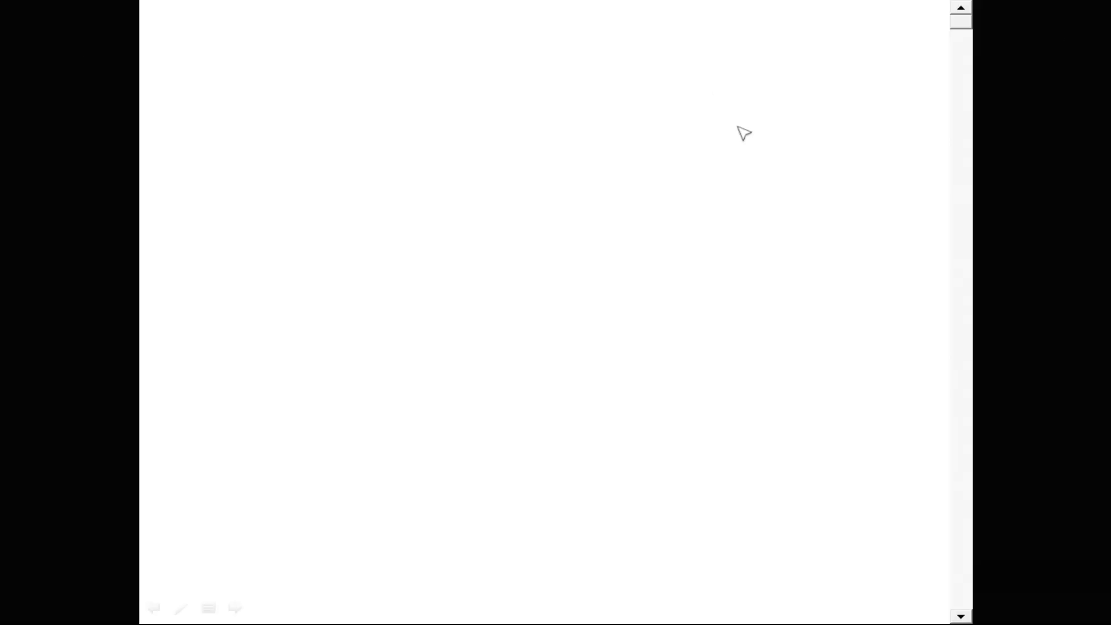
pyautogui.click(963, 165)
pyautogui.rightClick(759, 193)
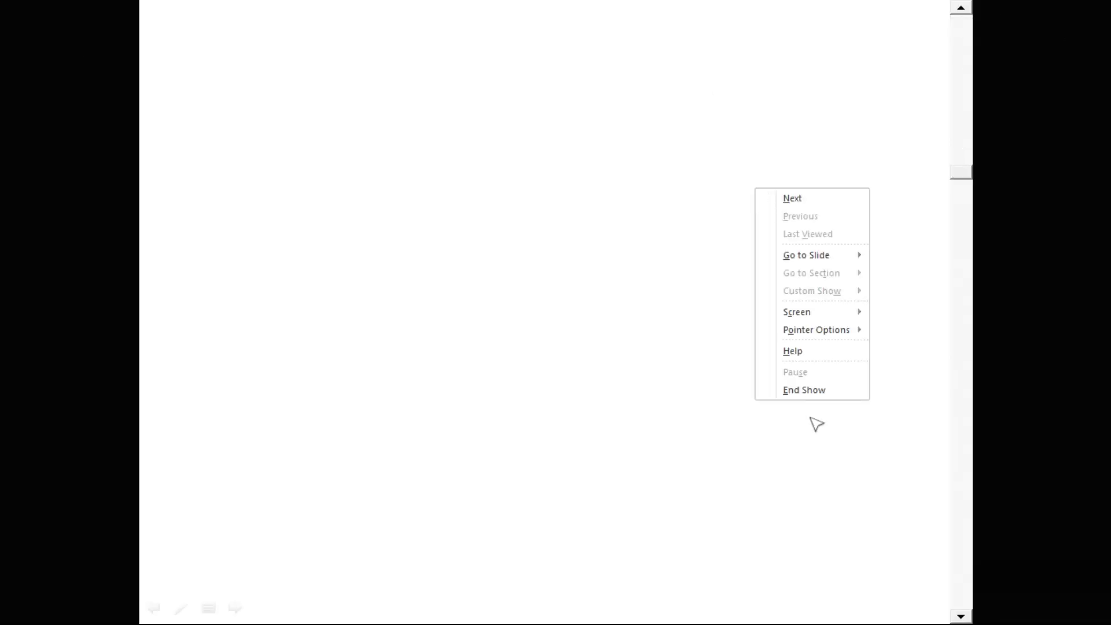
pyautogui.click(821, 390)
# Step: Draw a check box control on the slide and an option button control below it
pyautogui.click(528, 30)
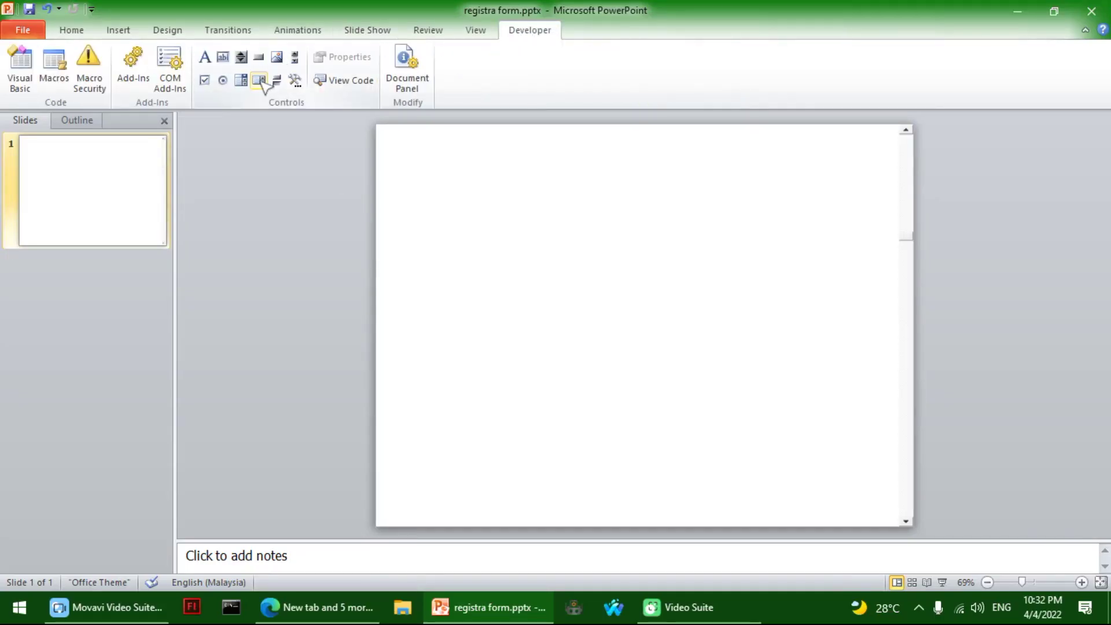
pyautogui.click(204, 80)
pyautogui.moveTo(471, 223); pyautogui.dragTo(611, 267)
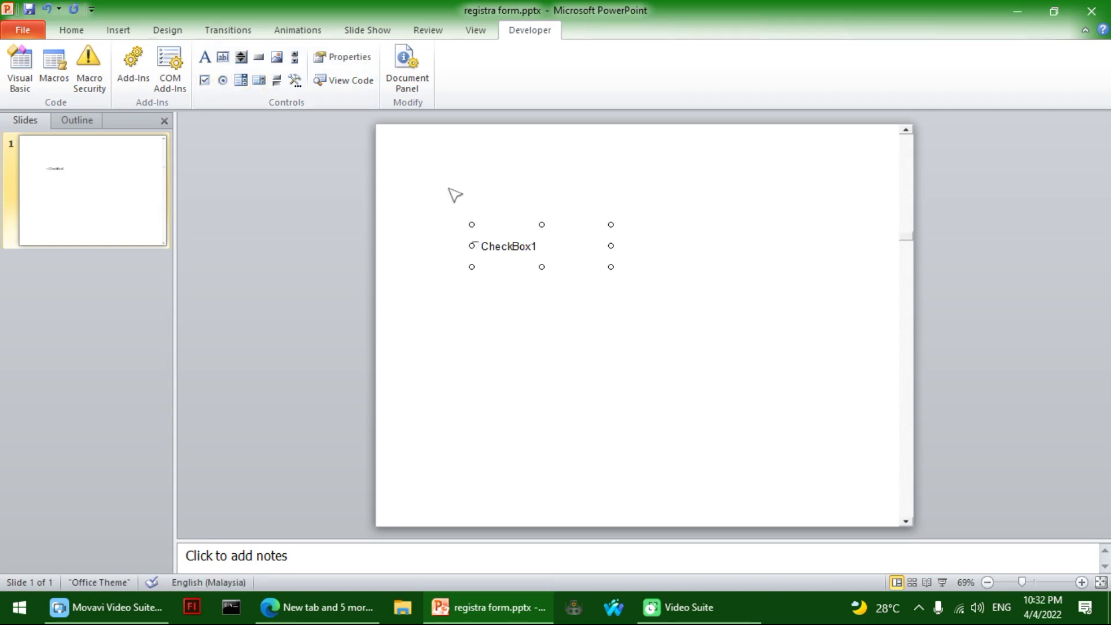
pyautogui.click(222, 80)
pyautogui.moveTo(480, 310); pyautogui.dragTo(637, 418)
# Step: Test the check box and the option button in a slide show by toggling each, and end the show
pyautogui.click(365, 30)
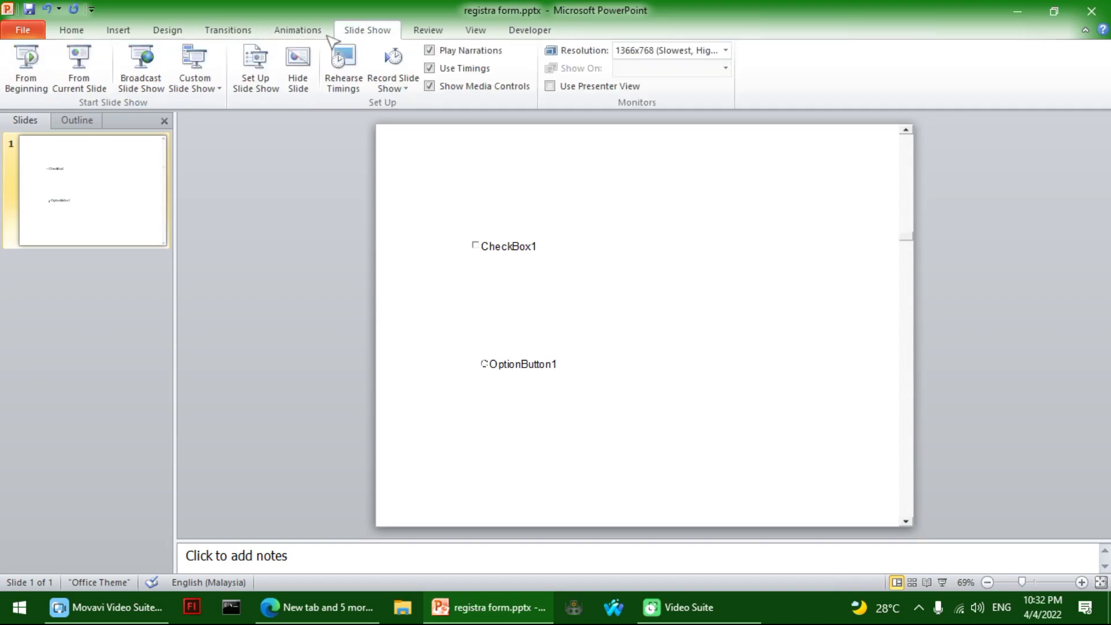
pyautogui.click(47, 64)
pyautogui.click(408, 203)
pyautogui.click(380, 191)
pyautogui.click(387, 356)
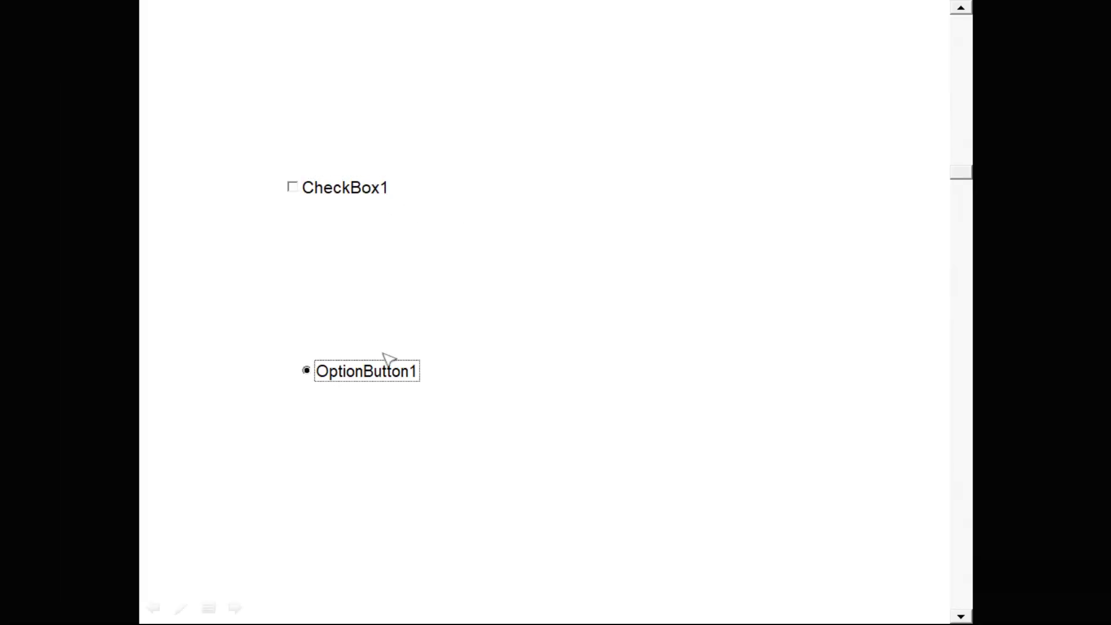
pyautogui.rightClick(697, 533)
pyautogui.click(746, 517)
# Step: Delete the check box and option button from the slide, and bring the developer controls back into view
pyautogui.click(380, 231)
pyautogui.moveTo(349, 173); pyautogui.dragTo(727, 559)
pyautogui.click(590, 360)
pyautogui.keyDown('shift'); pyautogui.click(529, 240); pyautogui.keyUp('shift')
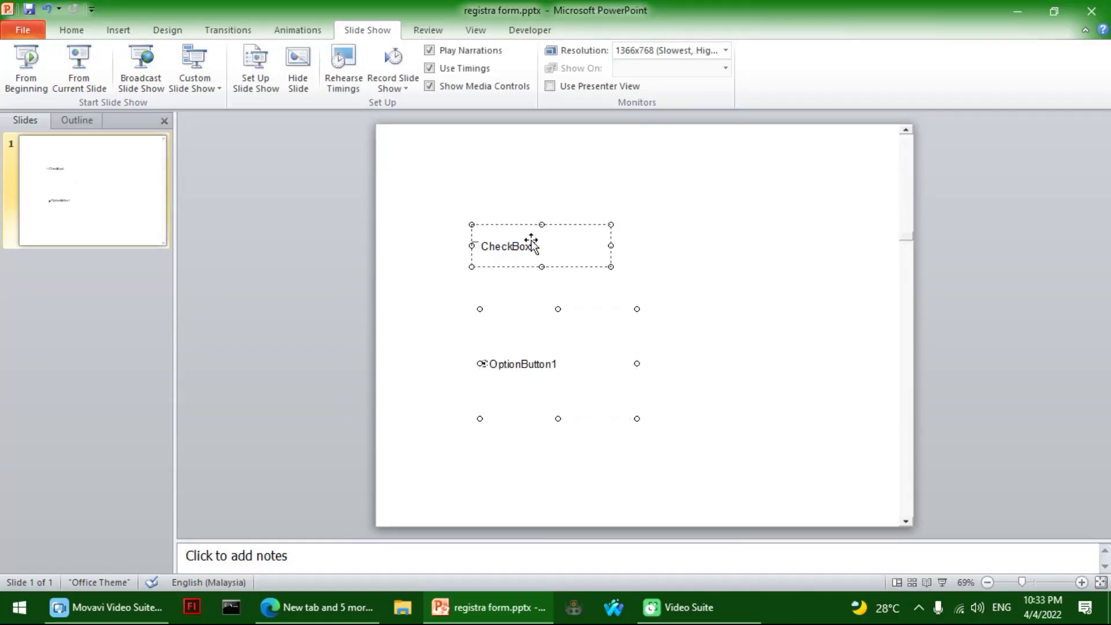
pyautogui.press('Delete')
pyautogui.click(510, 34)
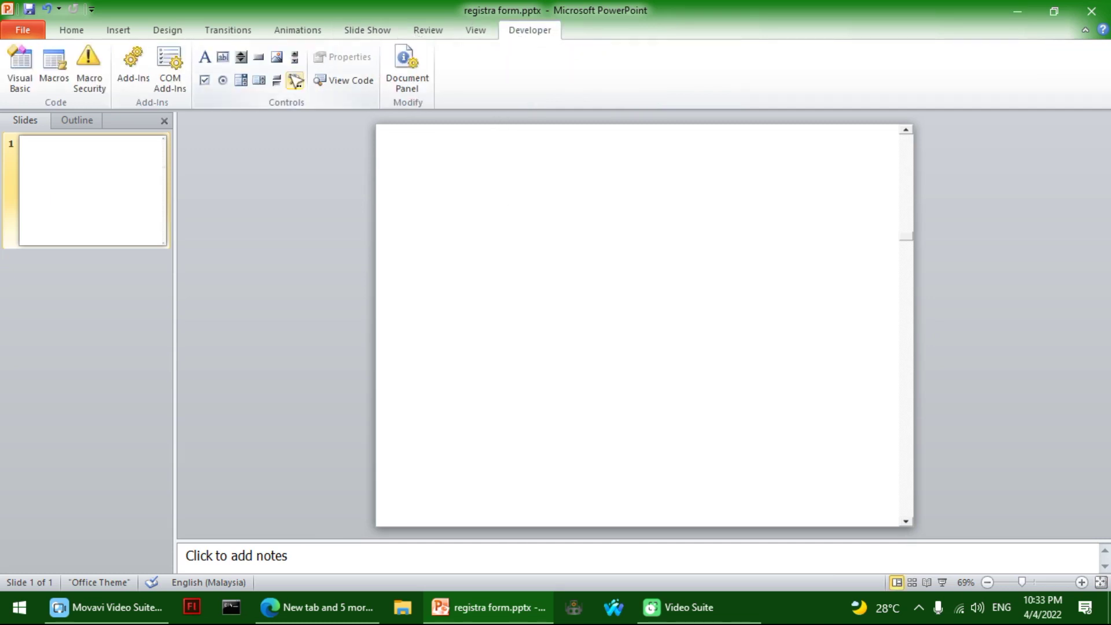
# Step: Draw a toggle button control on the slide and switch it on in a slide show
pyautogui.click(278, 81)
pyautogui.moveTo(464, 253); pyautogui.dragTo(552, 321)
pyautogui.click(367, 30)
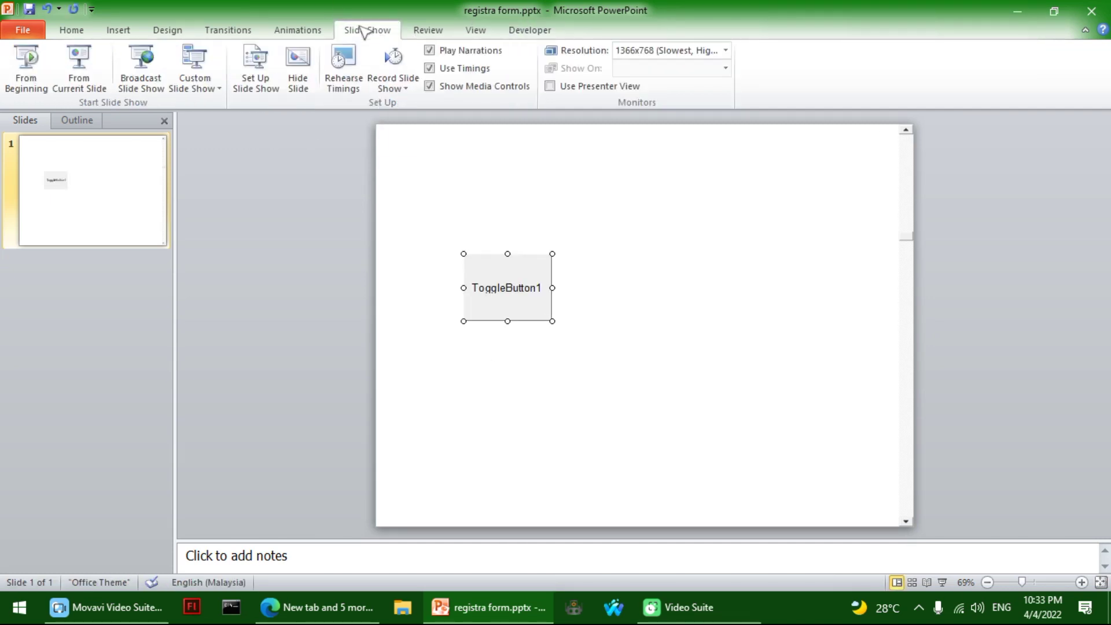
pyautogui.click(21, 62)
pyautogui.click(375, 245)
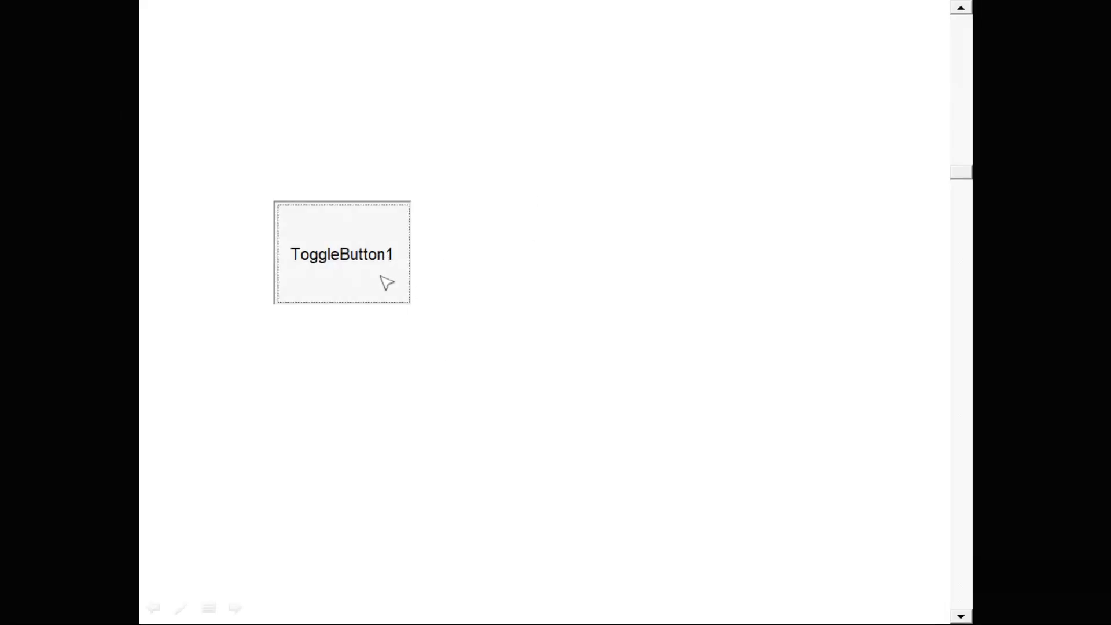
# Step: End the show and delete the toggle button from the slide
pyautogui.rightClick(469, 319)
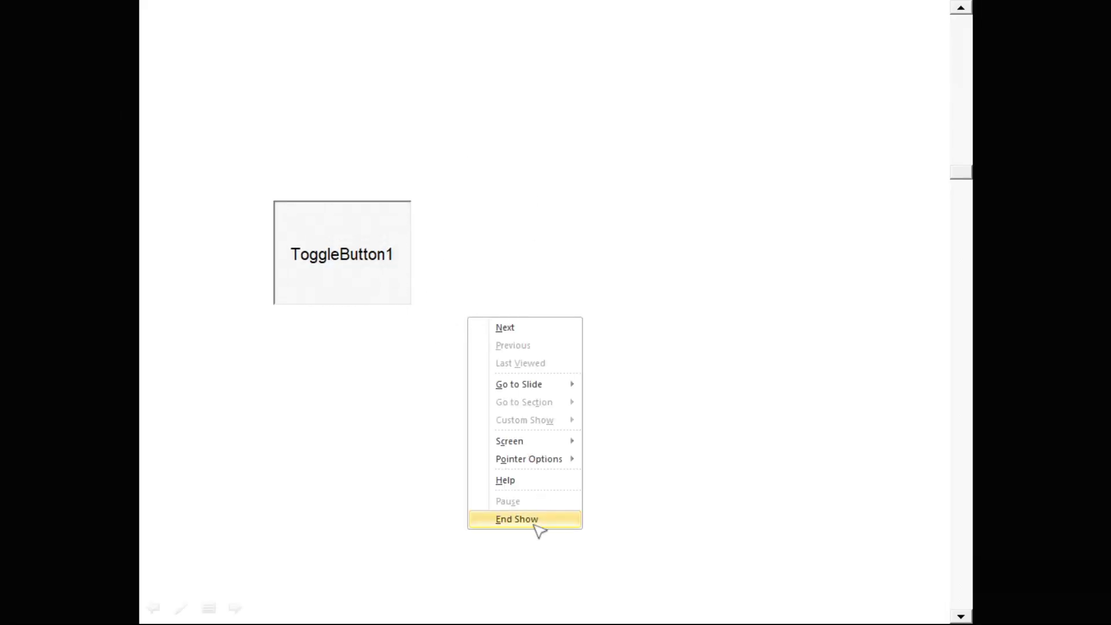
pyautogui.click(517, 519)
pyautogui.press('Delete')
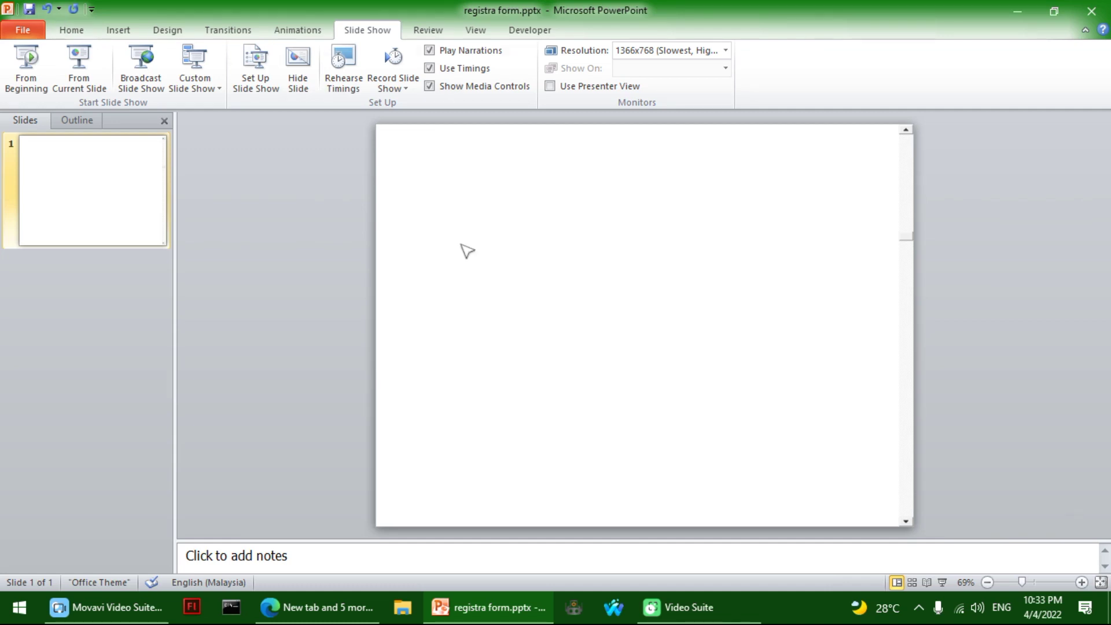
# Step: Give the slide background a gradient fill and set its first gradient stop to yellow
pyautogui.click(118, 30)
pyautogui.click(167, 30)
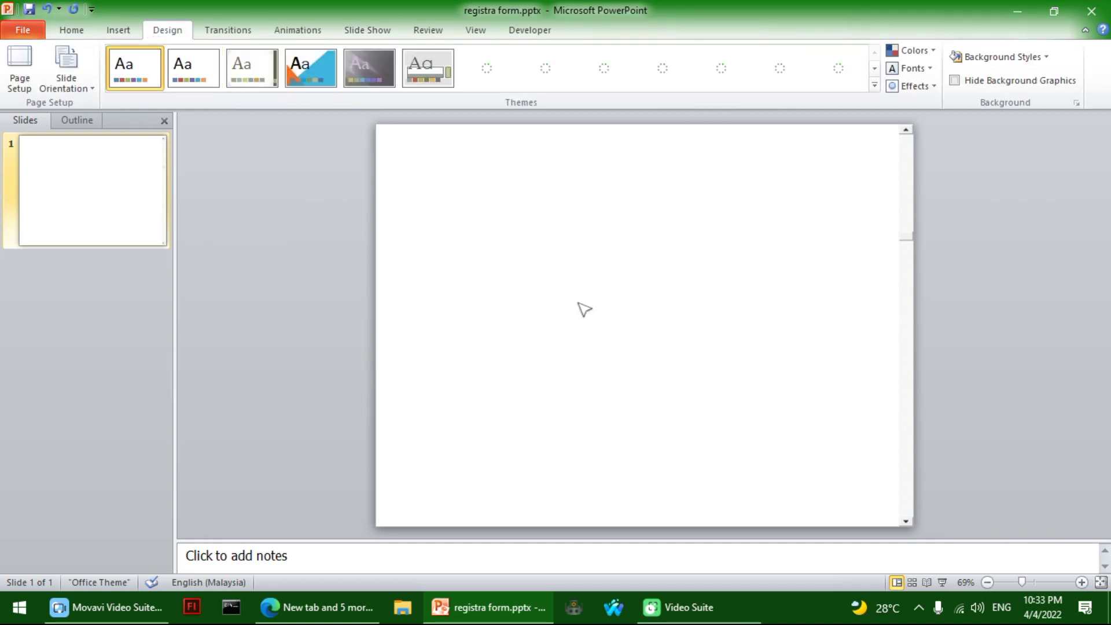
pyautogui.rightClick(581, 305)
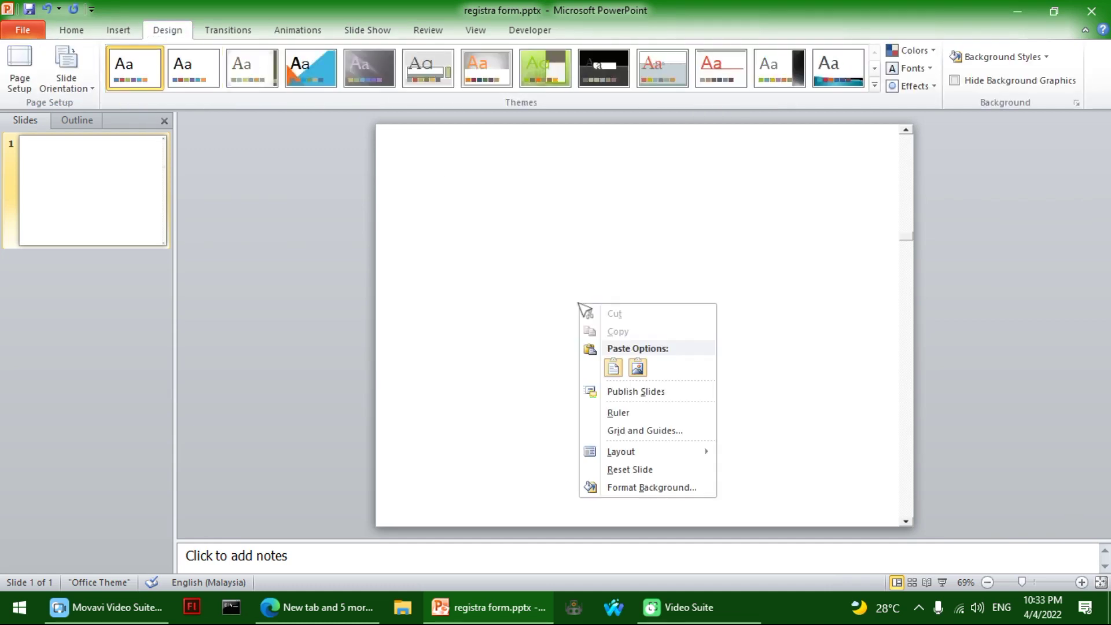
pyautogui.click(654, 488)
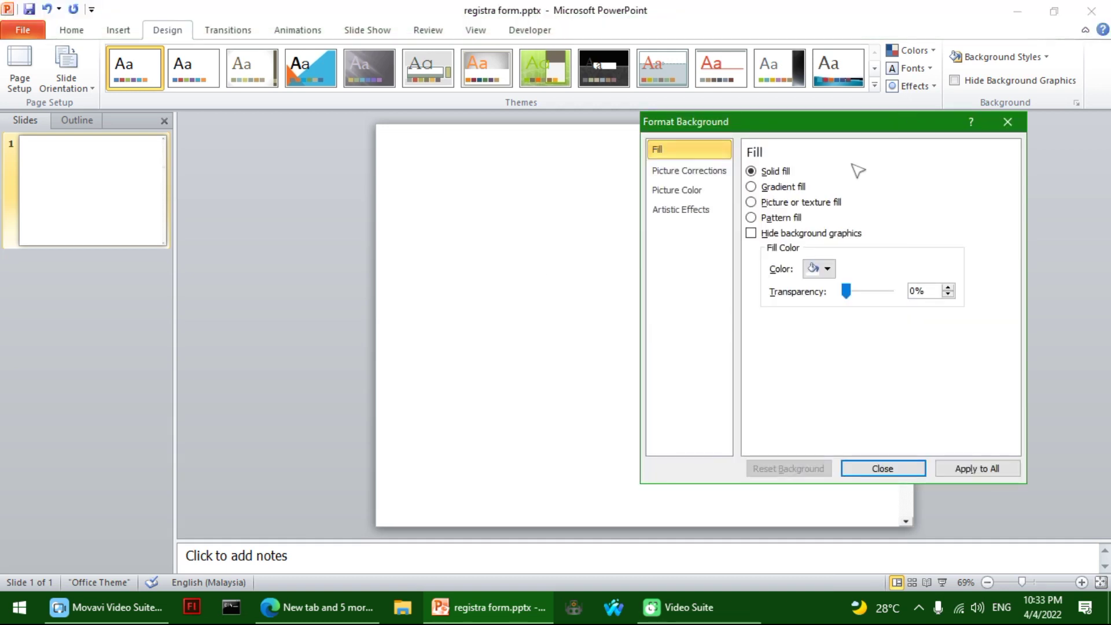
pyautogui.click(751, 186)
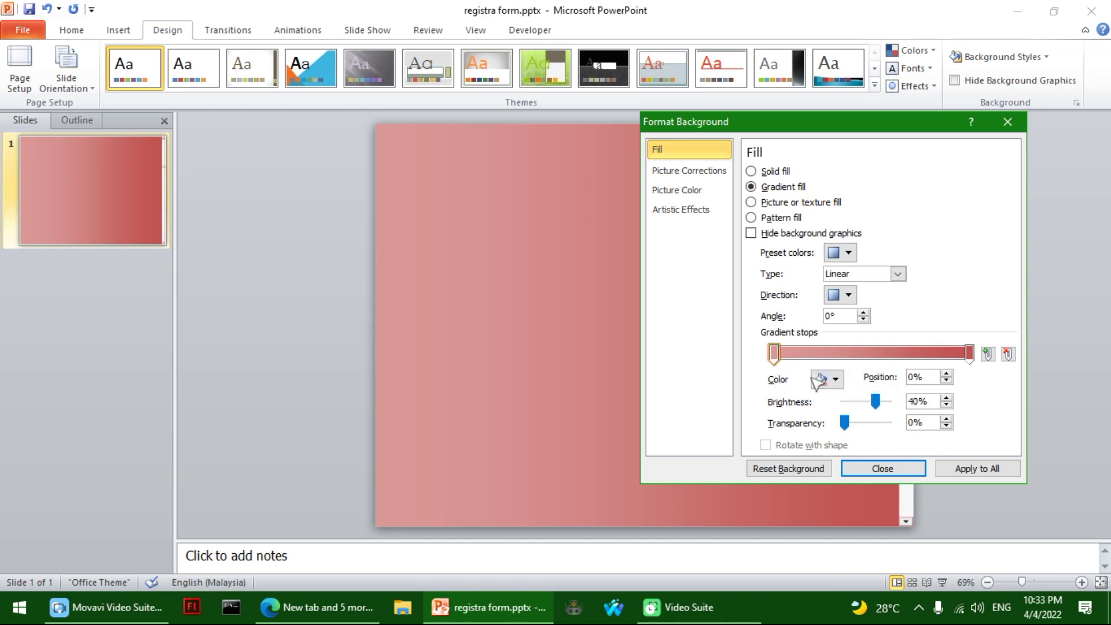
pyautogui.click(828, 379)
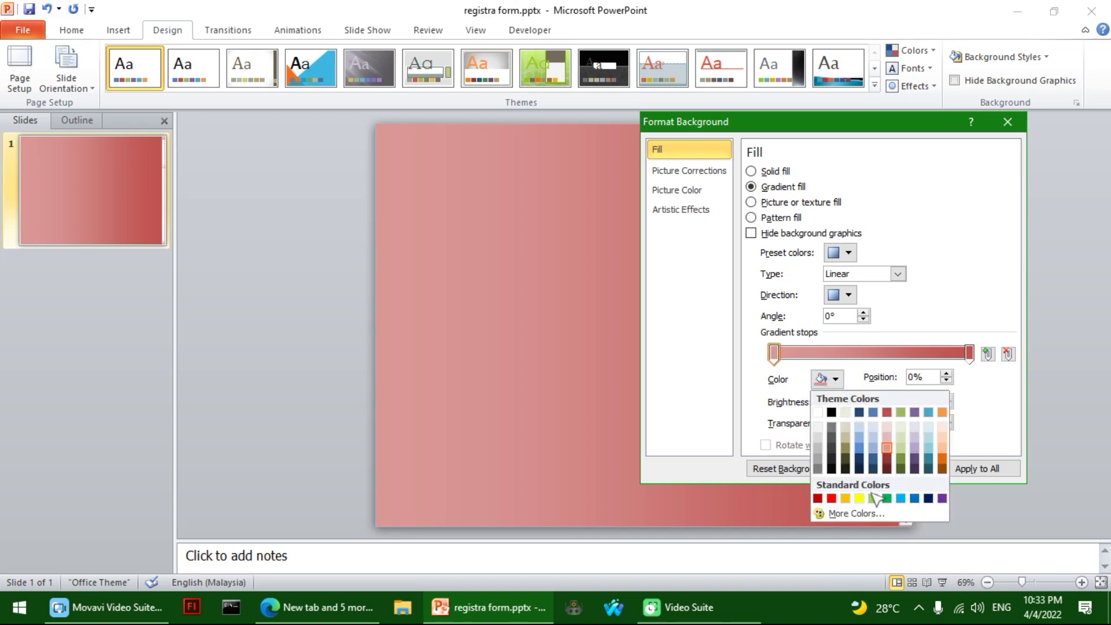
pyautogui.click(866, 500)
# Step: Set the background gradient's last stop to blue and its first stop to light blue
pyautogui.click(970, 353)
pyautogui.click(827, 379)
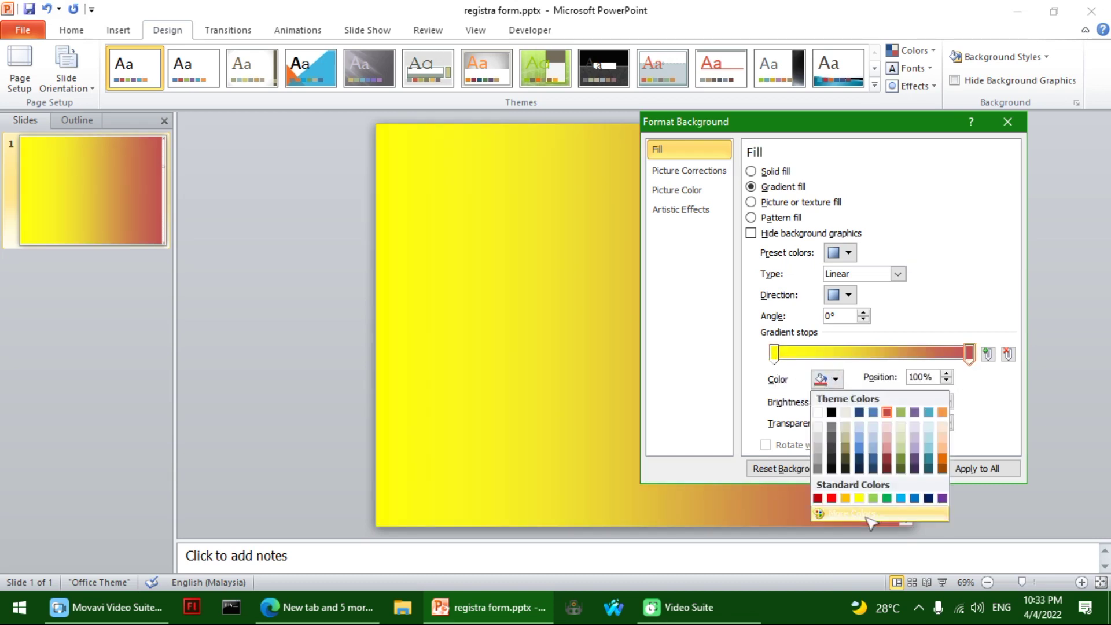
pyautogui.click(915, 498)
pyautogui.click(774, 354)
pyautogui.click(816, 378)
pyautogui.click(901, 499)
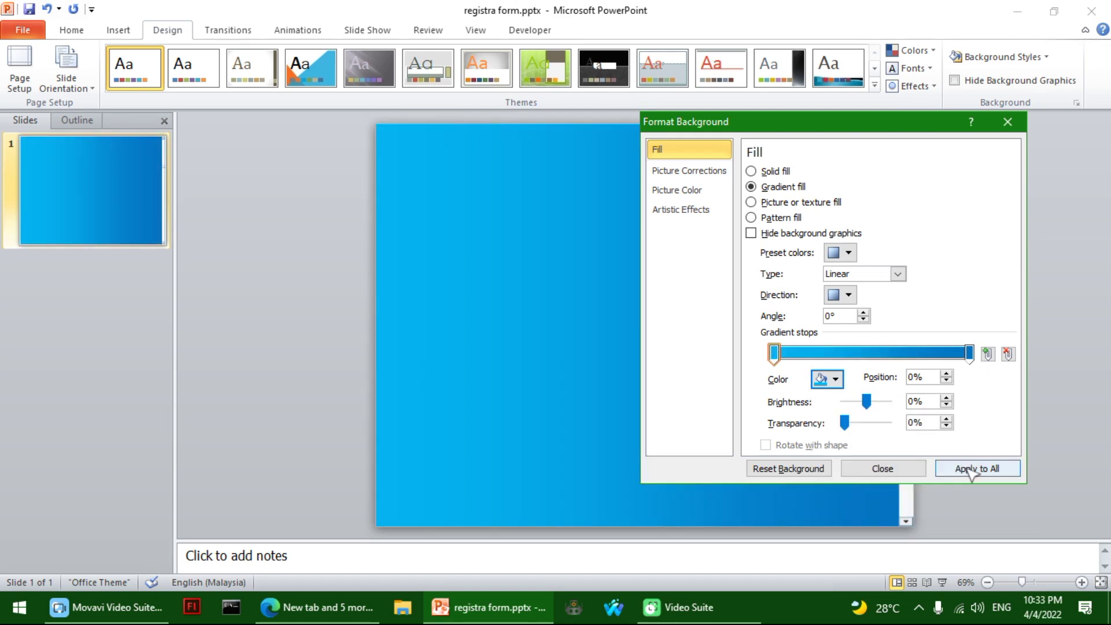
pyautogui.click(883, 469)
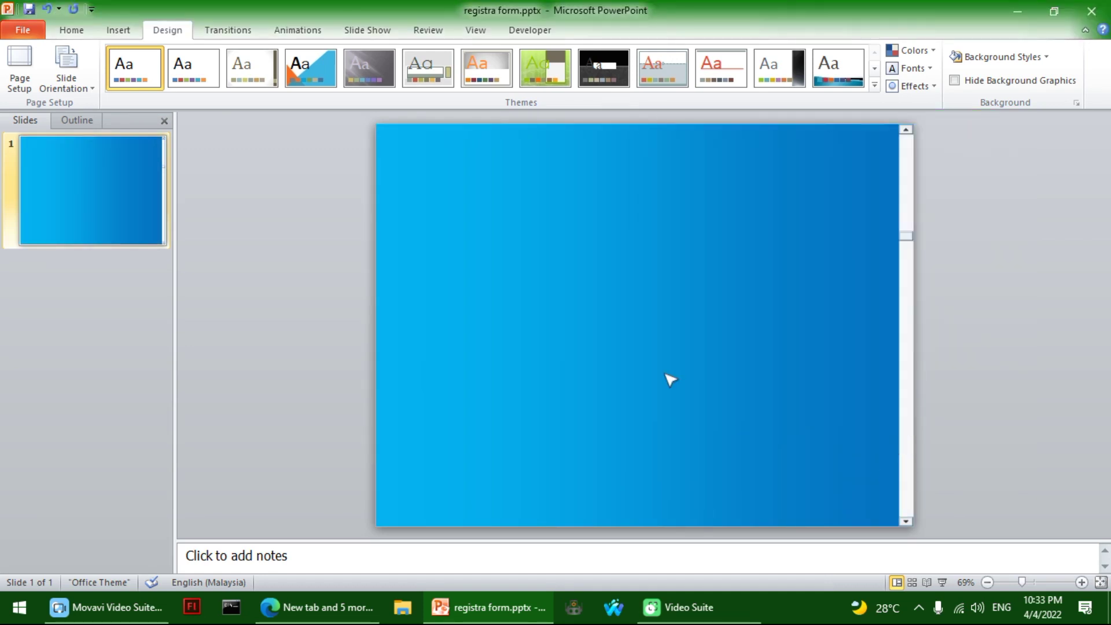
# Step: Preview the slide's gradient background in a slide show, and end the show
pyautogui.click(374, 30)
pyautogui.click(74, 58)
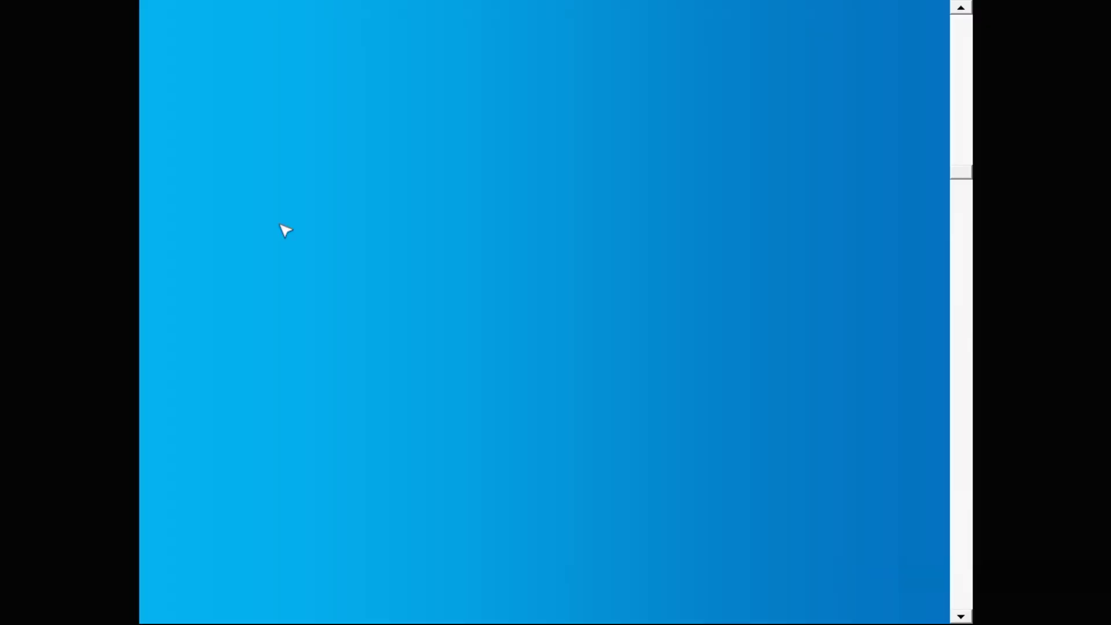
pyautogui.rightClick(377, 416)
pyautogui.click(439, 411)
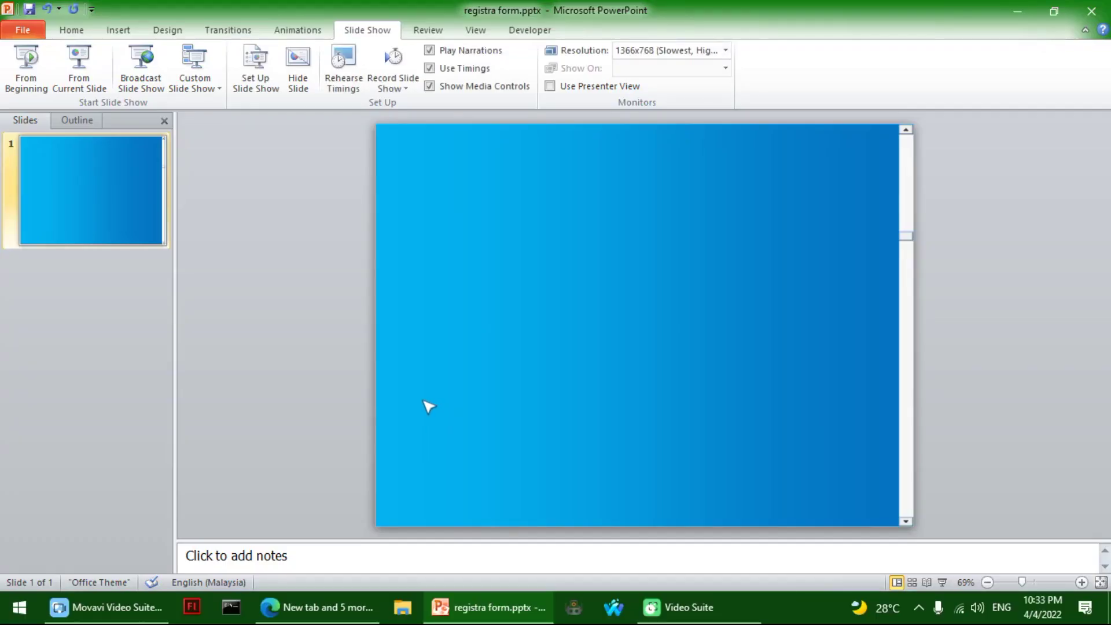
# Step: Draw a large rectangle in the middle of the slide, with a yellow fill and no outline
pyautogui.click(71, 30)
pyautogui.click(755, 52)
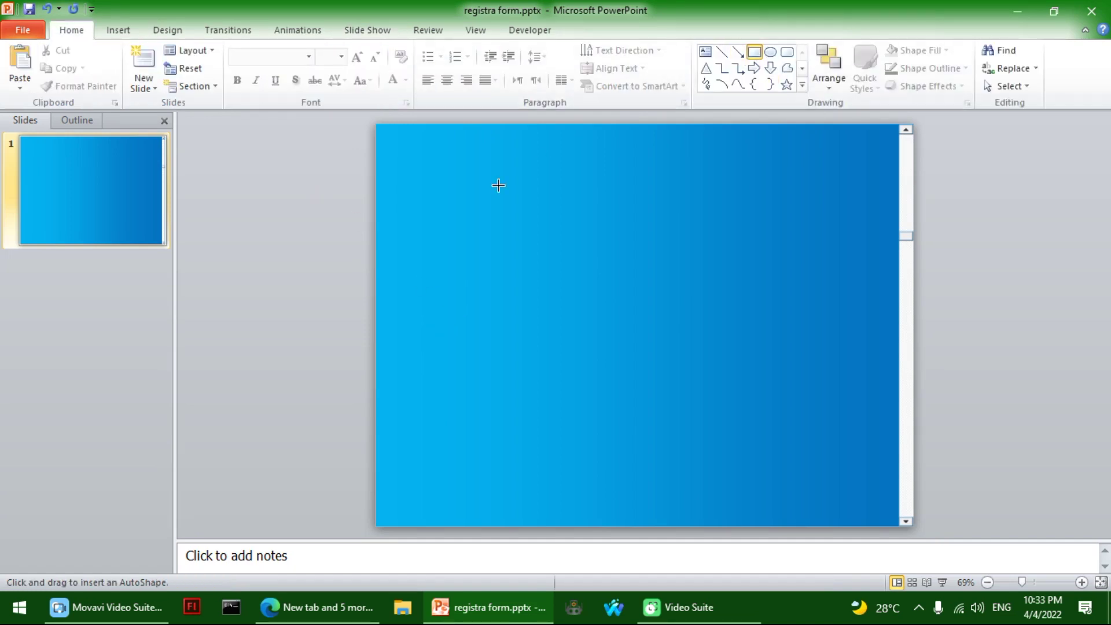
pyautogui.moveTo(492, 148)
pyautogui.mouseDown()
pyautogui.moveTo(692, 459)
pyautogui.moveTo(806, 508)
pyautogui.mouseUp()
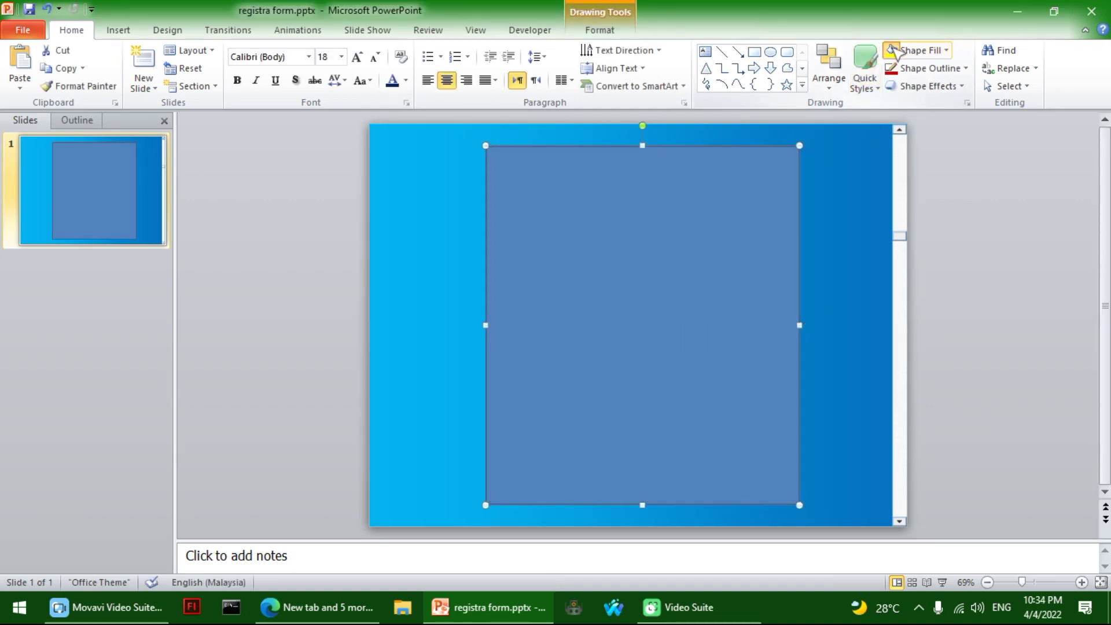
pyautogui.click(894, 51)
pyautogui.click(926, 69)
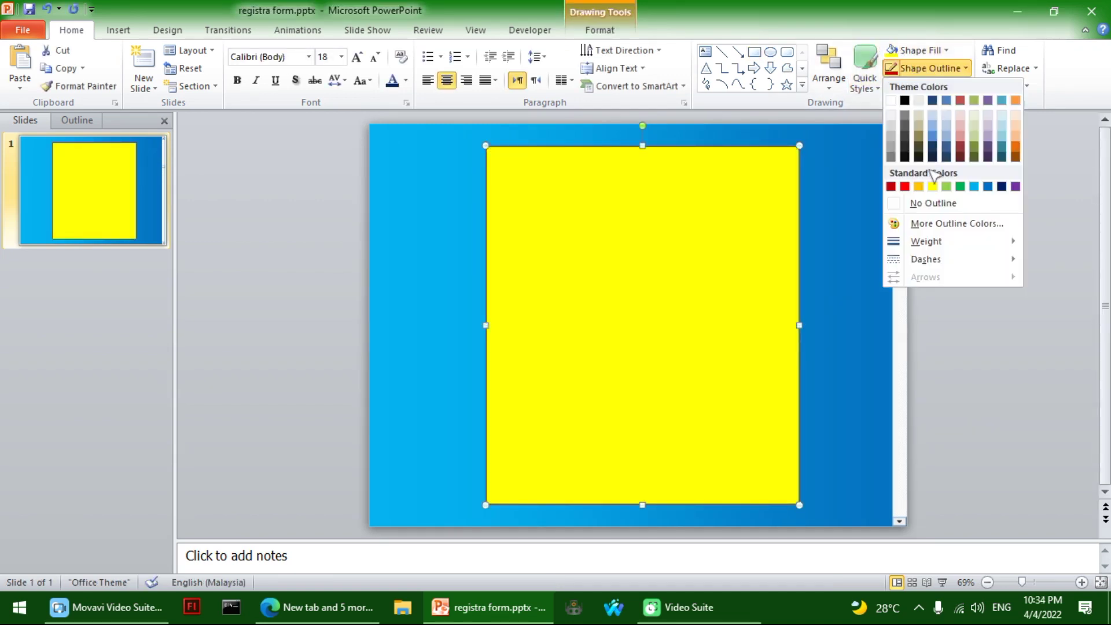
pyautogui.click(915, 203)
# Step: Change the rectangle's fill to a gradient with both the first and last stops set to yellow
pyautogui.rightClick(685, 323)
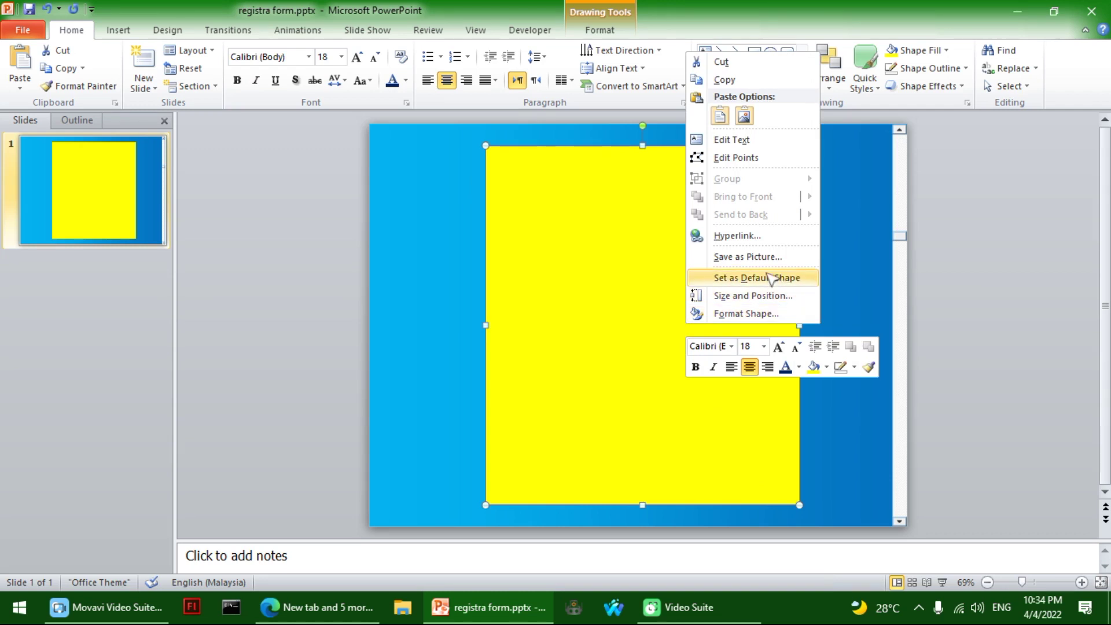
pyautogui.click(743, 314)
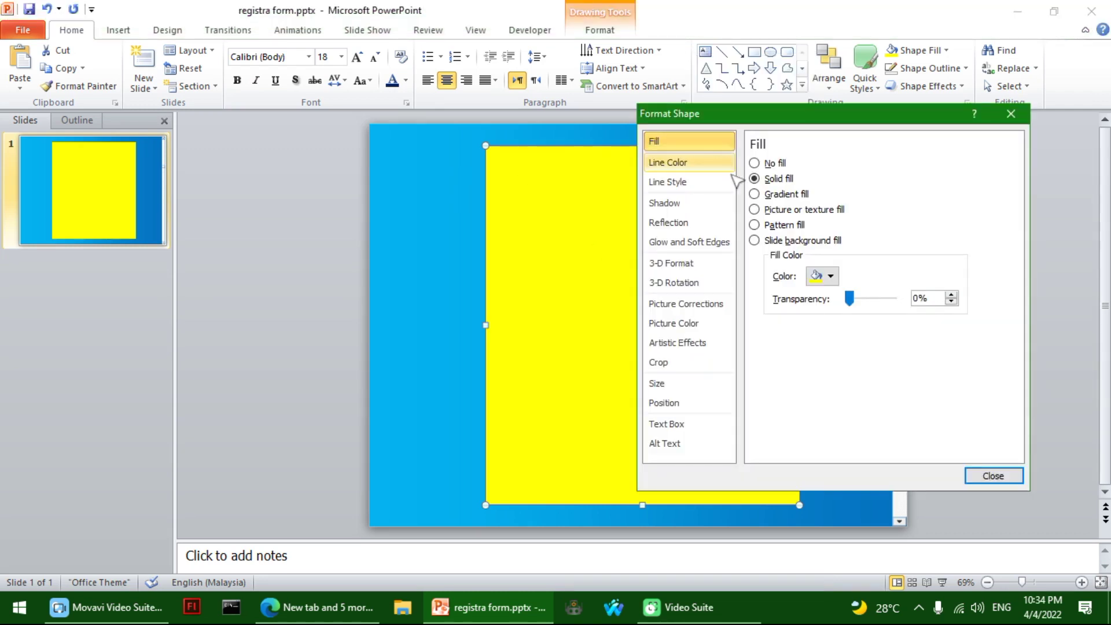
pyautogui.click(755, 194)
pyautogui.click(834, 386)
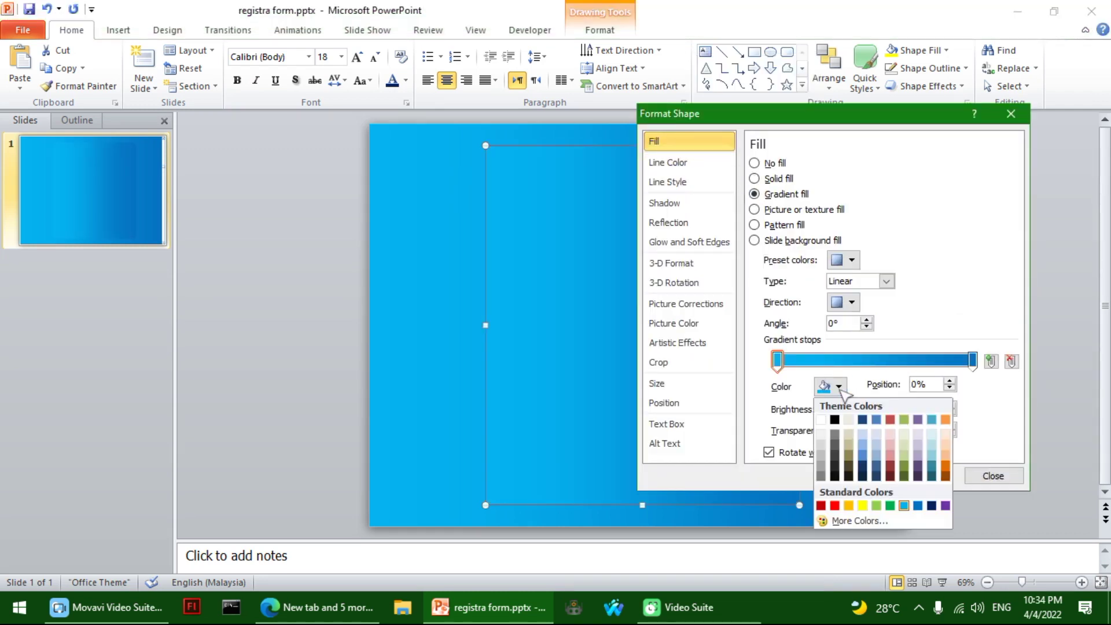
pyautogui.click(862, 505)
pyautogui.click(973, 360)
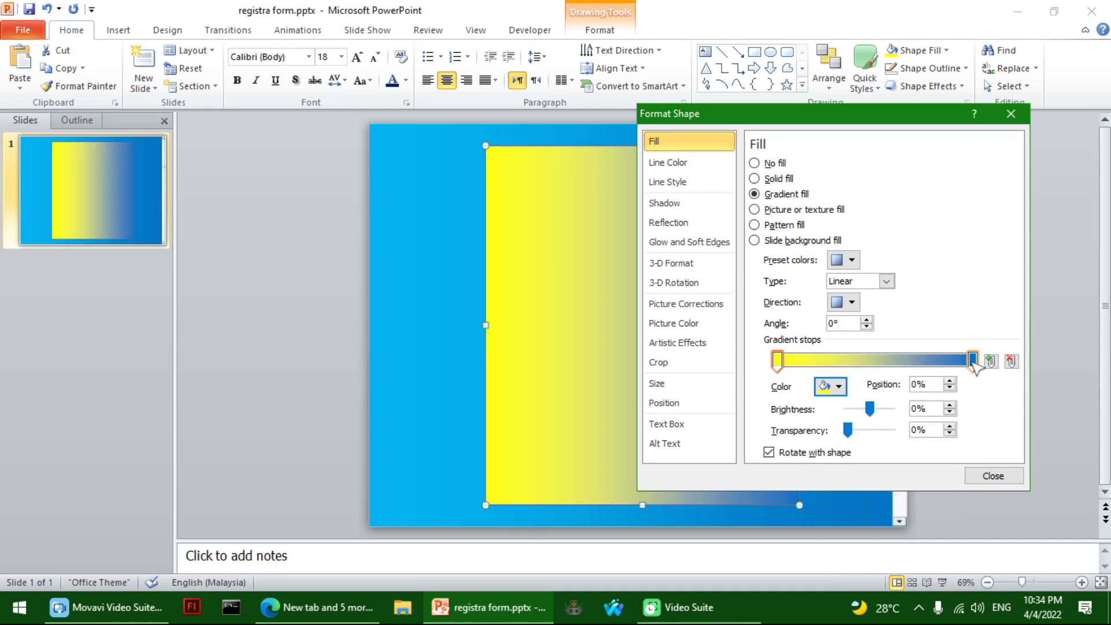
pyautogui.click(833, 386)
pyautogui.click(863, 506)
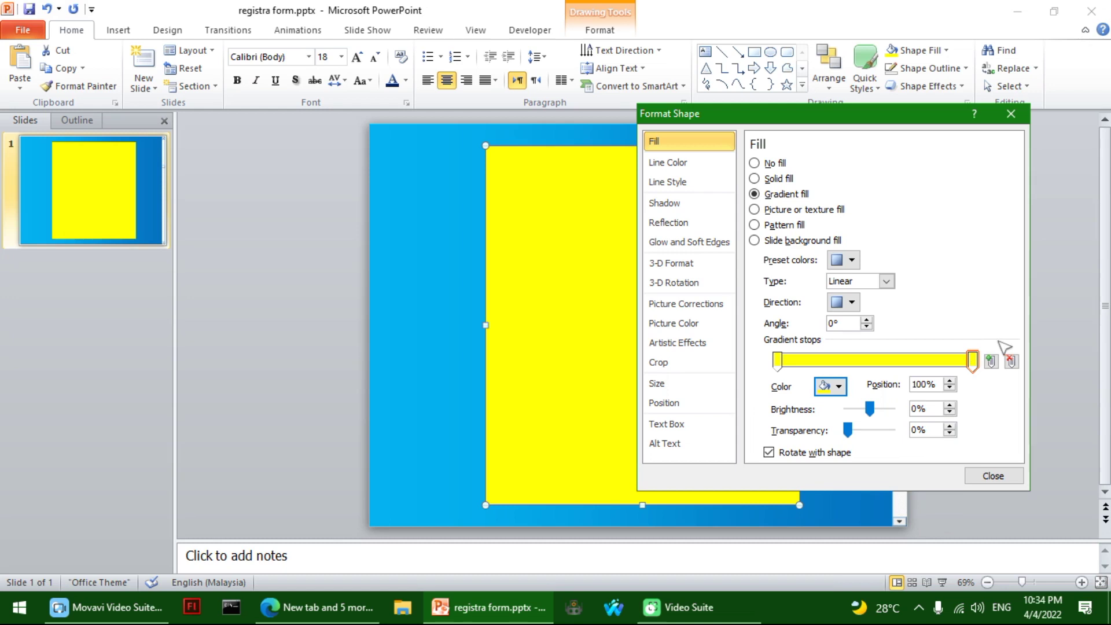
# Step: Set the last stop of the rectangle's gradient to a lighter custom yellow, RGB 255, 255, 113
pyautogui.click(834, 386)
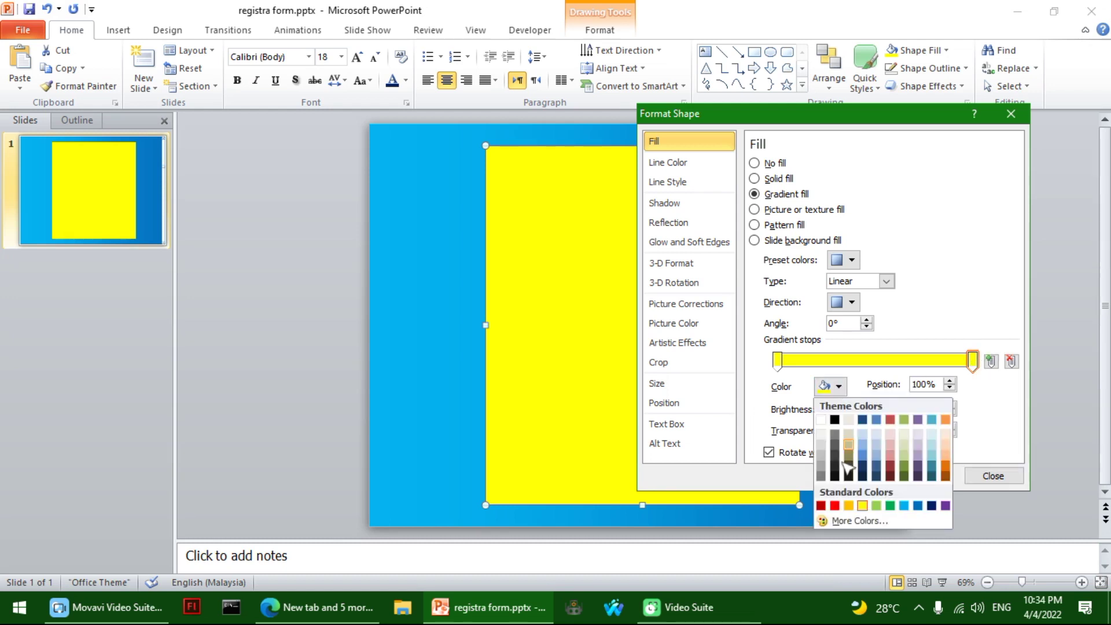
pyautogui.click(860, 521)
pyautogui.click(351, 271)
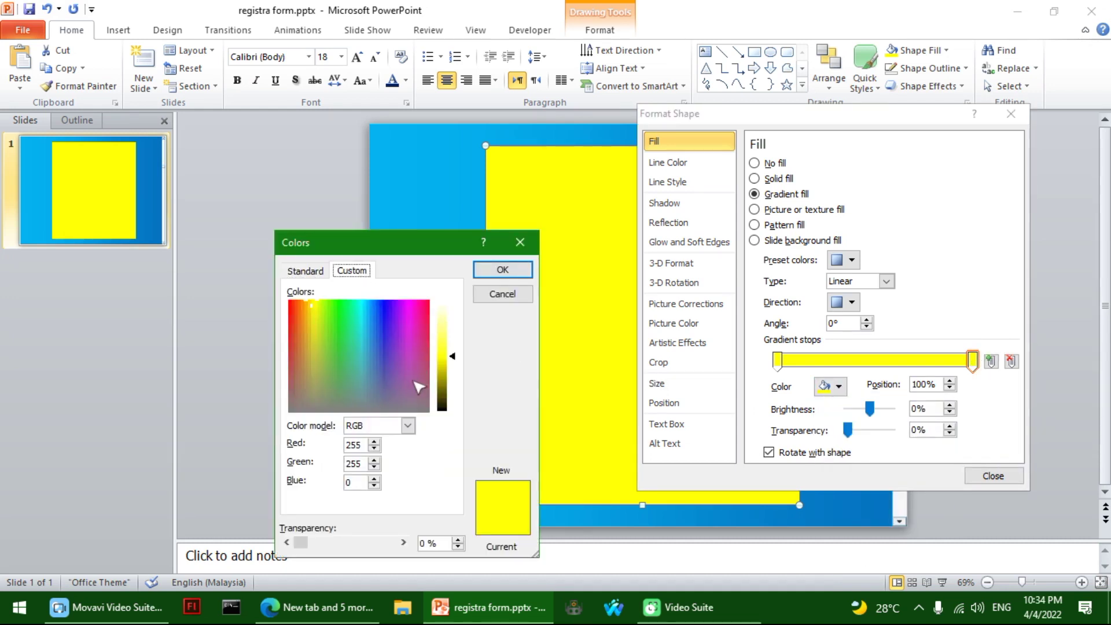
pyautogui.moveTo(451, 348); pyautogui.dragTo(447, 335)
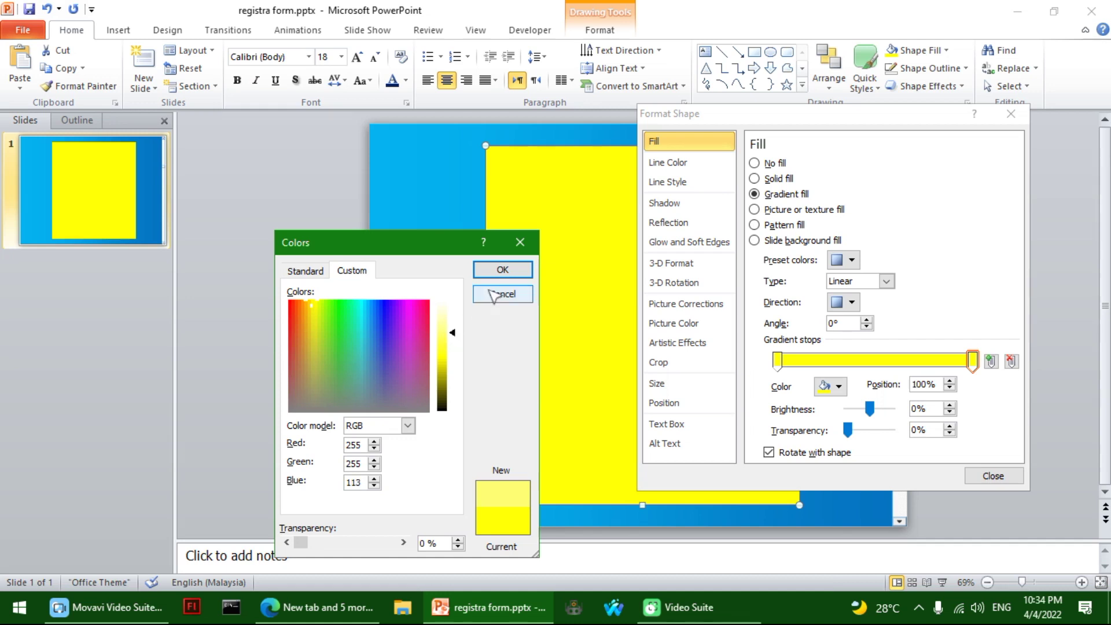
pyautogui.click(497, 271)
pyautogui.click(993, 476)
pyautogui.click(938, 447)
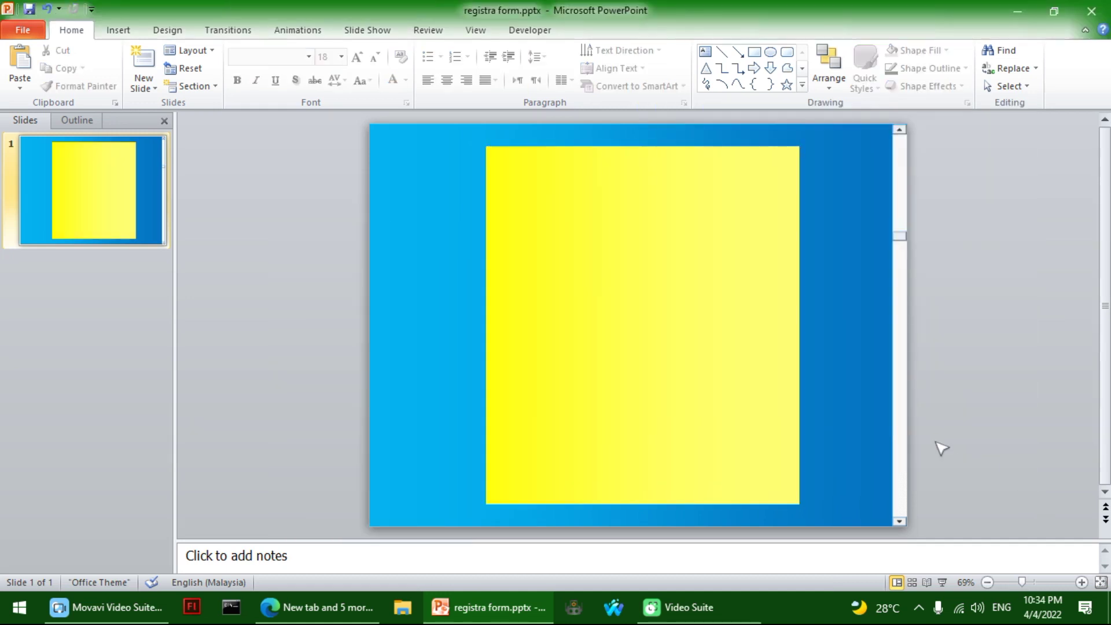
pyautogui.click(528, 173)
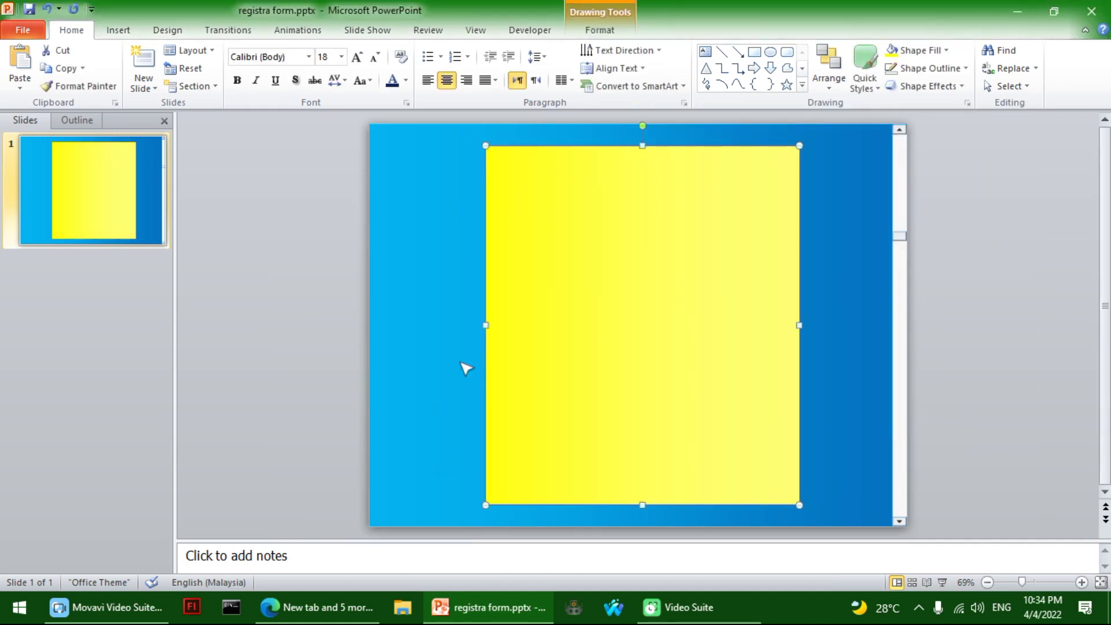
# Step: Add a text box reading "Registration Form" at the slide's left edge
pyautogui.click(705, 51)
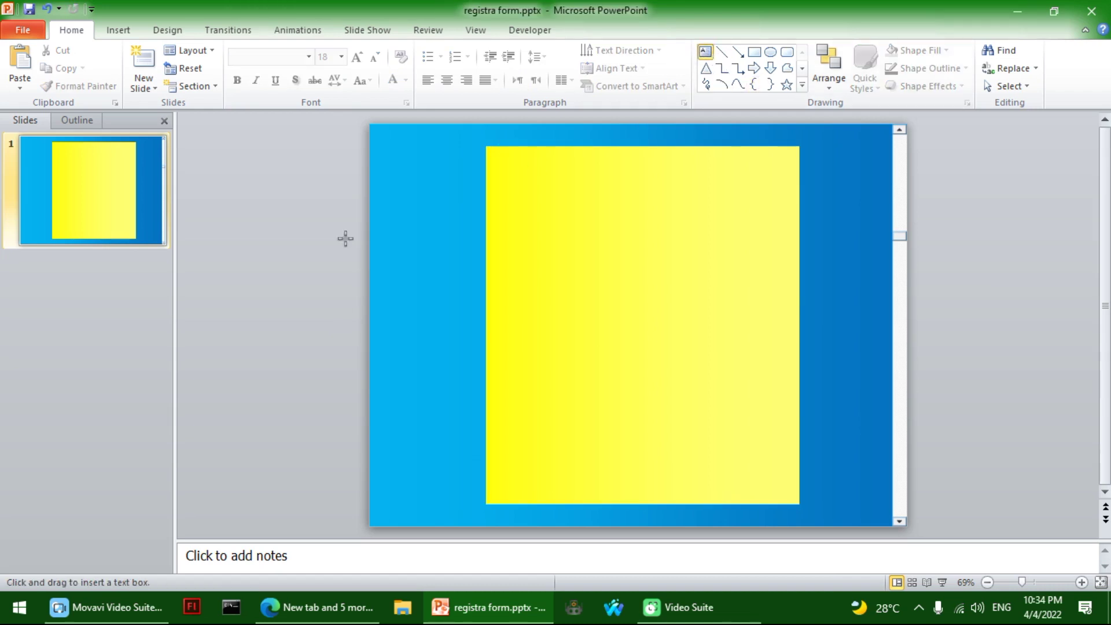
pyautogui.write('Reg')
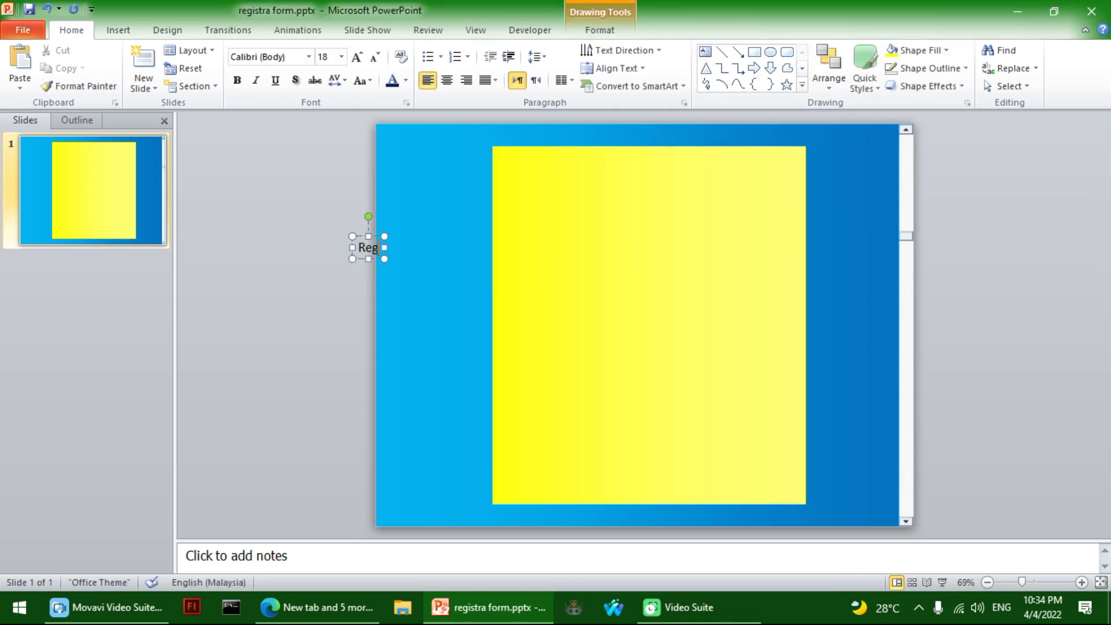
pyautogui.write('istration')
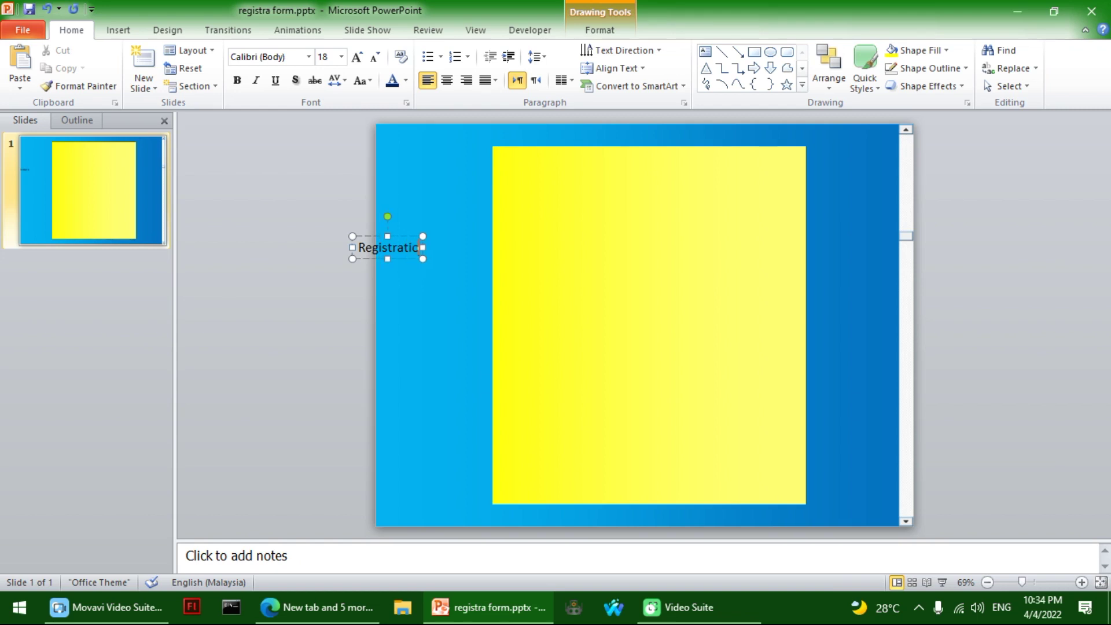
pyautogui.write(' D')
pyautogui.write('F')
pyautogui.press('BackSpace')
pyautogui.press('BackSpace')
pyautogui.write('Form')
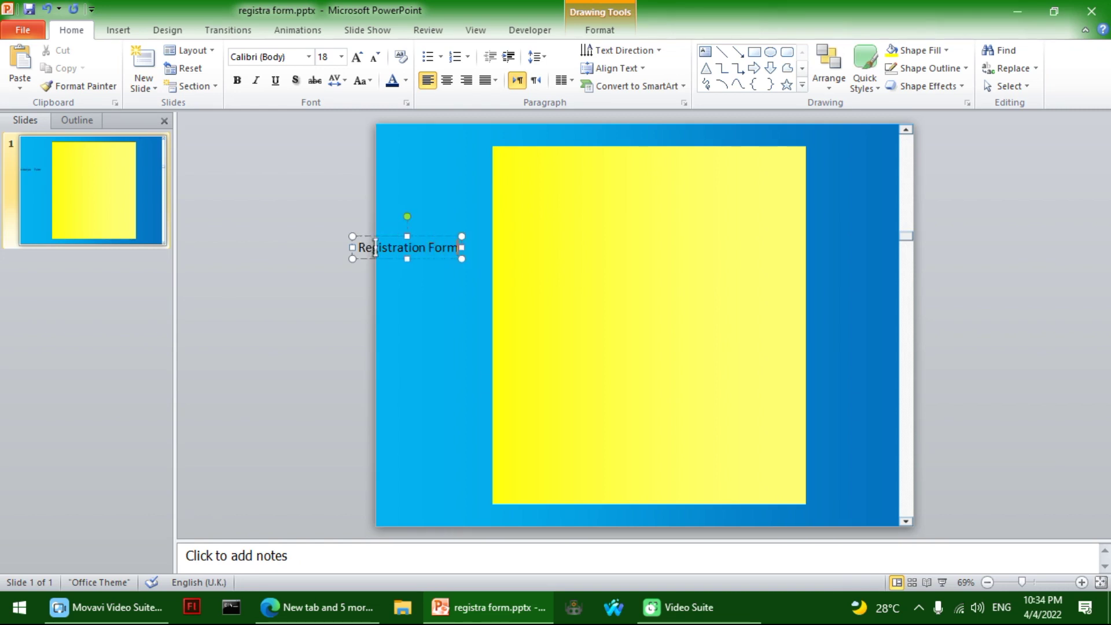
# Step: Move the "Registration Form" title to the top centre of the yellow rectangle and format it as 32 pt bold
pyautogui.moveTo(374, 238); pyautogui.dragTo(608, 158)
pyautogui.click(357, 56)
pyautogui.click(357, 56)
pyautogui.click(357, 56)
pyautogui.click(357, 56)
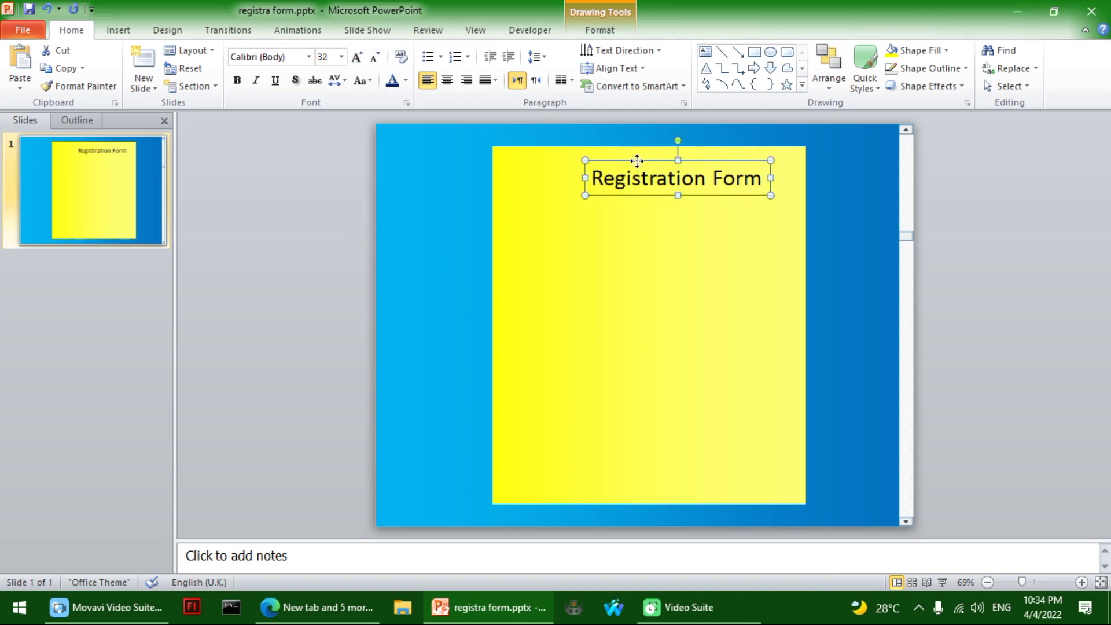
pyautogui.moveTo(637, 164); pyautogui.dragTo(621, 163)
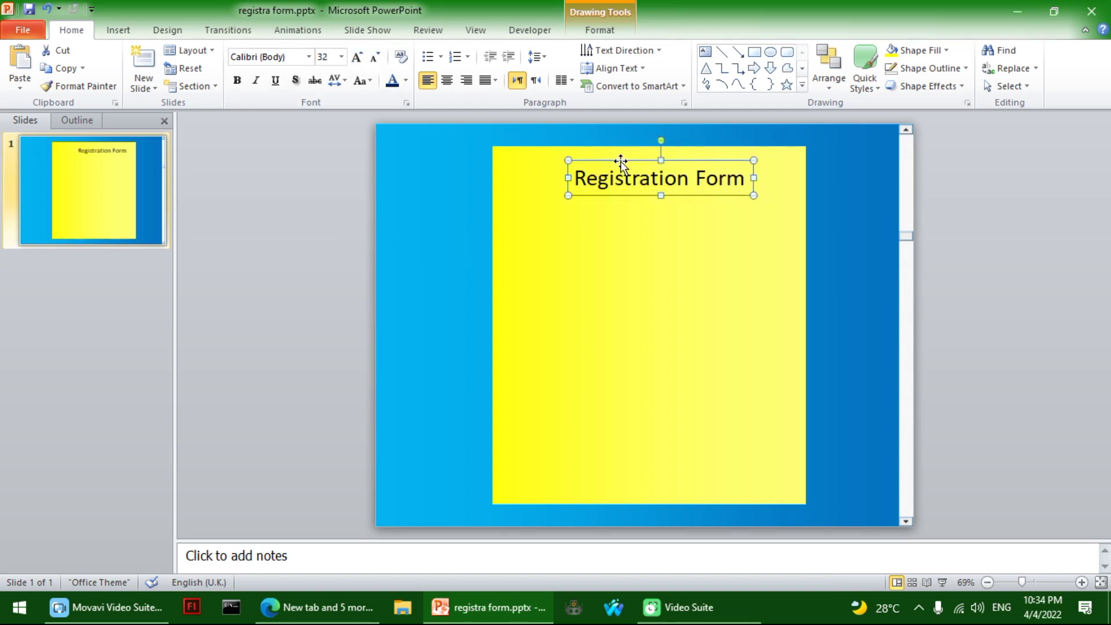
pyautogui.click(237, 81)
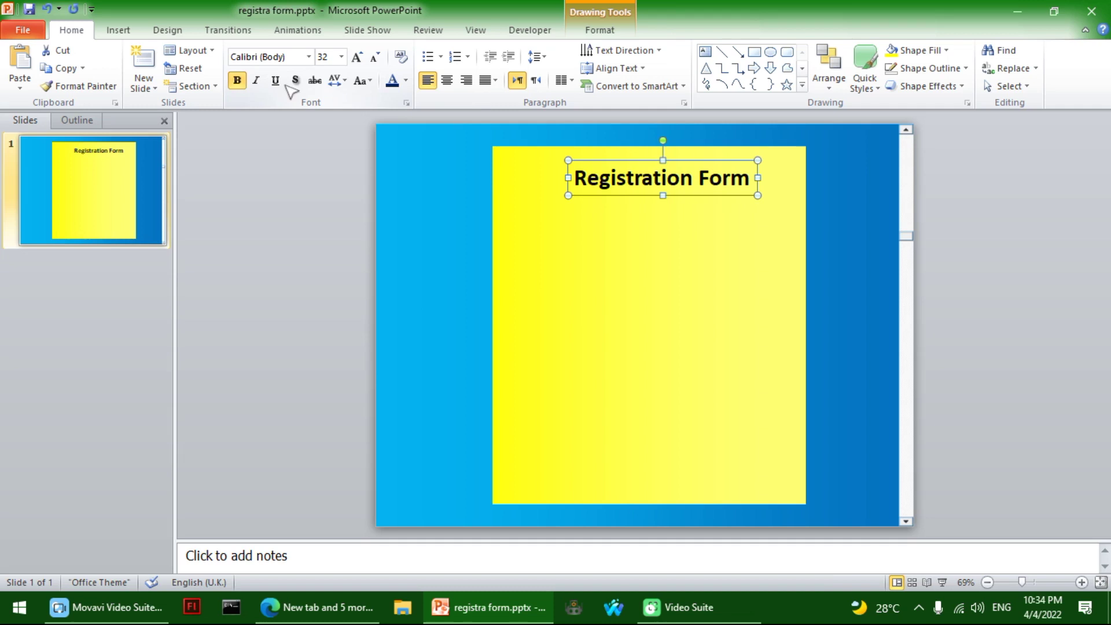
# Step: Apply a purple glow text effect from the third row of glow variations to the "Registration Form" title
pyautogui.click(596, 32)
pyautogui.click(824, 86)
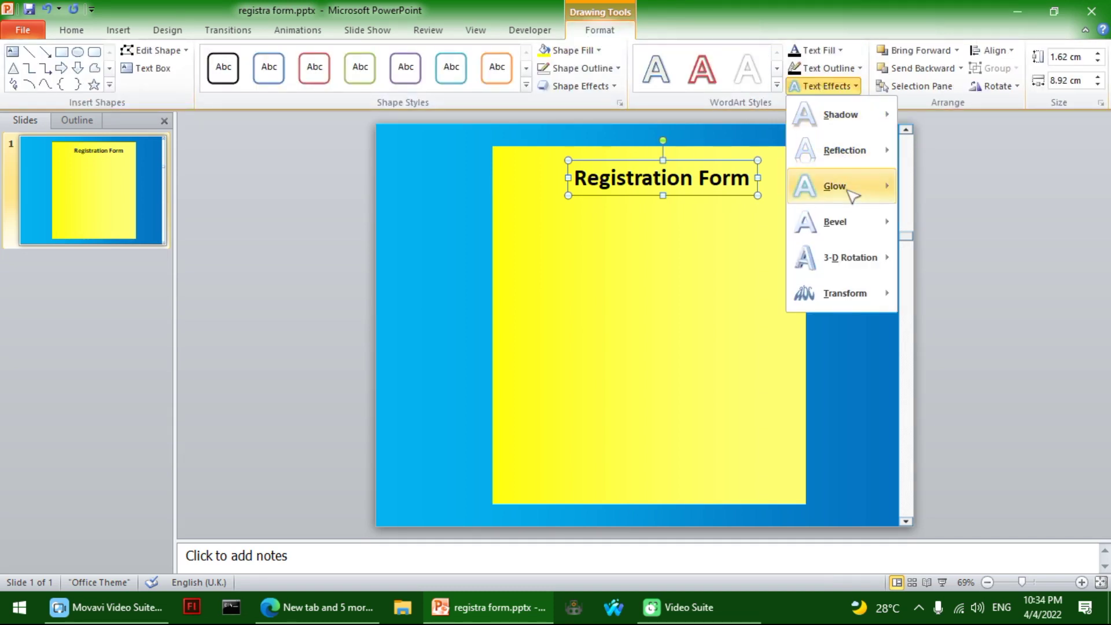
pyautogui.moveTo(850, 192)
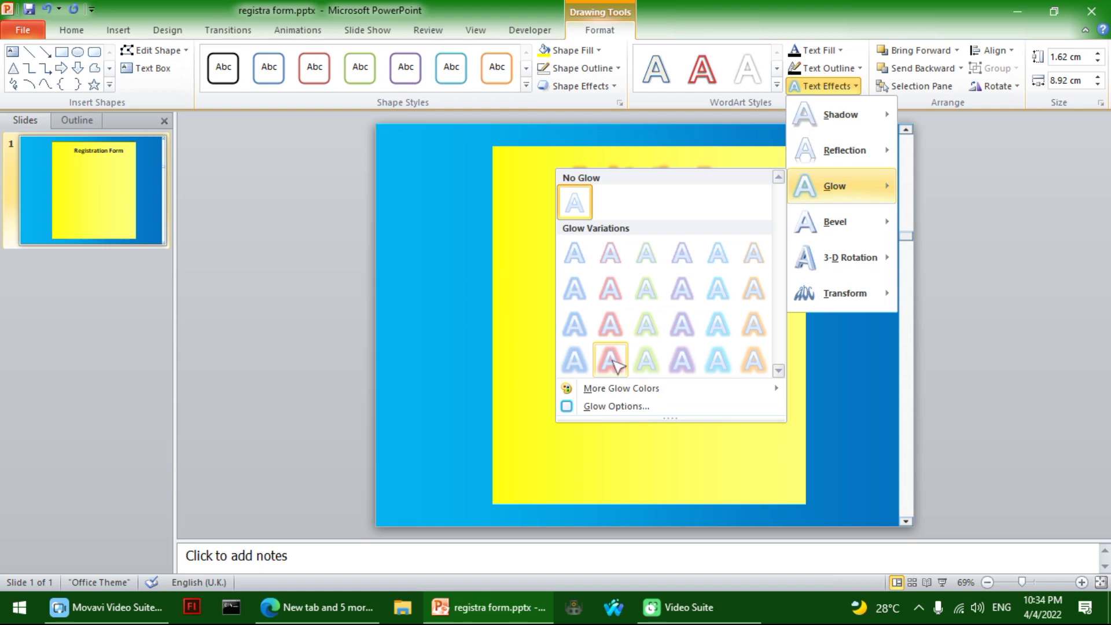
pyautogui.click(682, 326)
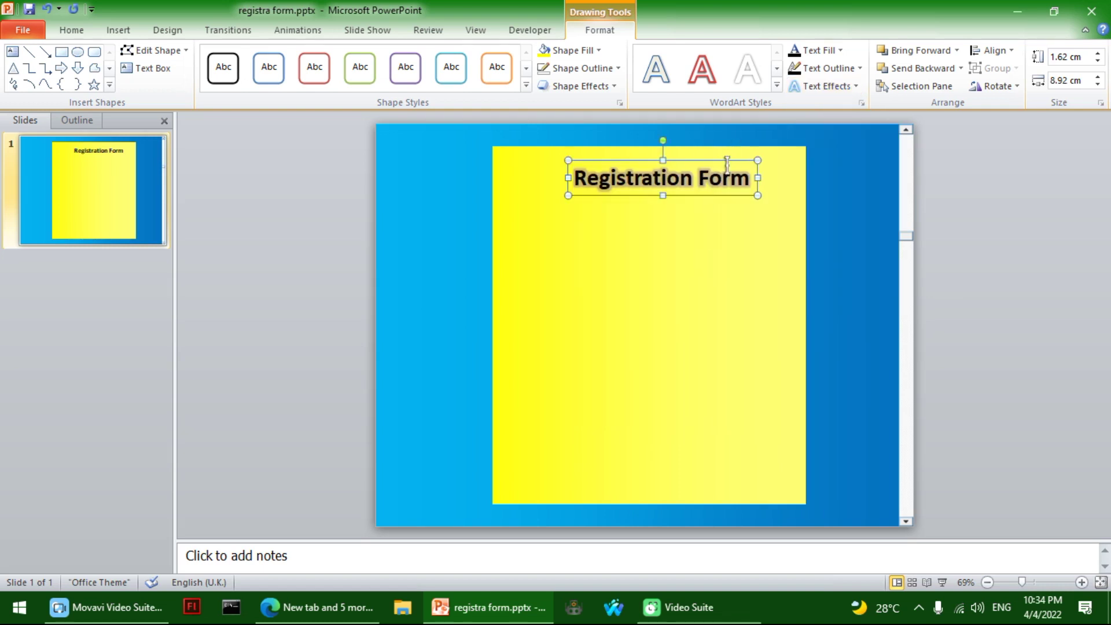
# Step: Nudge the "Registration Form" title slightly left so it sits centred on the yellow rectangle
pyautogui.press('Left')
pyautogui.press('Left')
pyautogui.hotkey('ctrl', 'Right')
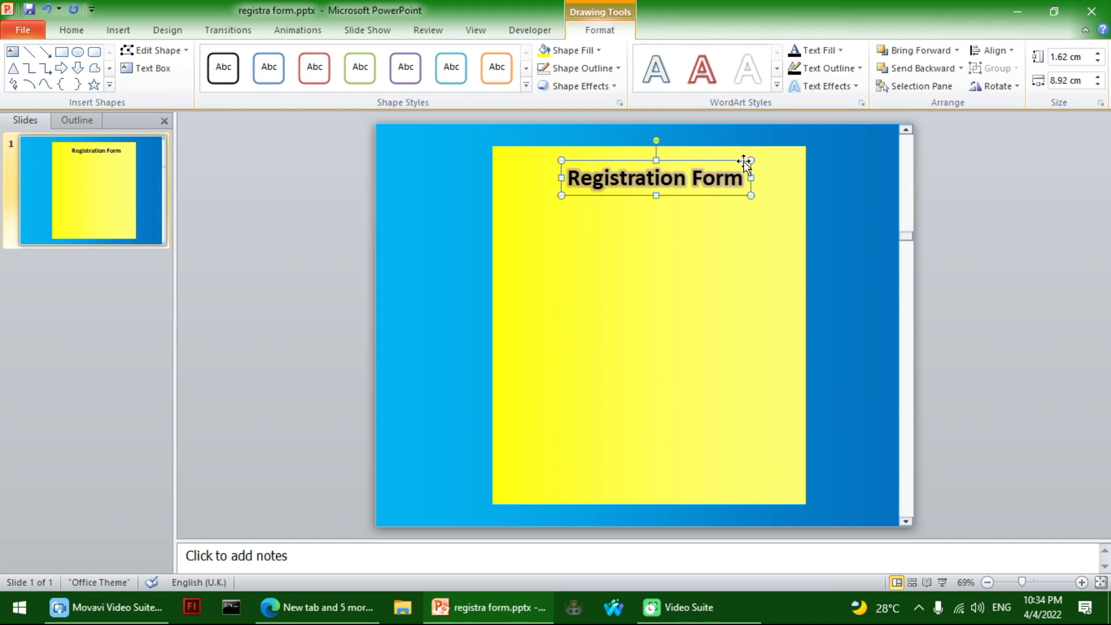
# Step: Change the title's text glow to the red variation in the third row
pyautogui.click(833, 71)
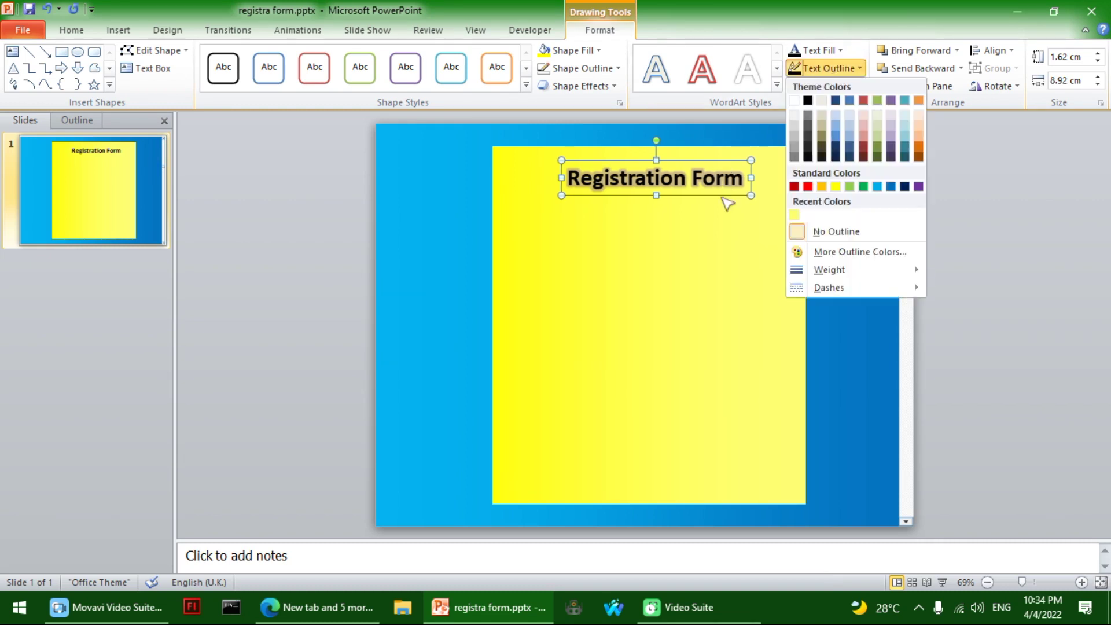
pyautogui.click(825, 86)
pyautogui.click(825, 85)
pyautogui.moveTo(849, 191)
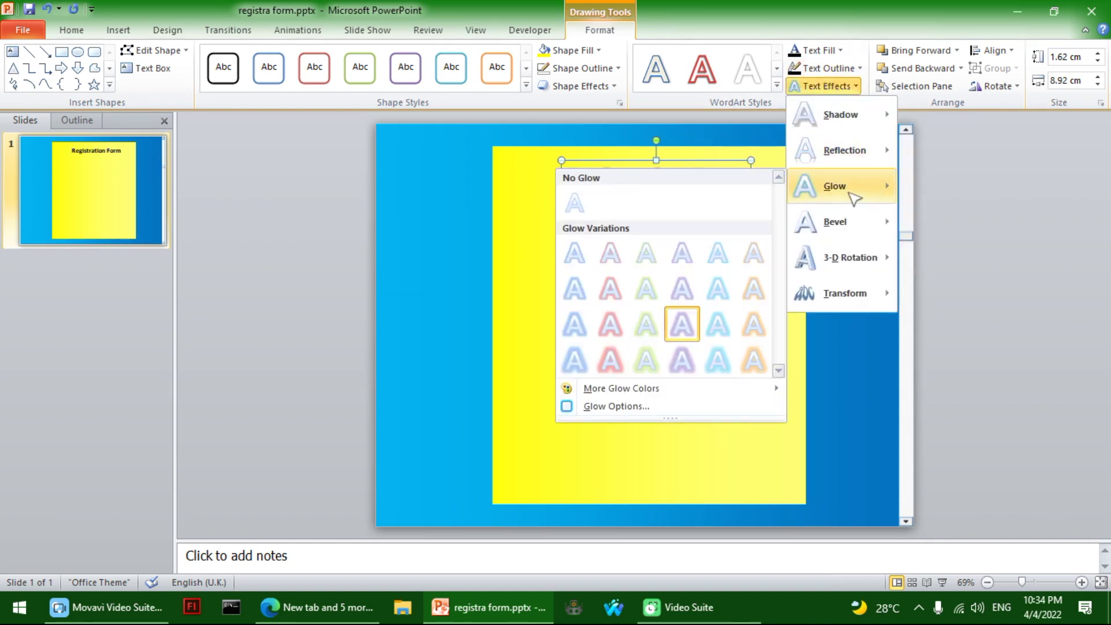
pyautogui.click(612, 325)
pyautogui.click(875, 264)
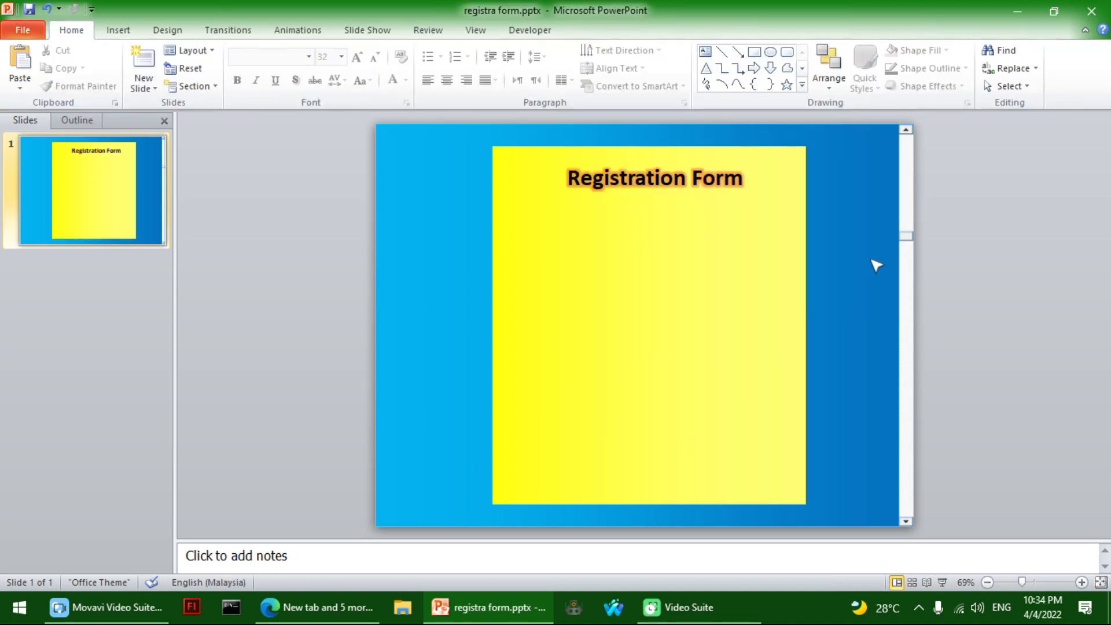
# Step: Enlarge the "Registration Form" title to 36 pt, centre its text and nudge it slightly left
pyautogui.click(692, 179)
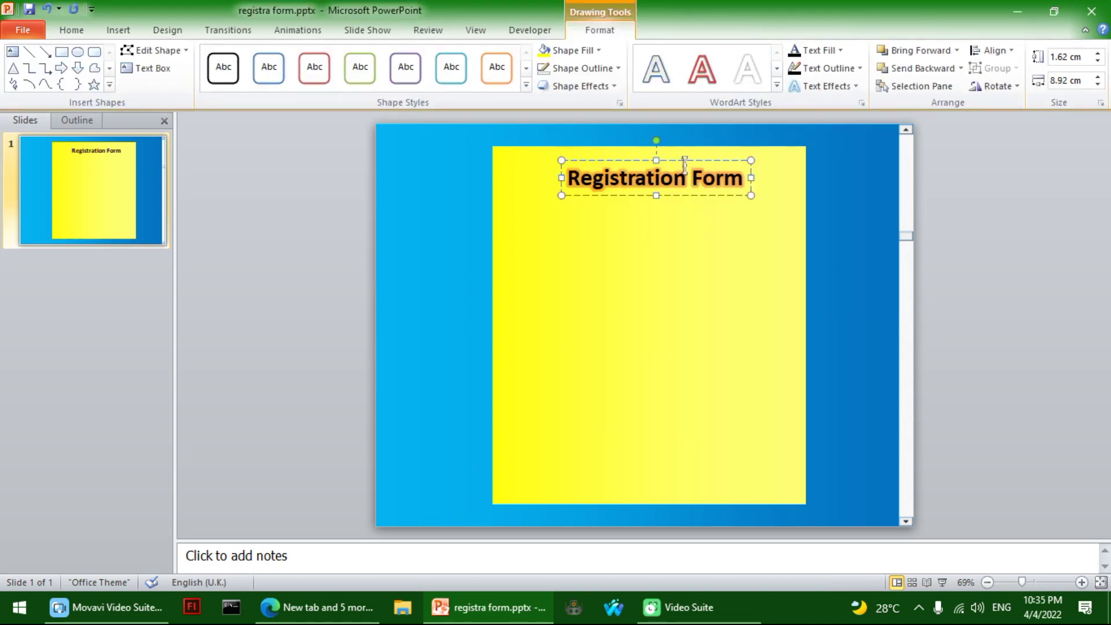
pyautogui.click(79, 33)
pyautogui.click(358, 57)
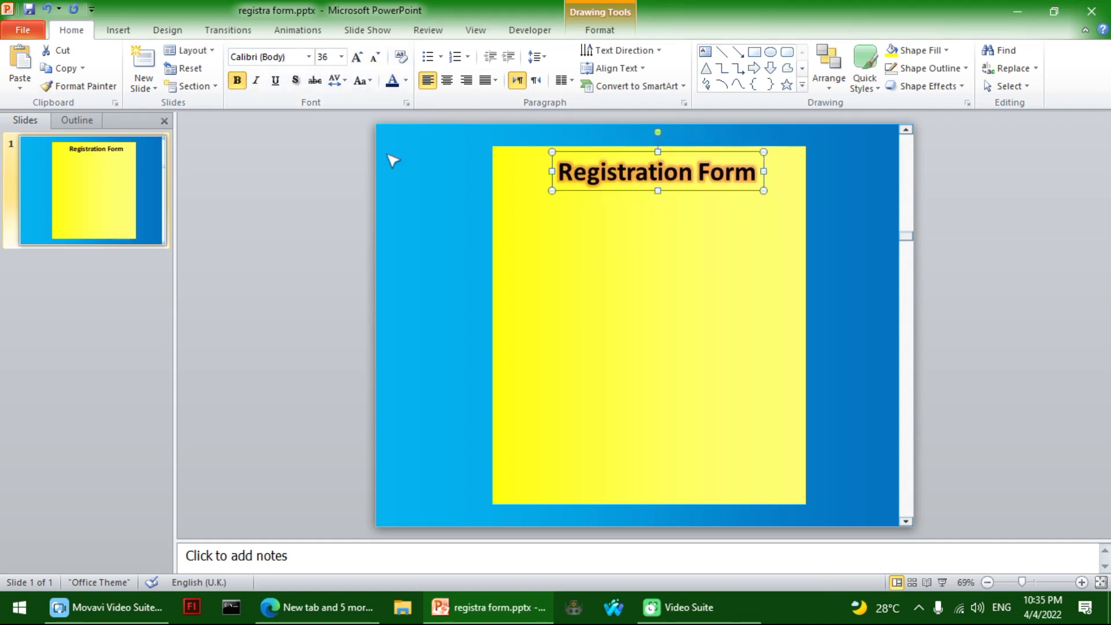
pyautogui.click(447, 80)
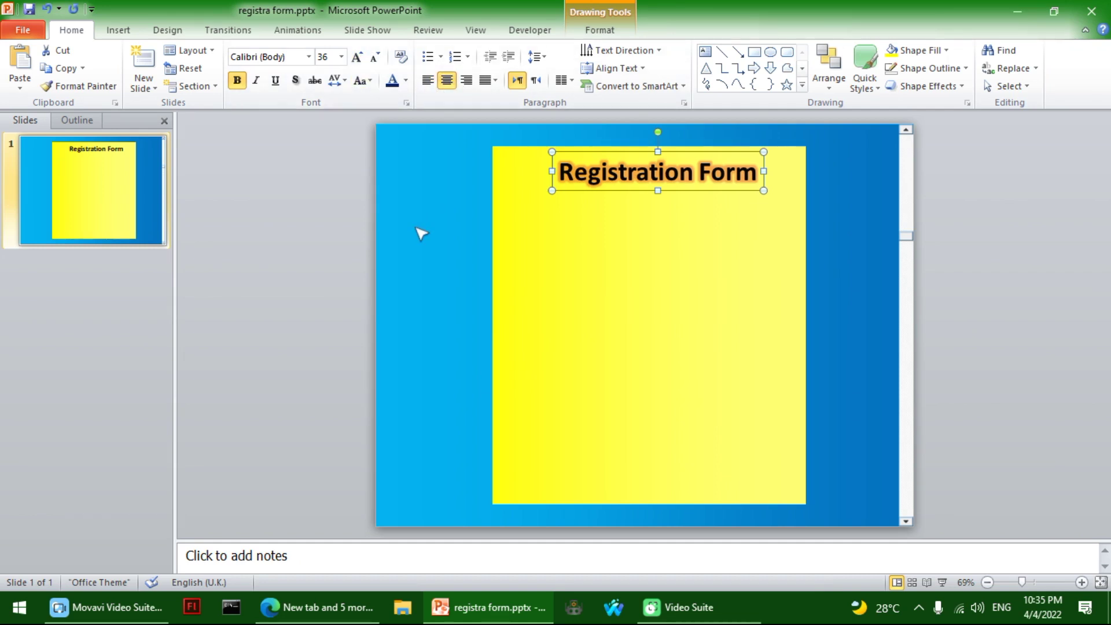
pyautogui.press('Left')
pyautogui.click(383, 243)
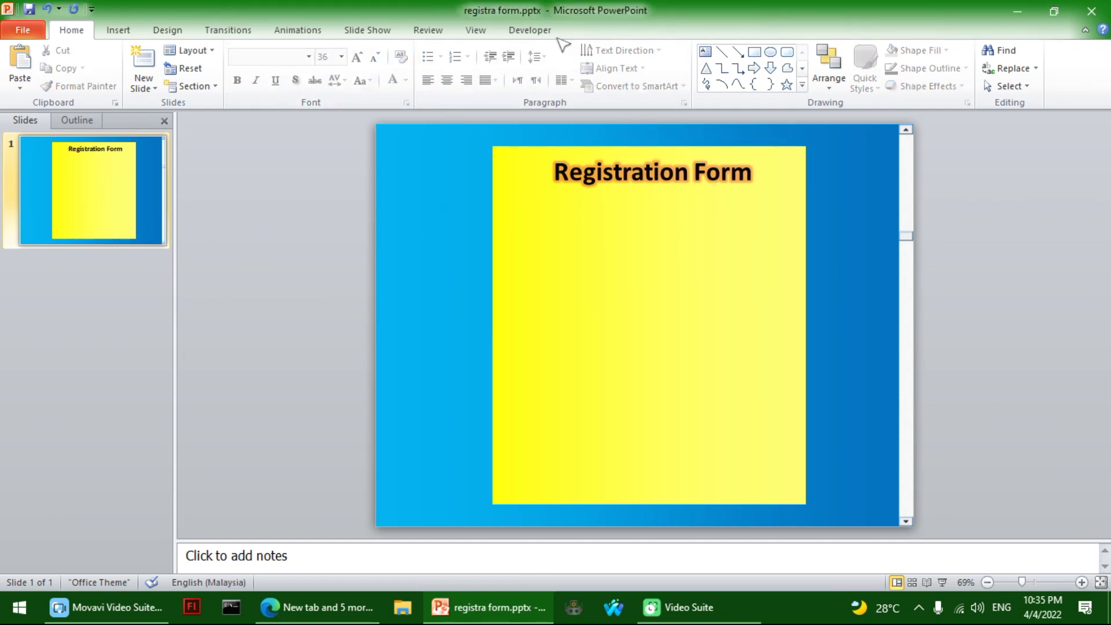
# Step: Insert a text box form control below the title at the yellow panel's left side and enter "First Name" in it
pyautogui.click(530, 31)
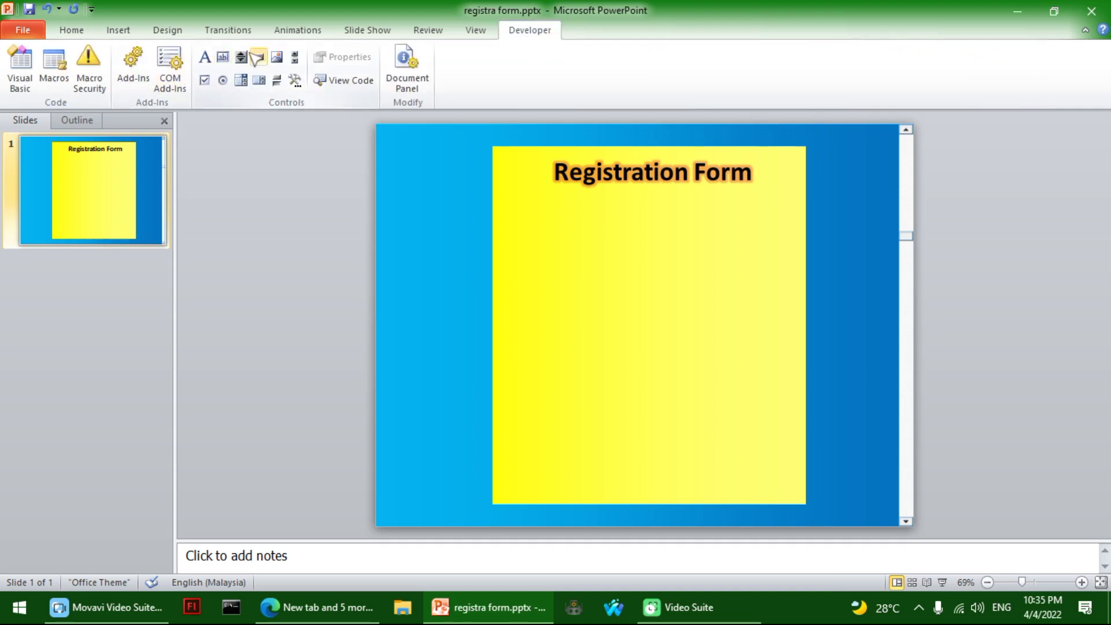
pyautogui.click(228, 59)
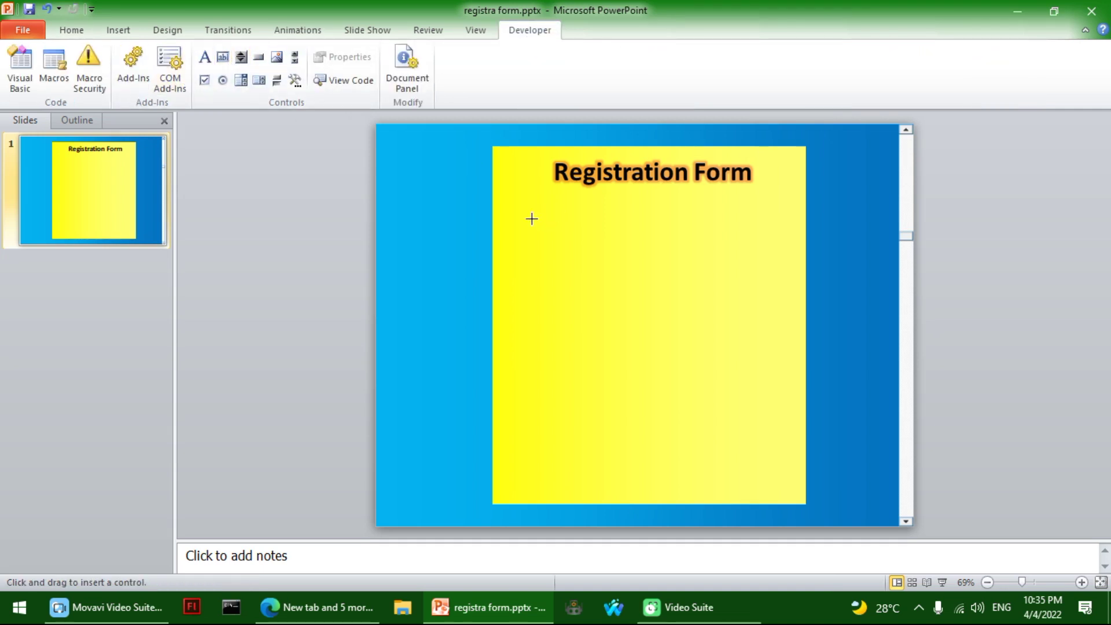
pyautogui.moveTo(516, 208); pyautogui.dragTo(625, 237)
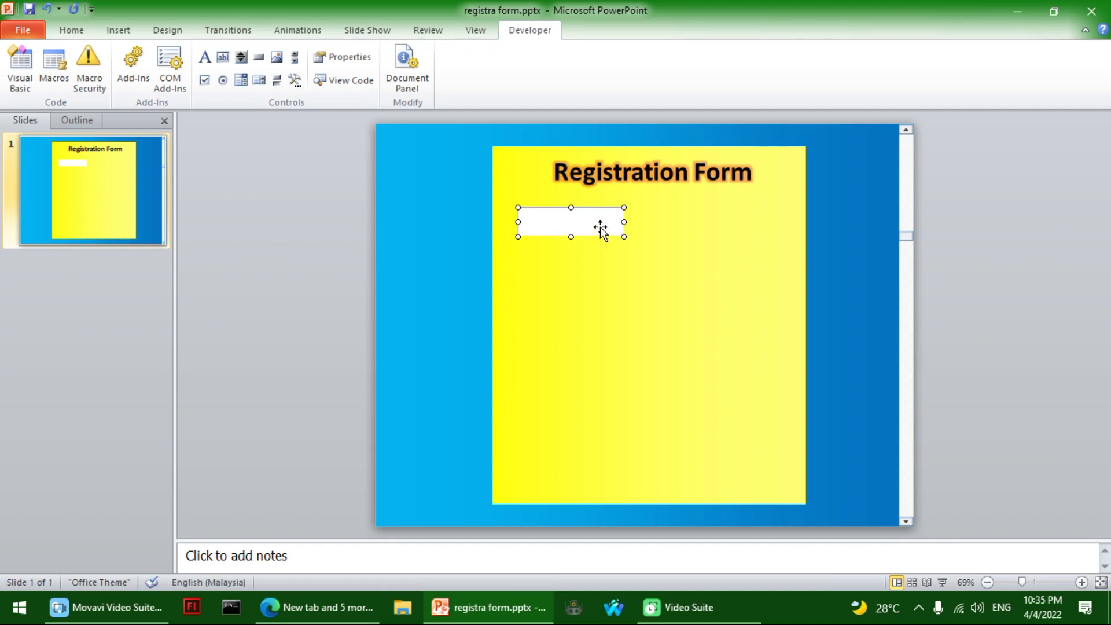
pyautogui.rightClick(543, 216)
pyautogui.moveTo(632, 363)
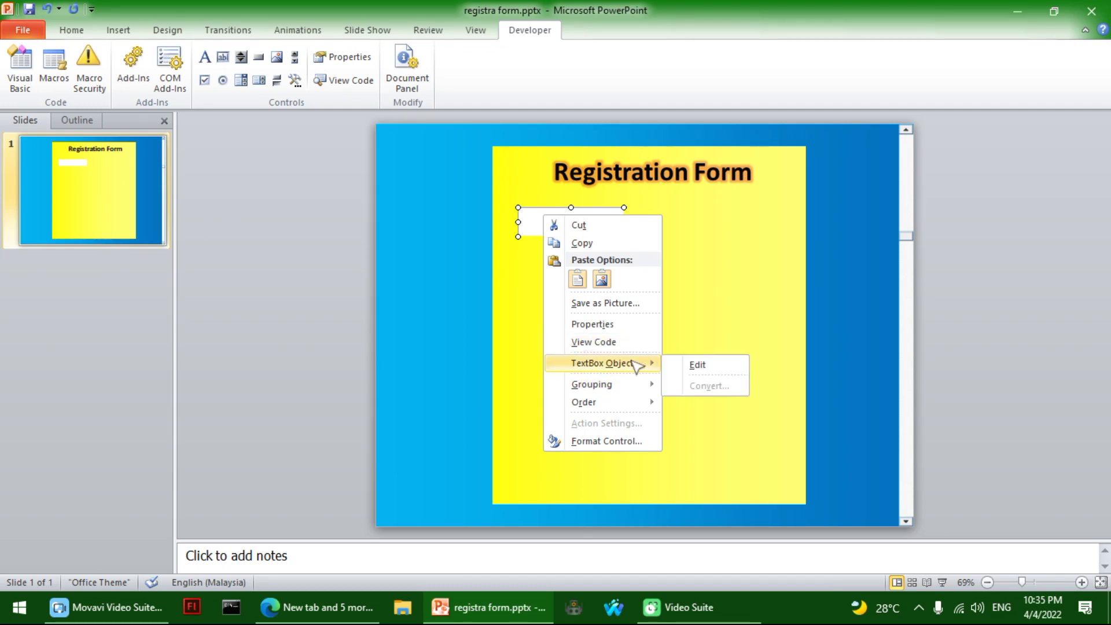
pyautogui.click(695, 366)
pyautogui.write('First Name')
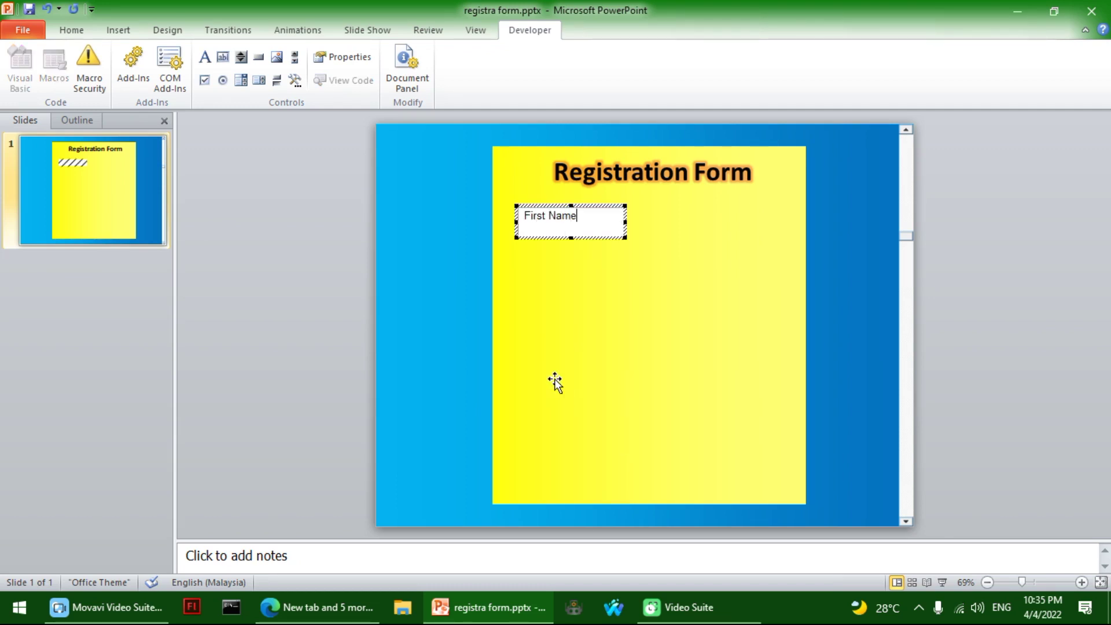
pyautogui.click(422, 251)
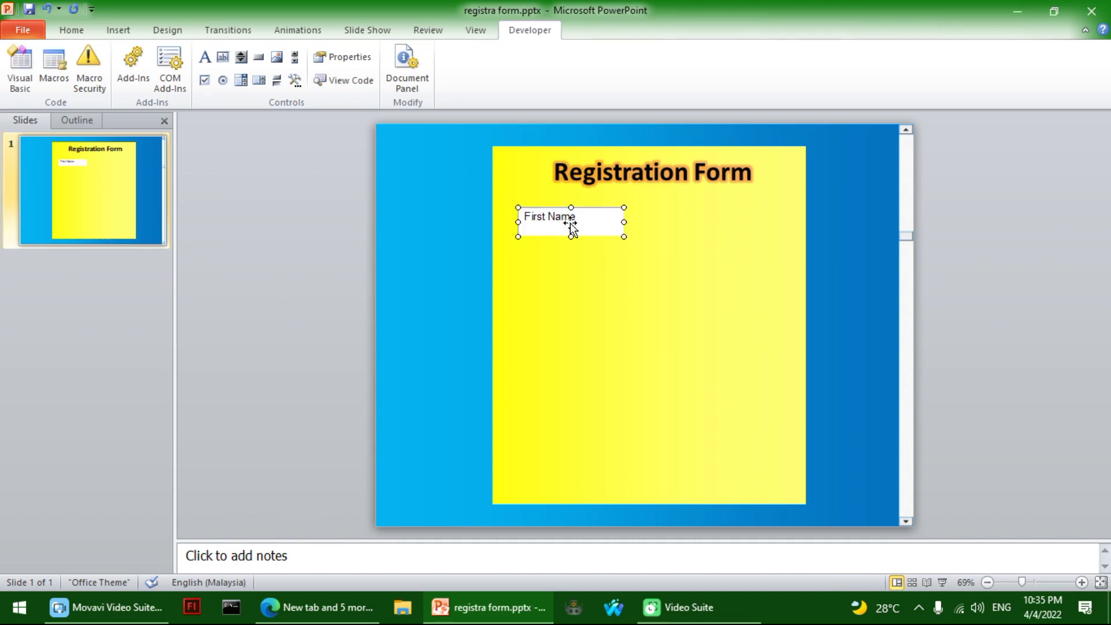
# Step: Open the First Name text box's properties and set its border colour to dark orange
pyautogui.rightClick(570, 224)
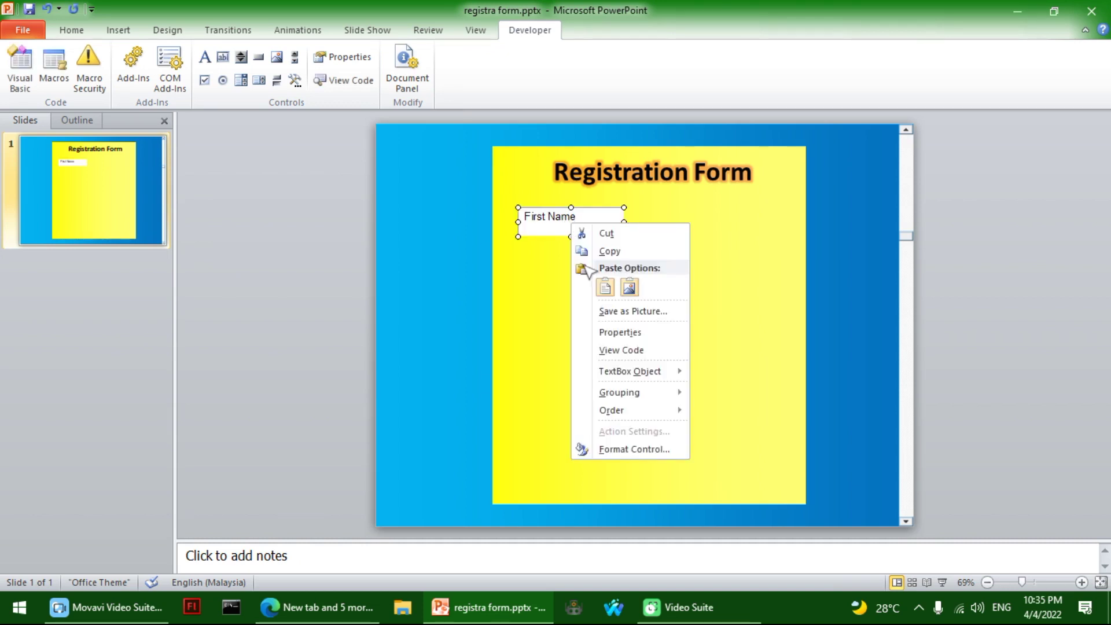
pyautogui.click(619, 332)
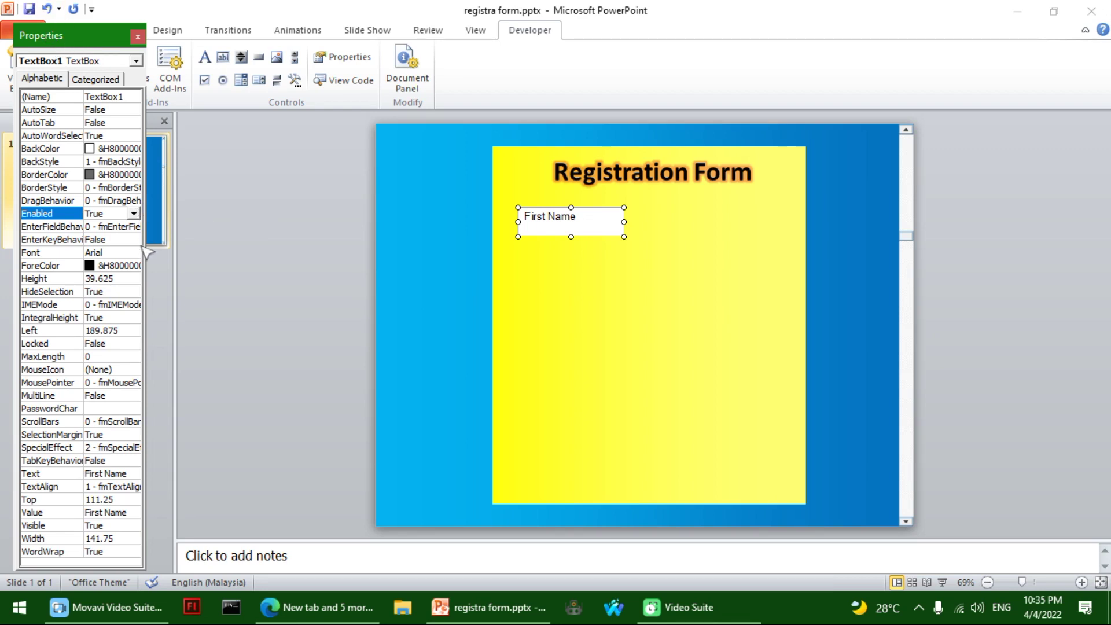
pyautogui.click(135, 60)
pyautogui.click(102, 58)
pyautogui.click(92, 175)
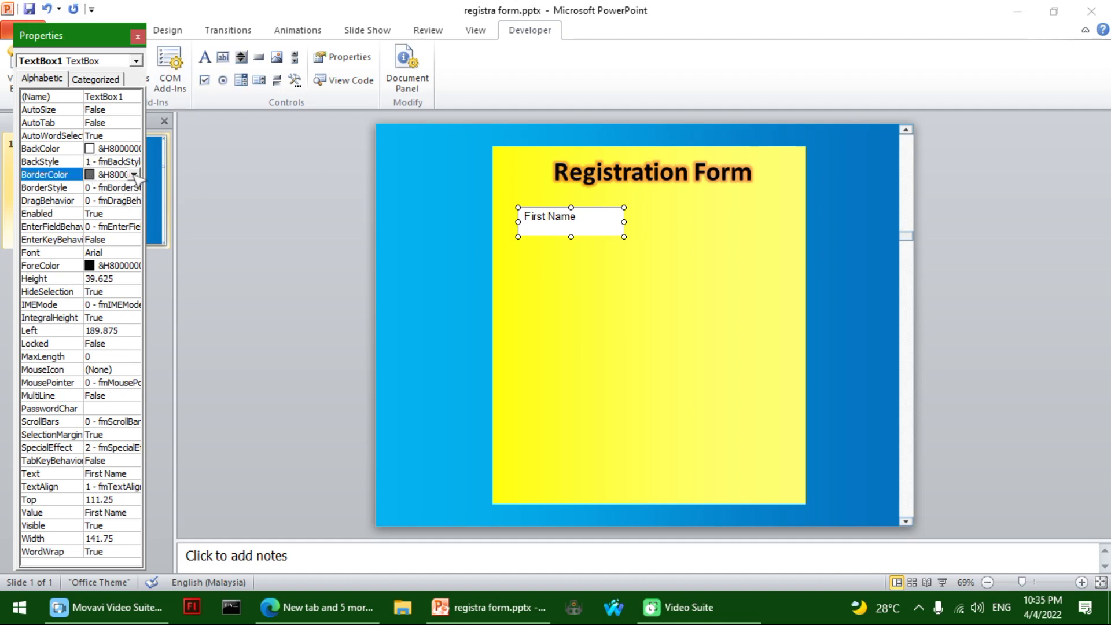
pyautogui.click(134, 175)
pyautogui.scroll(-4, 98, 253)
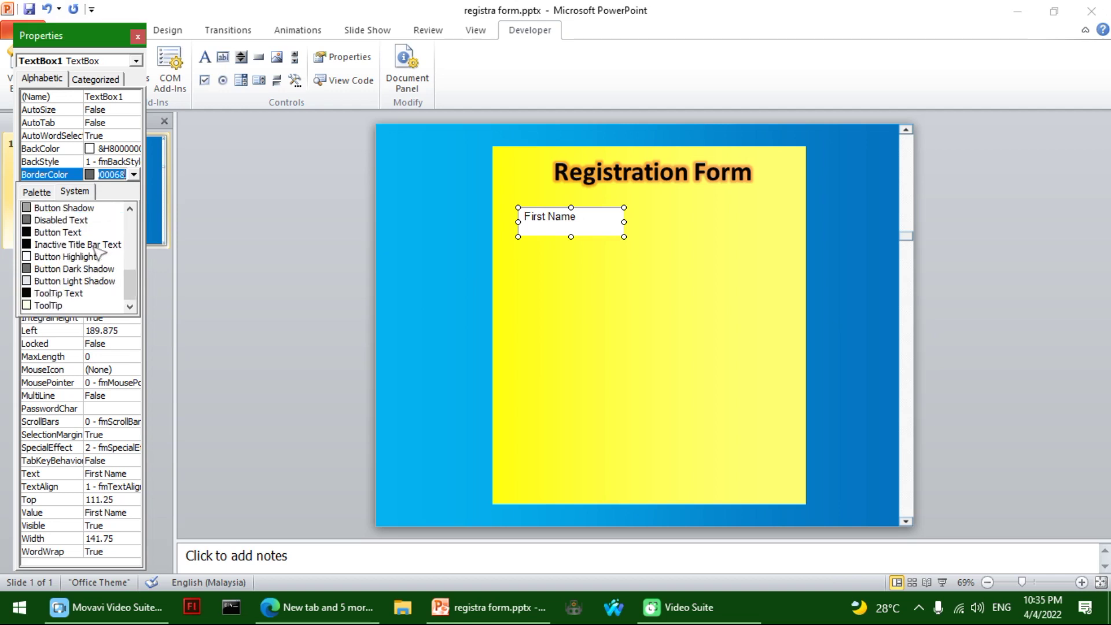
pyautogui.click(37, 192)
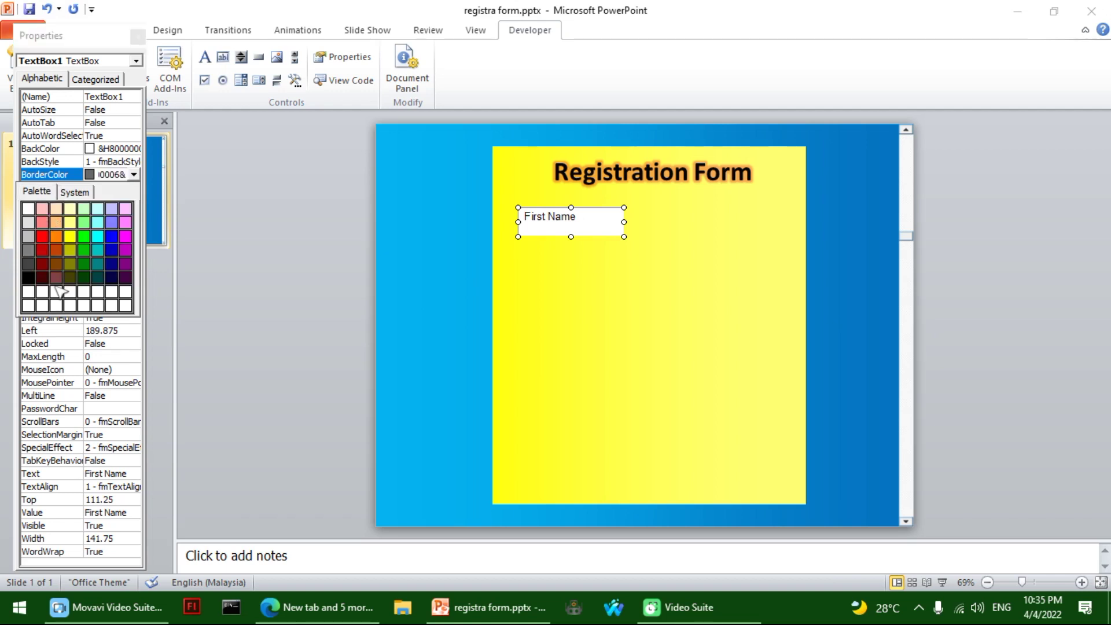
pyautogui.click(58, 253)
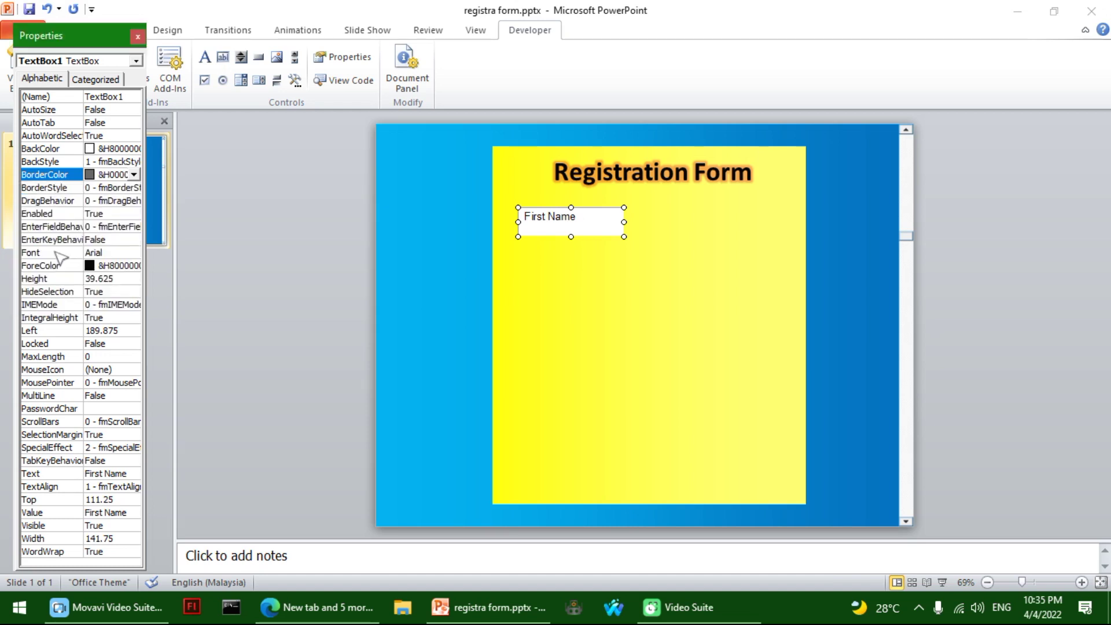
# Step: Set the First Name text box's background colour to light orange from the colour palette
pyautogui.click(111, 148)
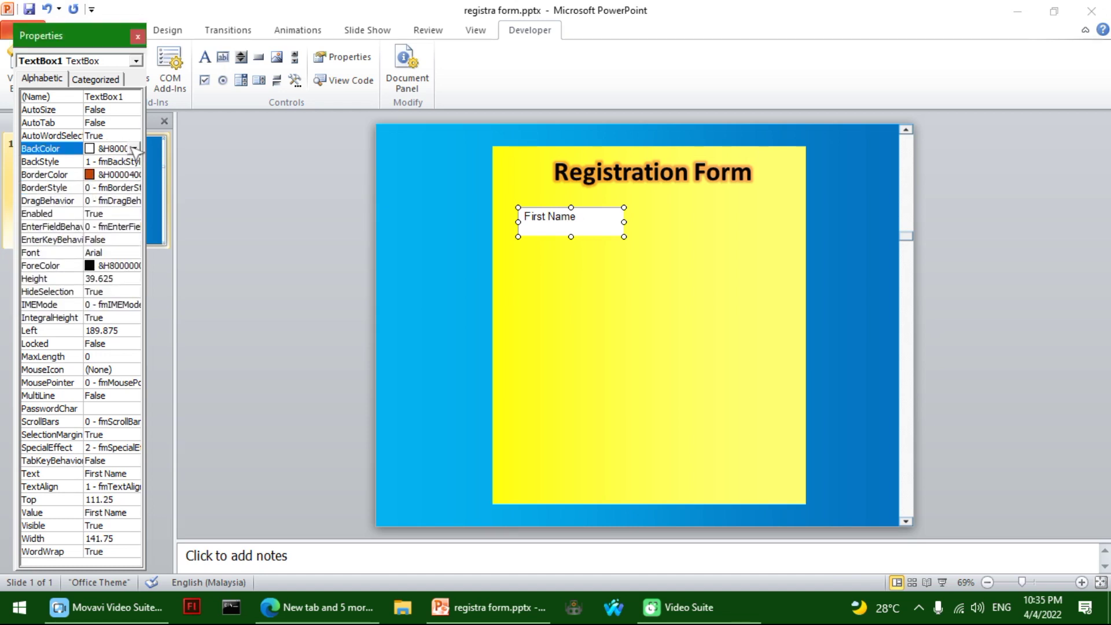
pyautogui.click(135, 149)
pyautogui.click(33, 175)
pyautogui.click(134, 149)
pyautogui.click(36, 167)
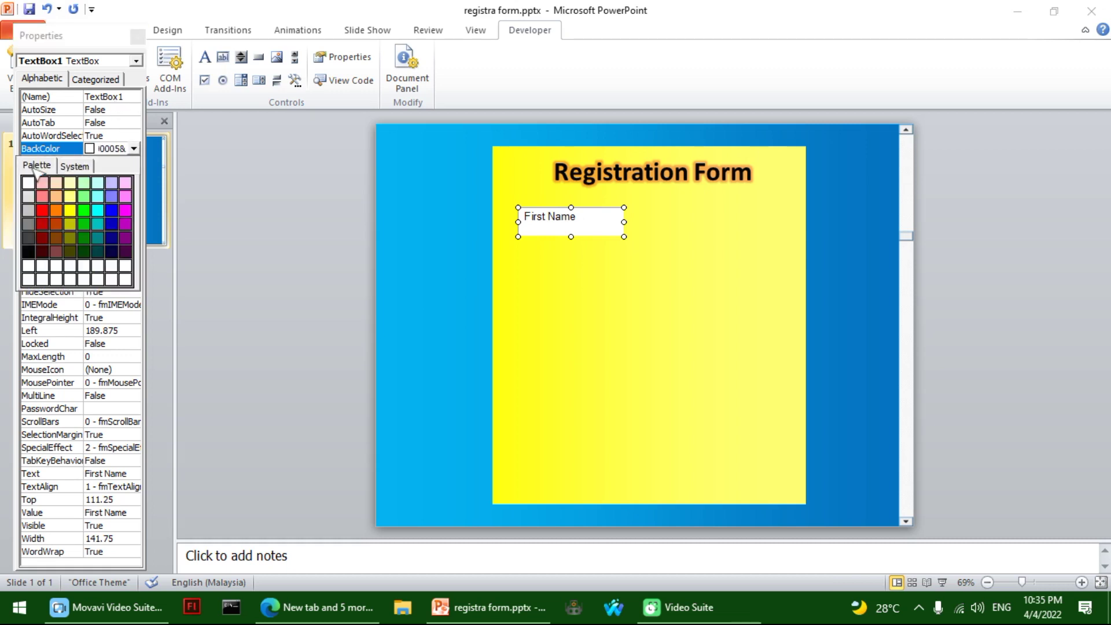
pyautogui.click(58, 221)
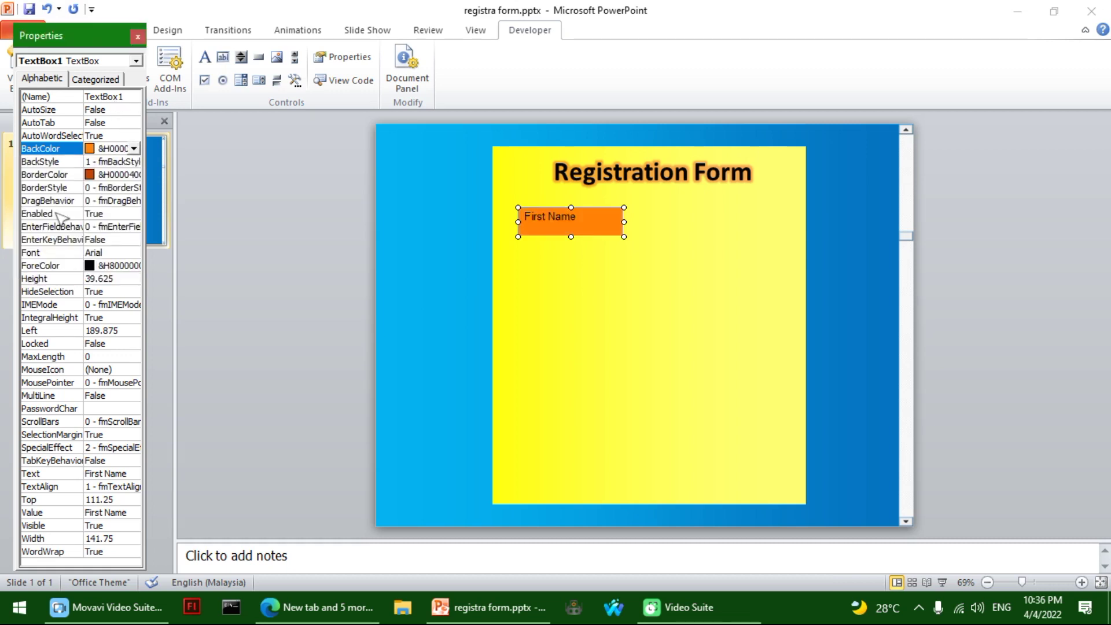
pyautogui.click(135, 149)
pyautogui.click(57, 196)
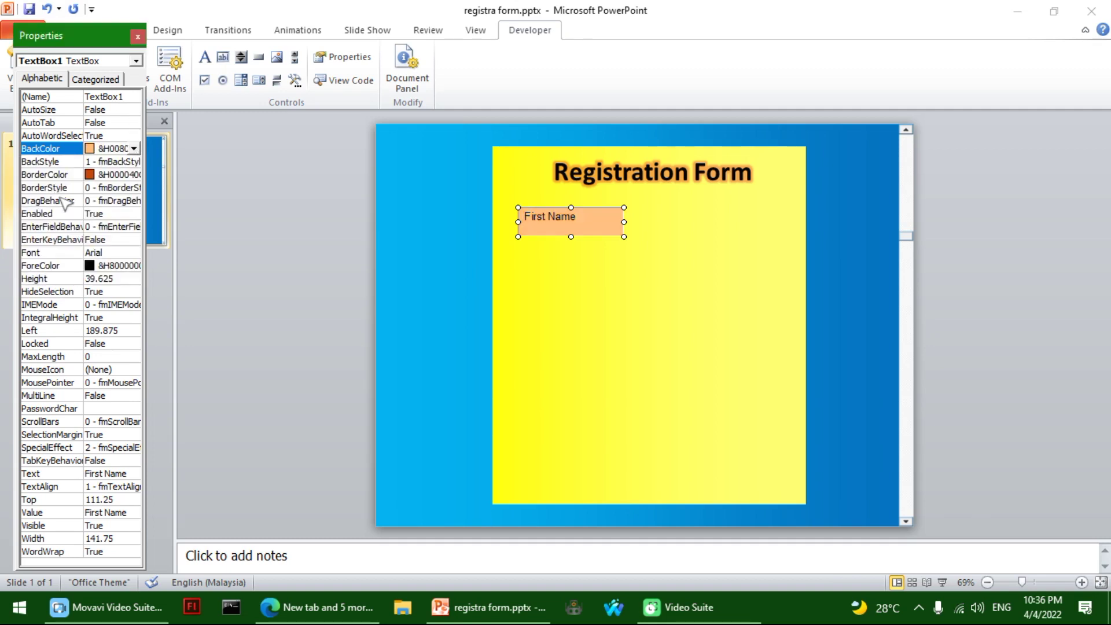
# Step: Set the First Name text box's border style to option 1, a single-line border
pyautogui.click(131, 188)
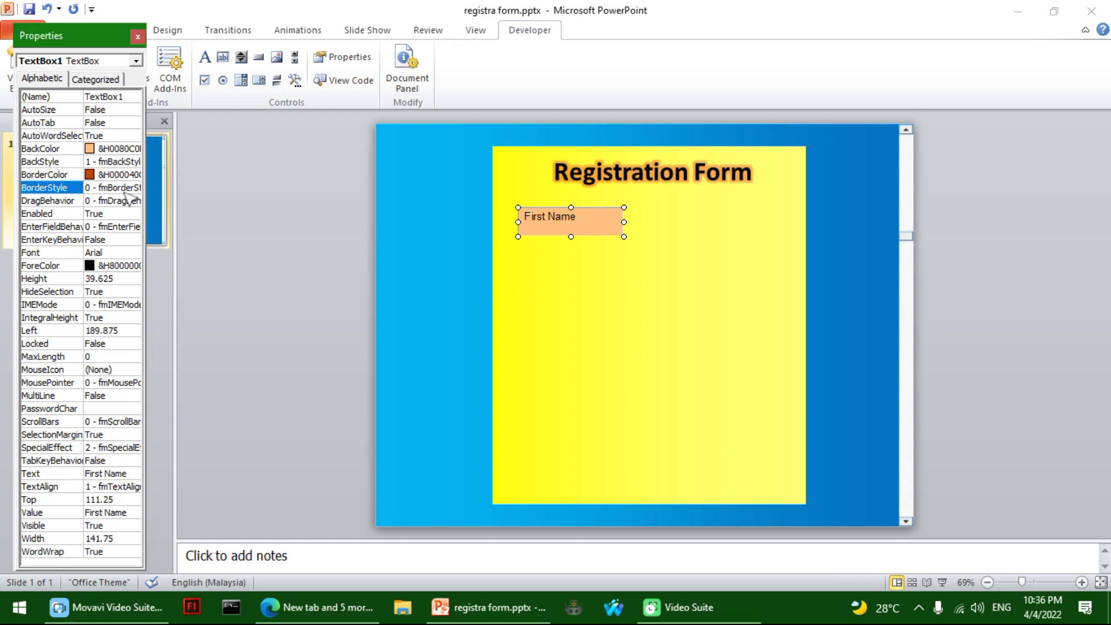
pyautogui.click(135, 188)
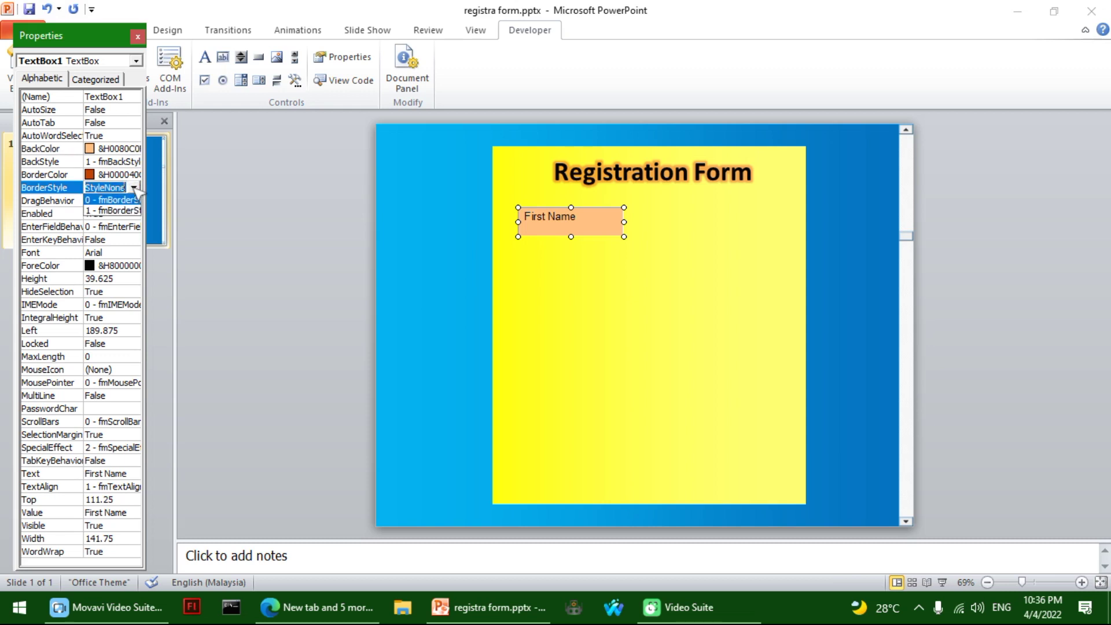
pyautogui.click(128, 211)
pyautogui.click(324, 306)
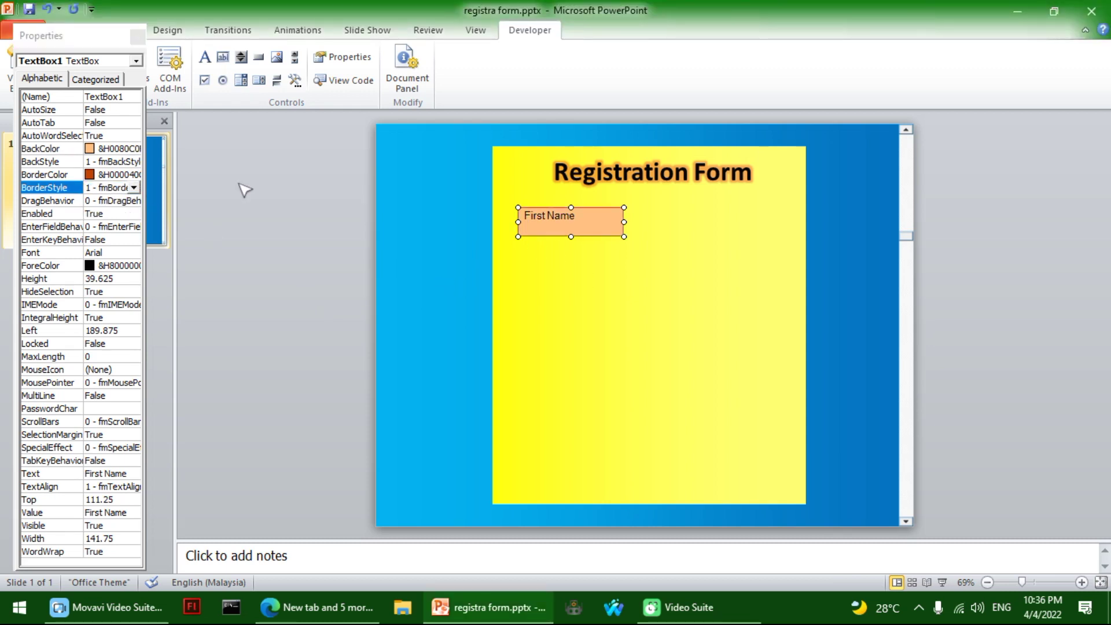
# Step: Set the First Name text box's font to Dubai at size 20
pyautogui.click(113, 255)
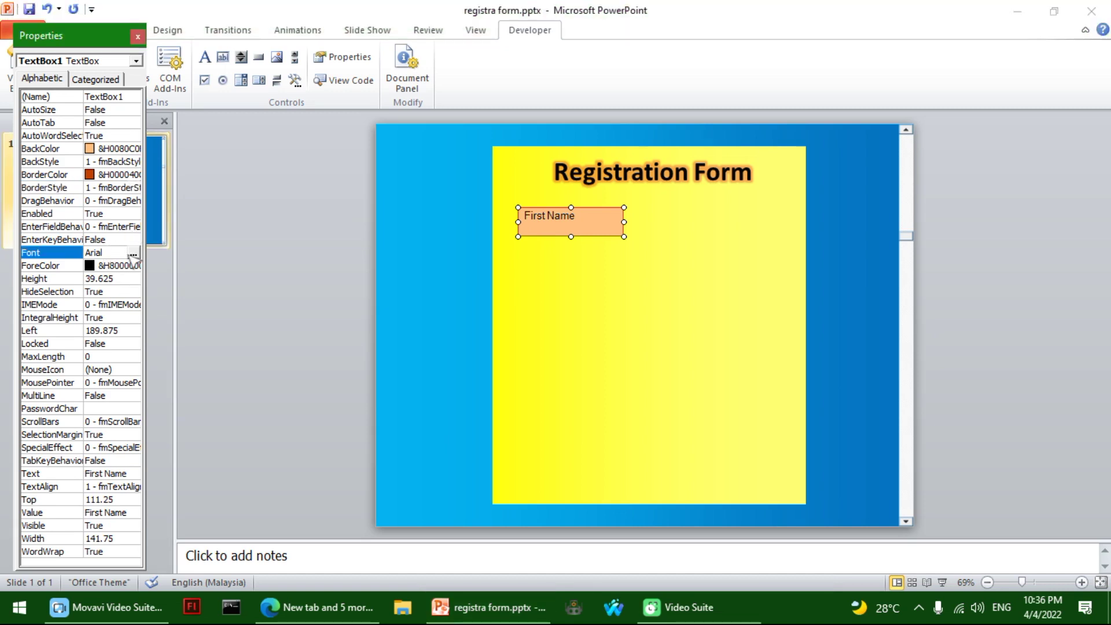
pyautogui.click(135, 253)
pyautogui.moveTo(253, 93); pyautogui.dragTo(426, 222)
pyautogui.click(438, 287)
pyautogui.click(439, 298)
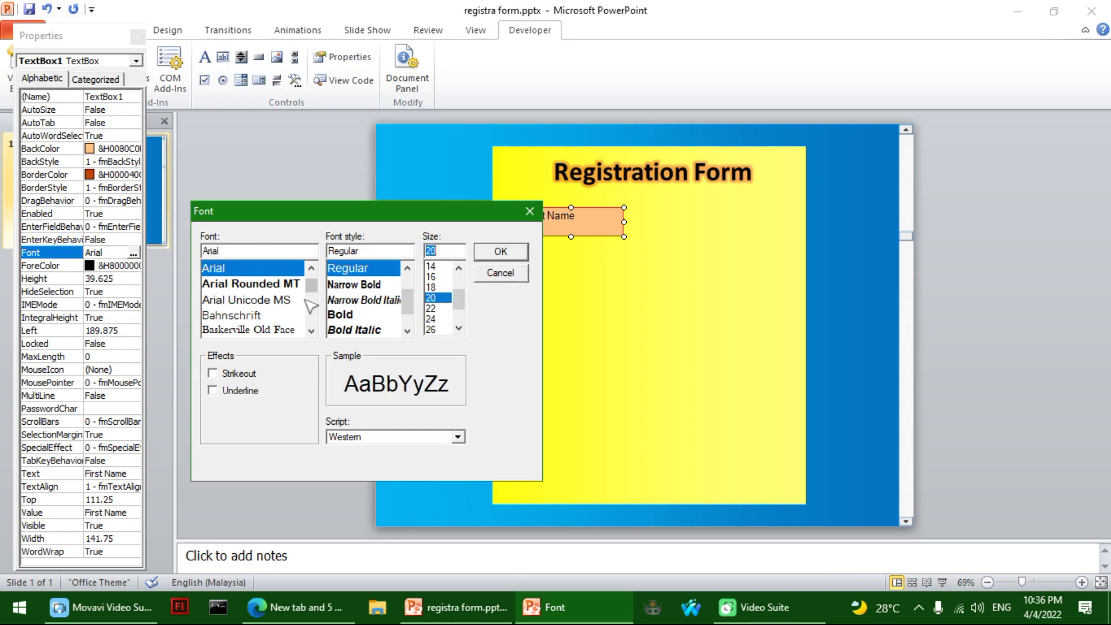
pyautogui.moveTo(311, 286); pyautogui.dragTo(316, 297)
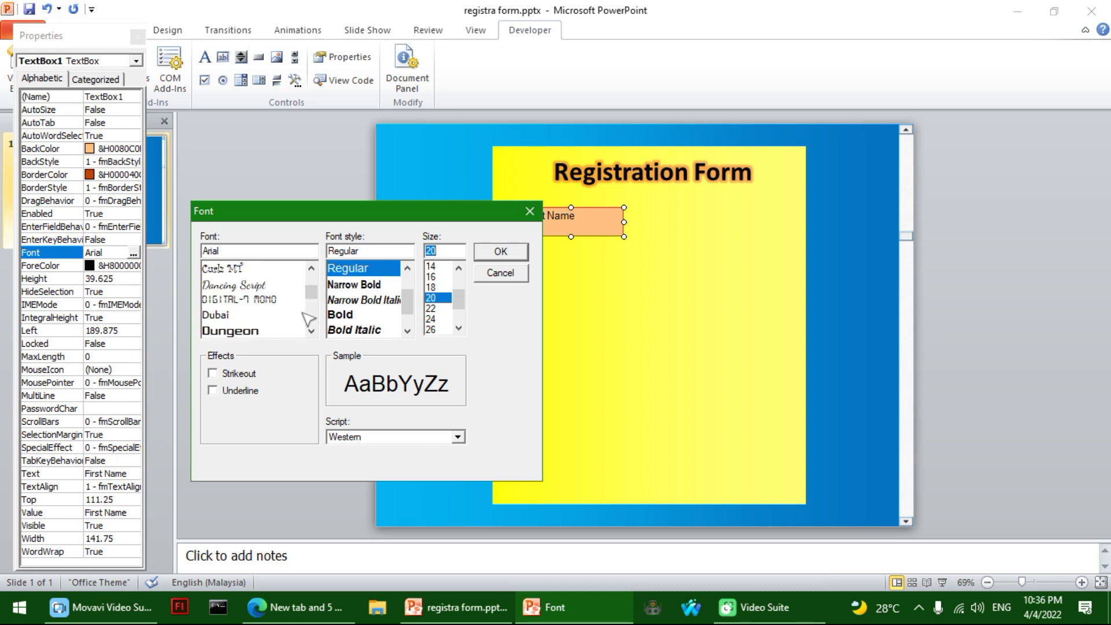
pyautogui.scroll(-1, 313, 331)
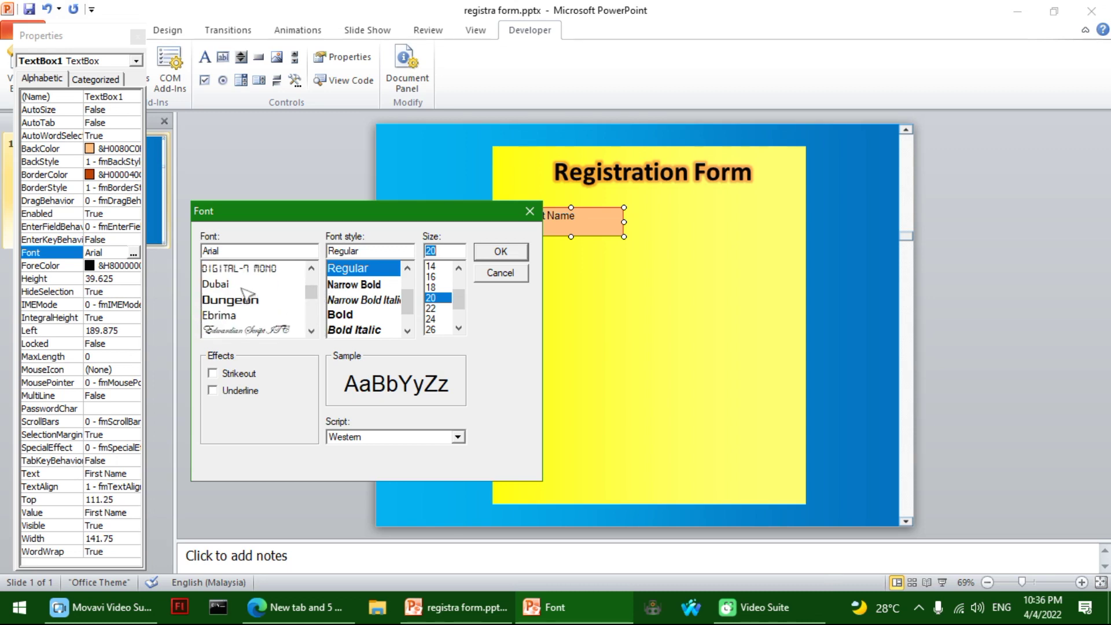
pyautogui.click(240, 284)
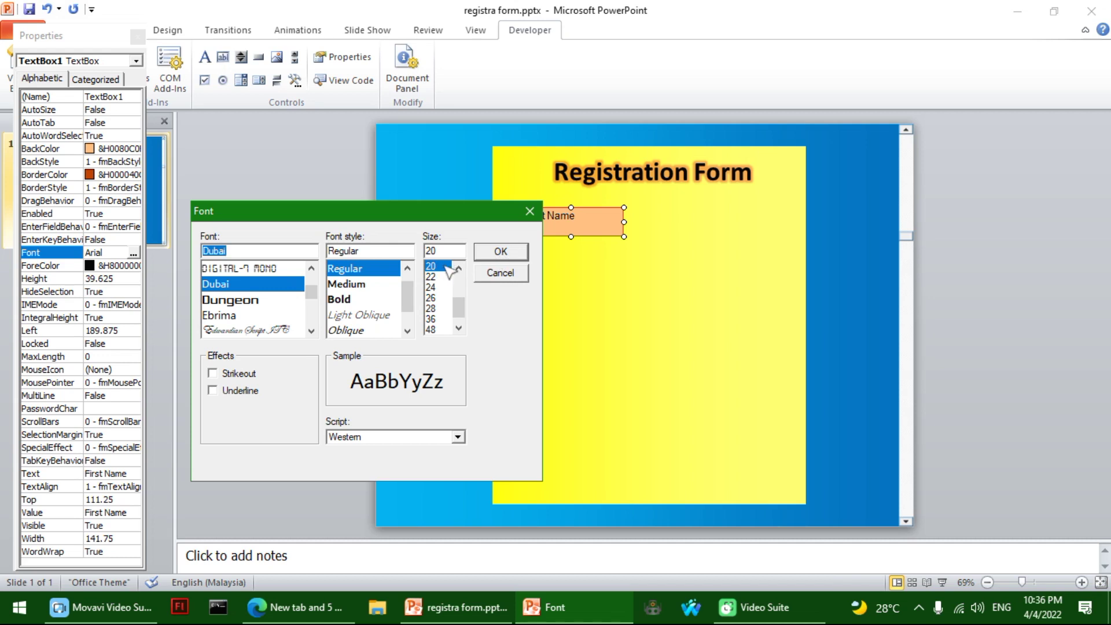
pyautogui.click(512, 255)
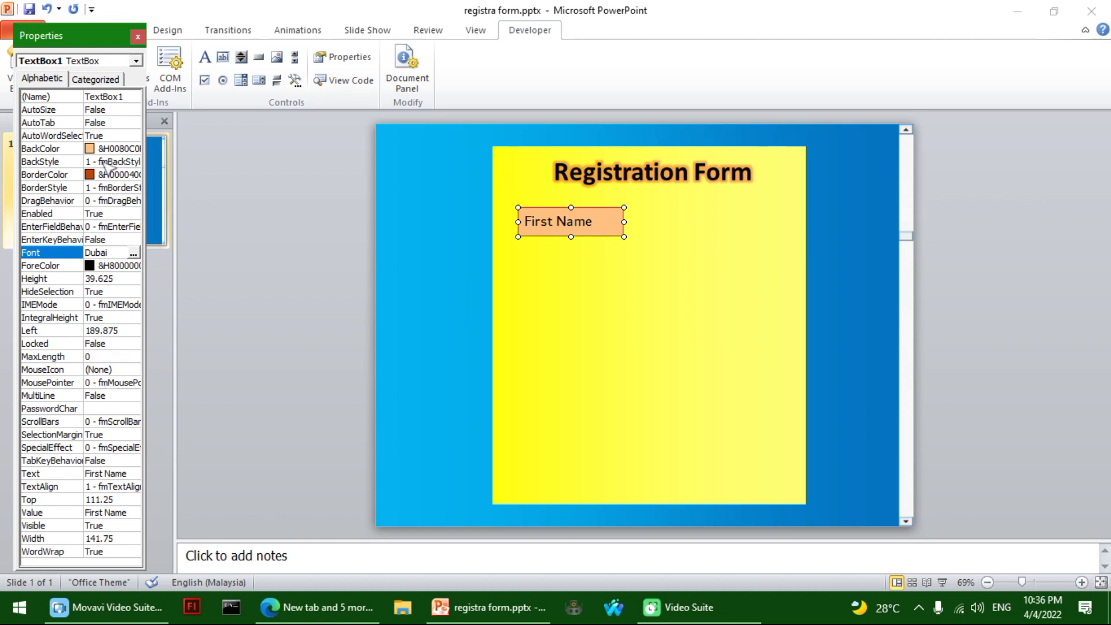
# Step: Set the First Name text box's text colour to dark orange from the colour palette
pyautogui.click(107, 266)
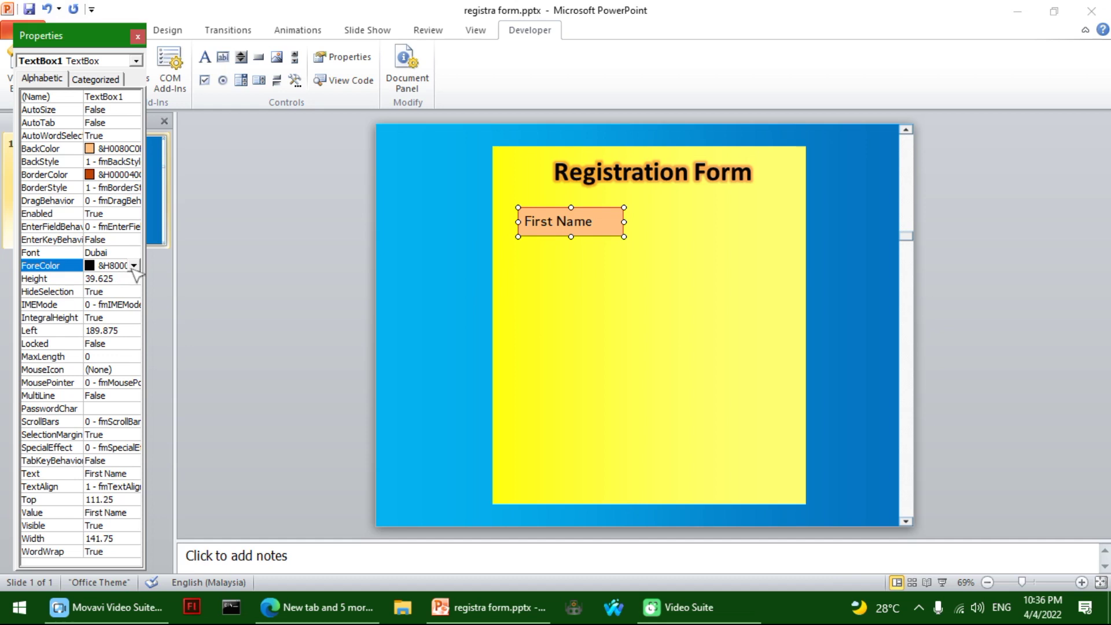
pyautogui.click(134, 265)
pyautogui.click(37, 283)
pyautogui.click(134, 265)
pyautogui.click(57, 341)
pyautogui.click(117, 448)
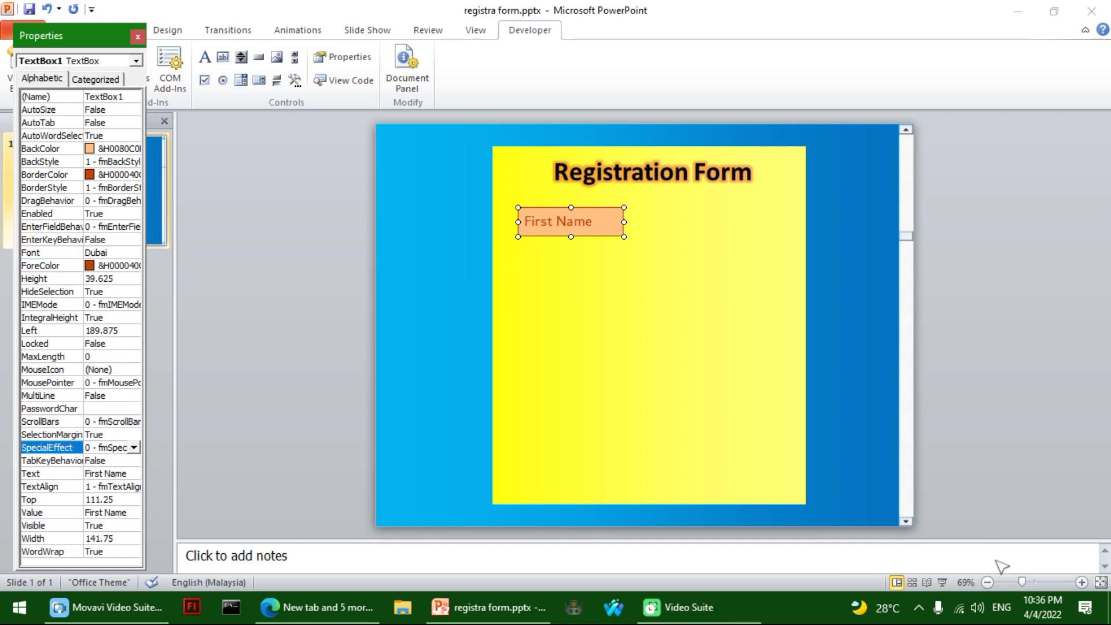
pyautogui.press('Up')
pyautogui.press('Up')
pyautogui.press('Up')
pyautogui.press('Up')
pyautogui.click(1022, 583)
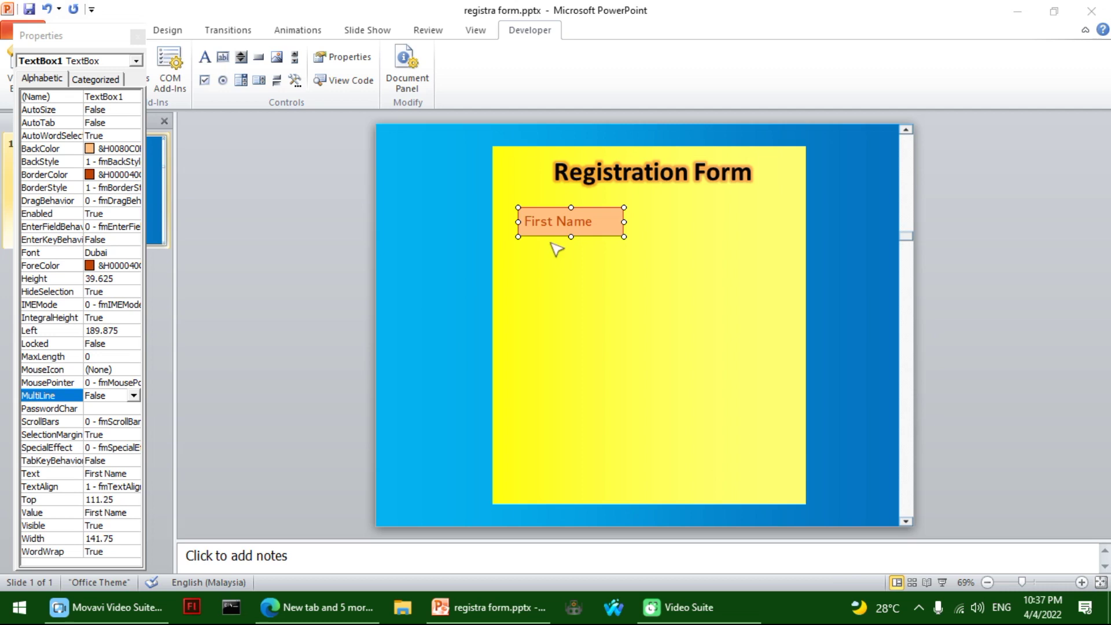
pyautogui.click(556, 232)
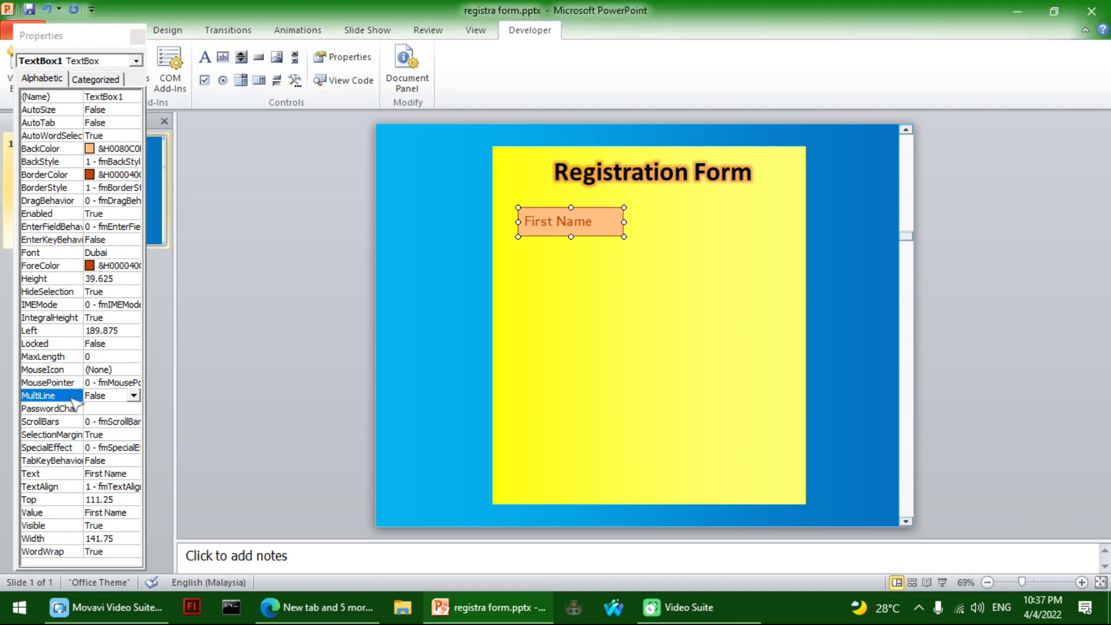
# Step: Set the First Name text box's text alignment to option 2, centred, and close its properties
pyautogui.click(108, 487)
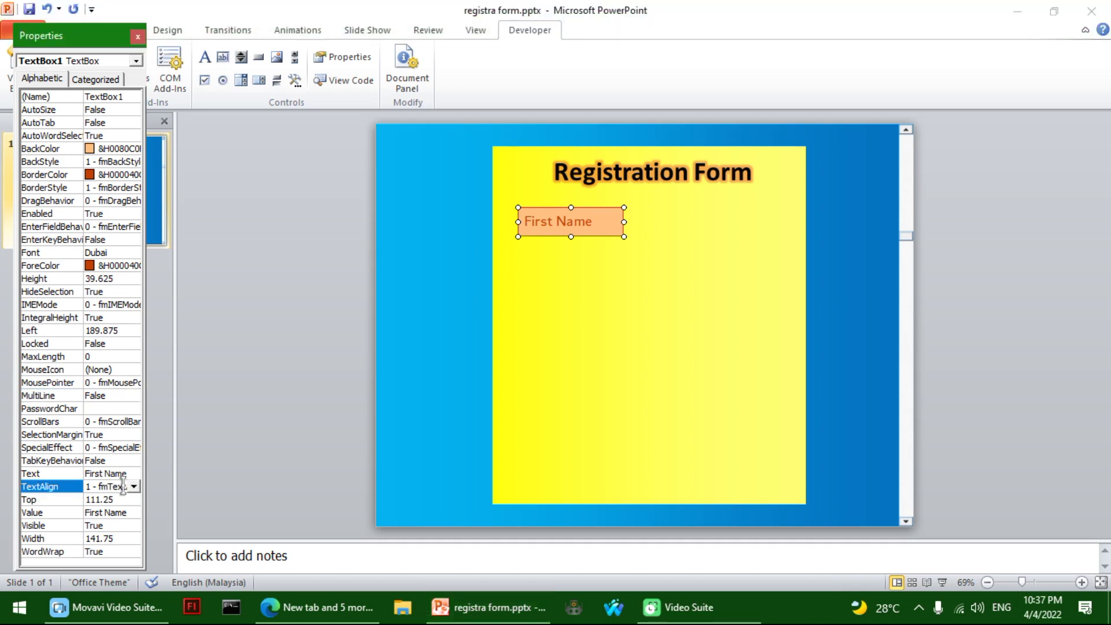
pyautogui.click(134, 487)
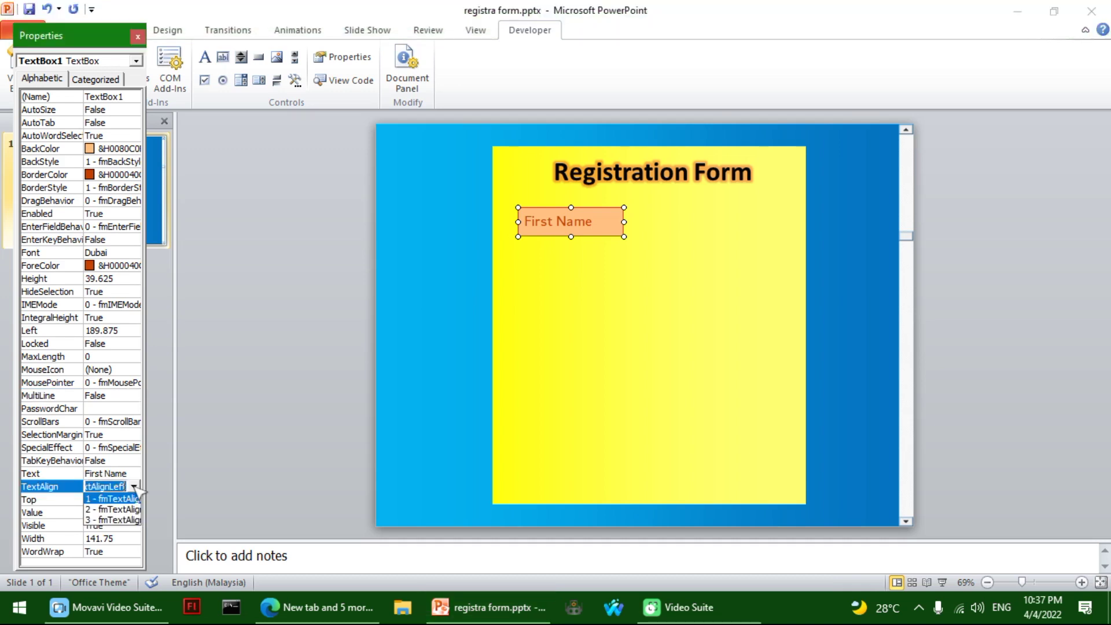
pyautogui.click(115, 509)
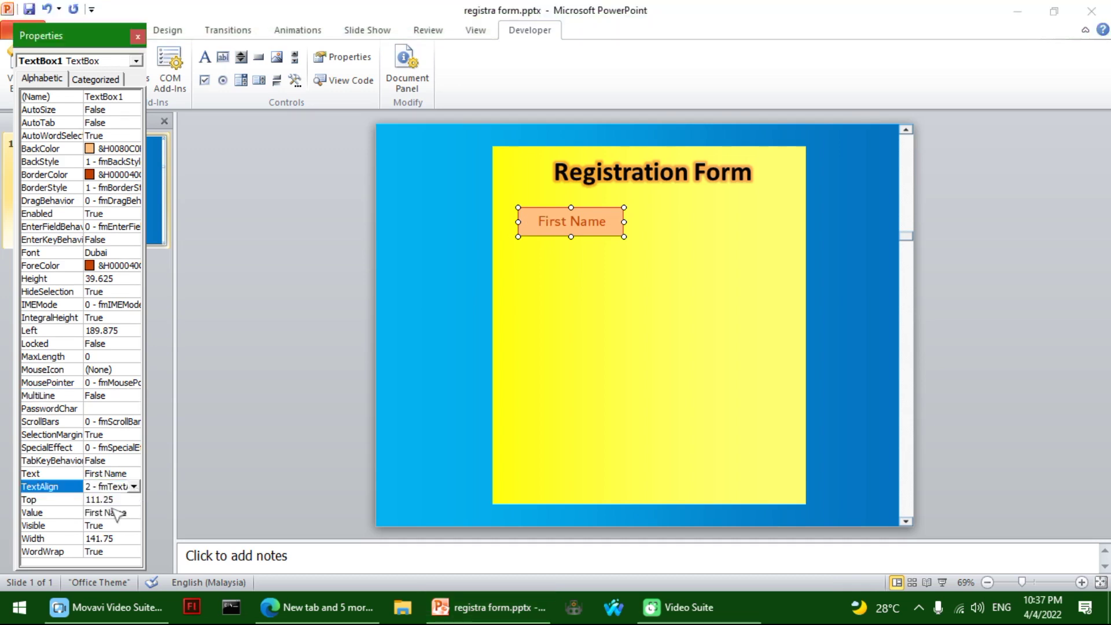
pyautogui.click(138, 37)
pyautogui.click(211, 243)
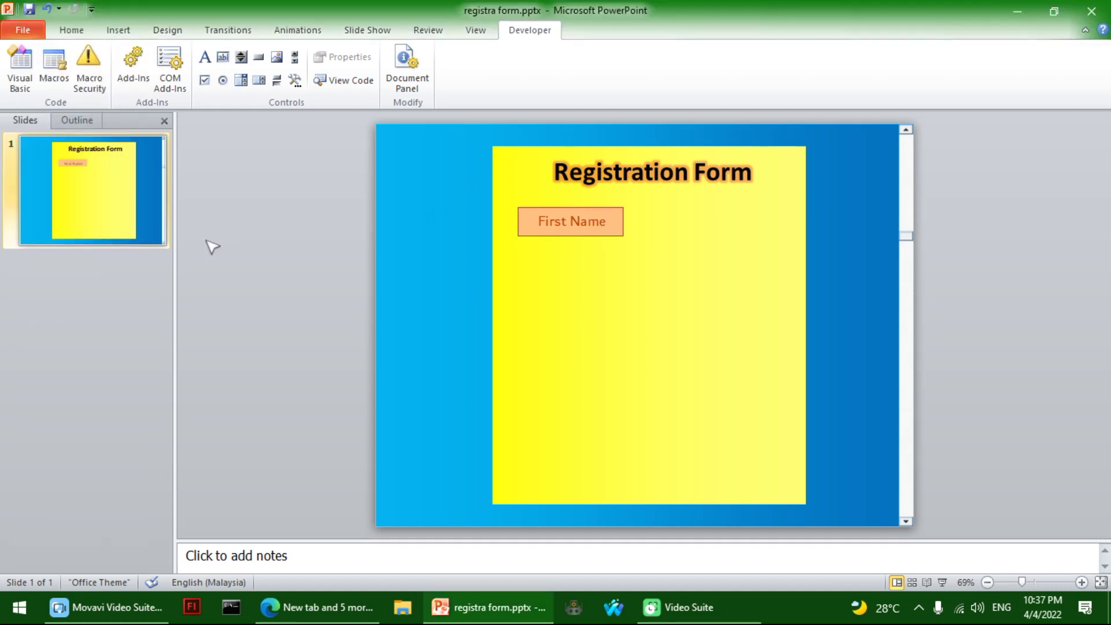
# Step: Test the First Name text box in a slide show from the beginning by replacing its text with "frrrggrgt", and end the show
pyautogui.click(367, 30)
pyautogui.click(32, 61)
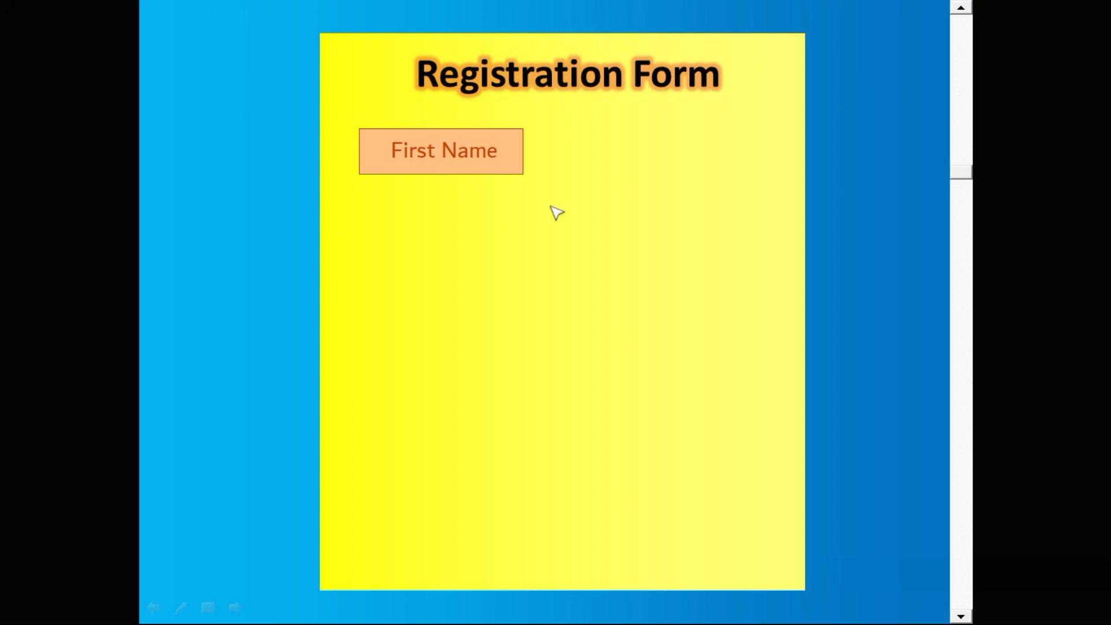
pyautogui.click(498, 151)
pyautogui.press('BackSpace')
pyautogui.press('BackSpace')
pyautogui.press('BackSpace')
pyautogui.press('BackSpace')
pyautogui.press('BackSpace')
pyautogui.press('BackSpace')
pyautogui.press('BackSpace')
pyautogui.press('BackSpace')
pyautogui.press('BackSpace')
pyautogui.press('BackSpace')
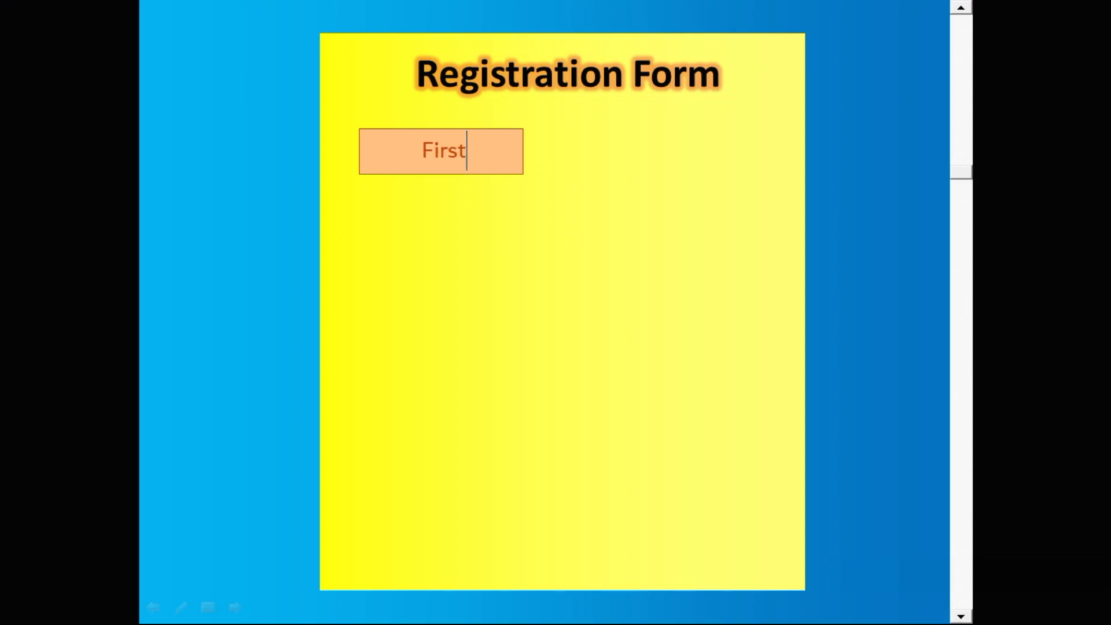
pyautogui.write('frrrggrgt')
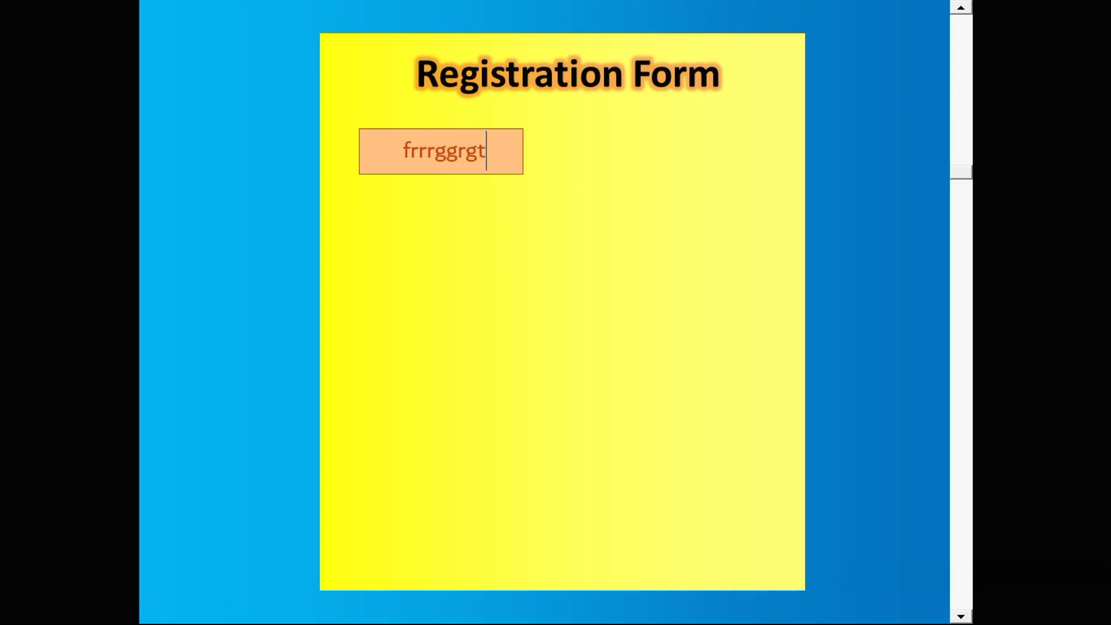
pyautogui.rightClick(646, 224)
pyautogui.click(740, 424)
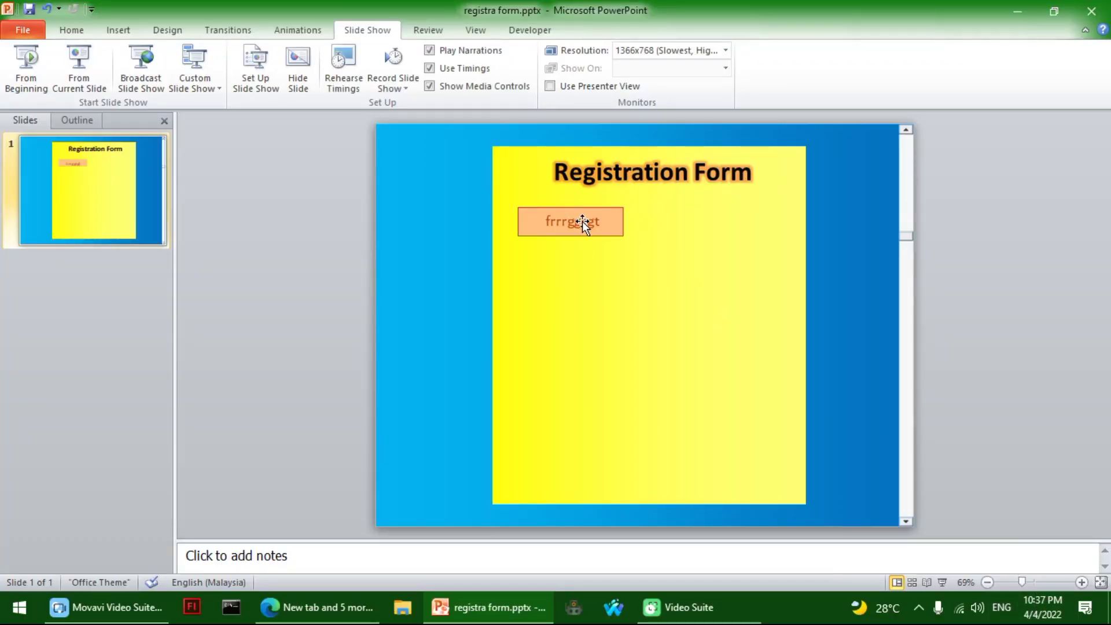
pyautogui.hotkey('ctrl', 'z')
pyautogui.hotkey('ctrl', 'z')
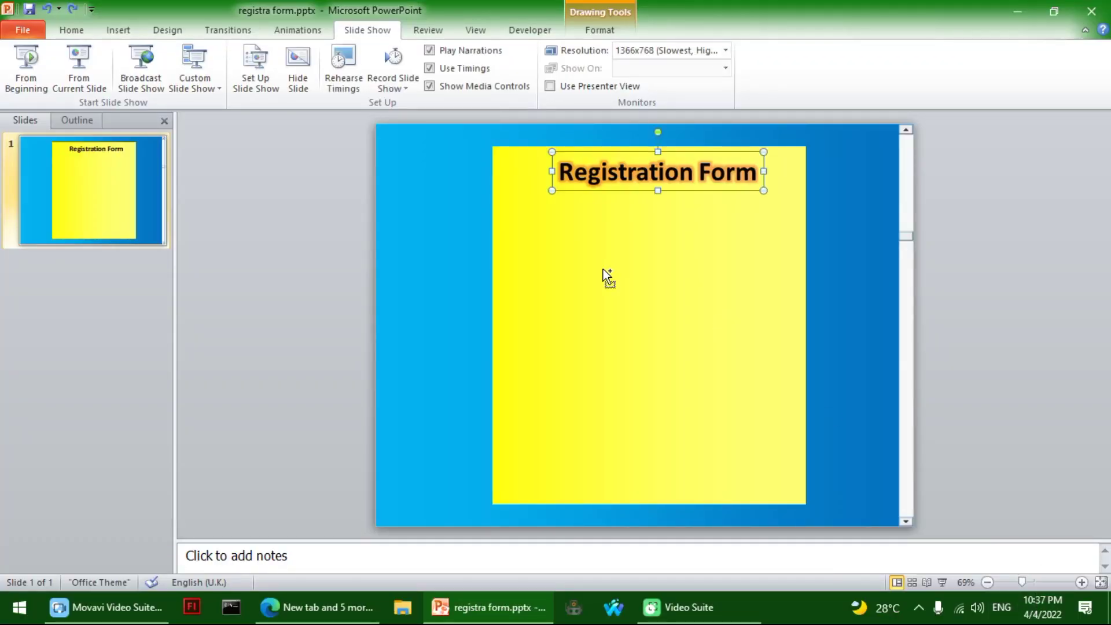
pyautogui.hotkey('ctrl', 'y')
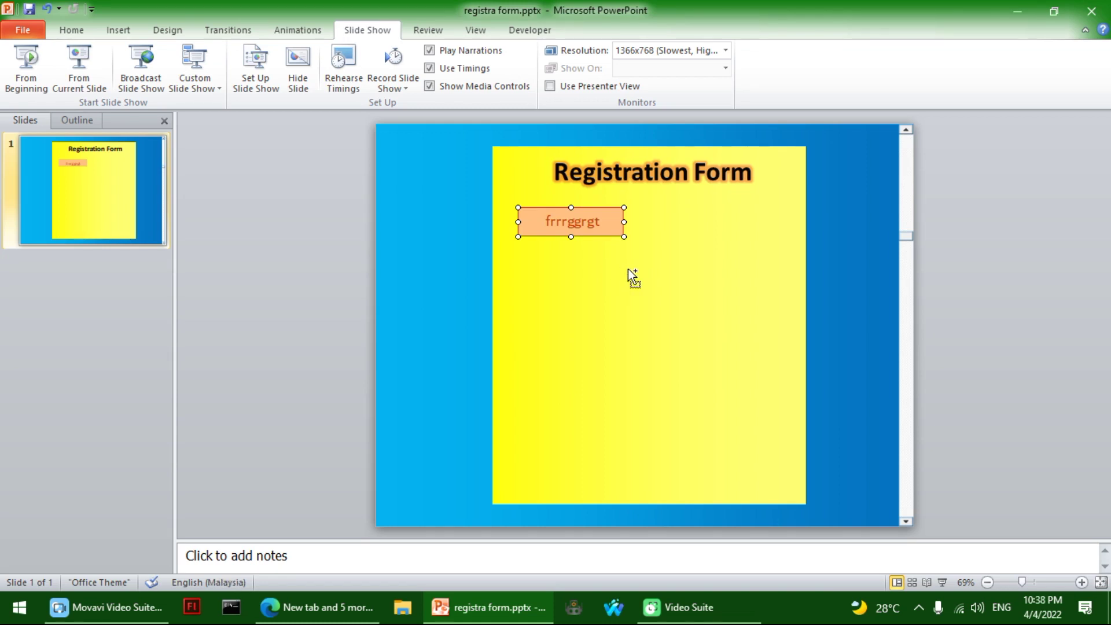
# Step: Edit the text box below the title so that it reads "First Name" again
pyautogui.rightClick(595, 229)
pyautogui.moveTo(640, 370)
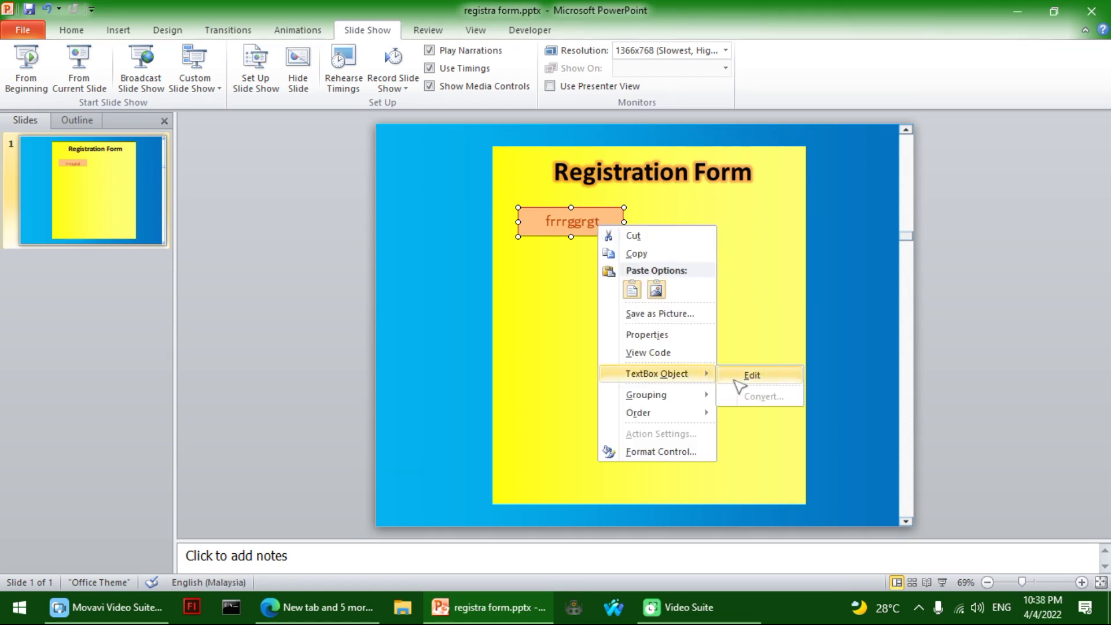
pyautogui.click(752, 375)
pyautogui.hotkey('ctrl', 'a')
pyautogui.write('First Name')
pyautogui.click(492, 258)
pyautogui.rightClick(597, 223)
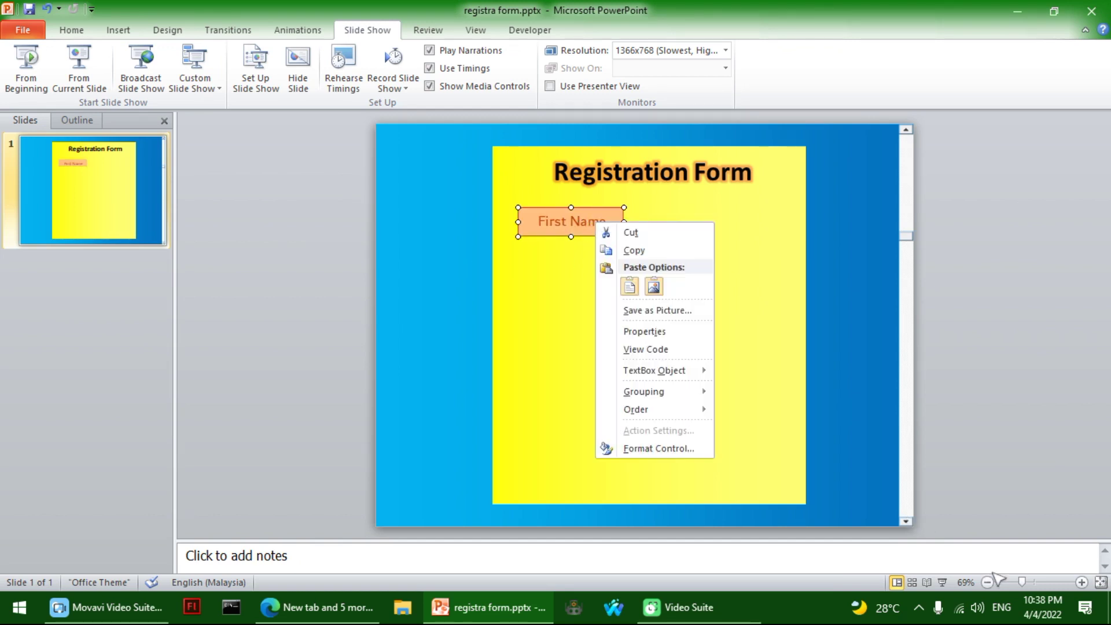
pyautogui.press('Escape')
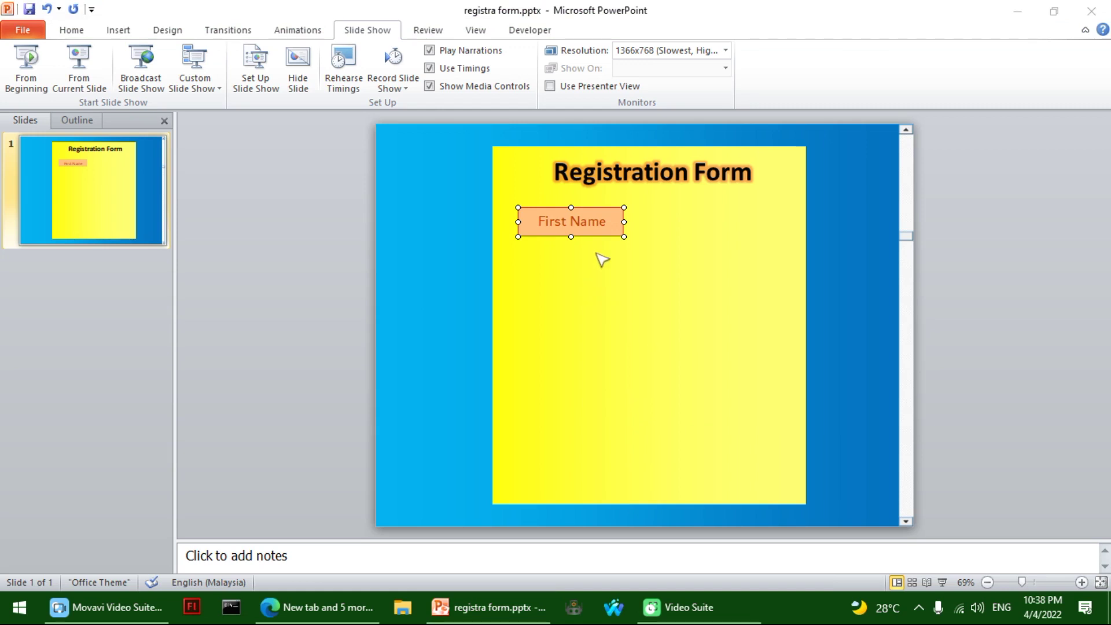
# Step: Widen the First Name text box towards the middle of the yellow panel by moving its right edge
pyautogui.click(590, 223)
pyautogui.moveTo(624, 222); pyautogui.dragTo(638, 221)
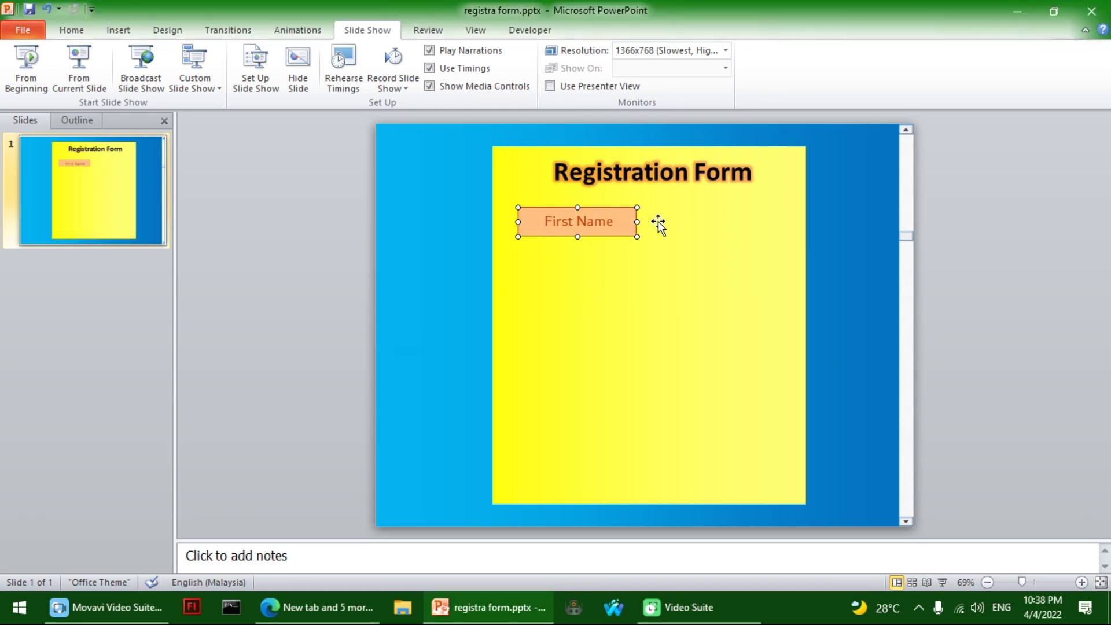
pyautogui.click(645, 222)
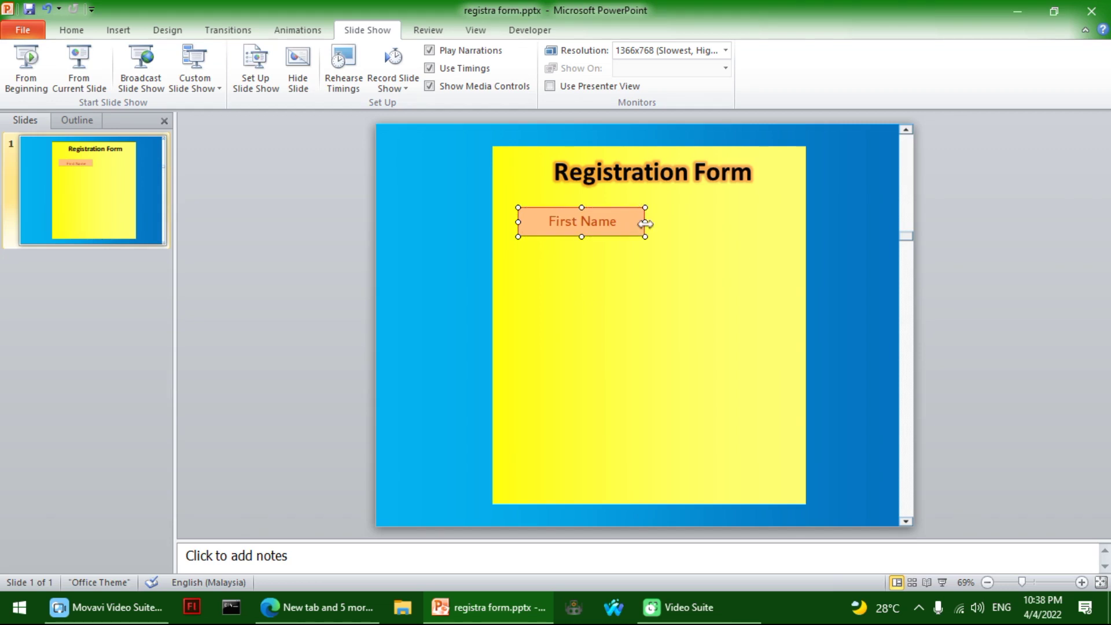
# Step: Duplicate the First Name text box, place the copy beside it in the same row and change its text to "Last Name"
pyautogui.hotkey('ctrl', 'c')
pyautogui.hotkey('ctrl', 'v')
pyautogui.moveTo(758, 221); pyautogui.dragTo(759, 221)
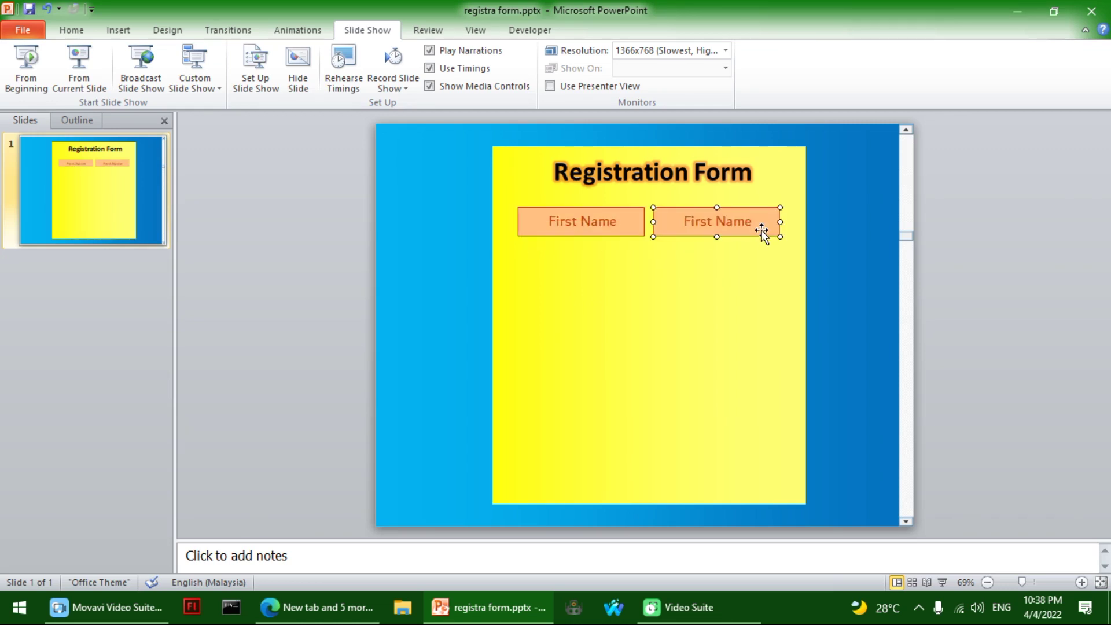
pyautogui.rightClick(738, 215)
pyautogui.moveTo(804, 363)
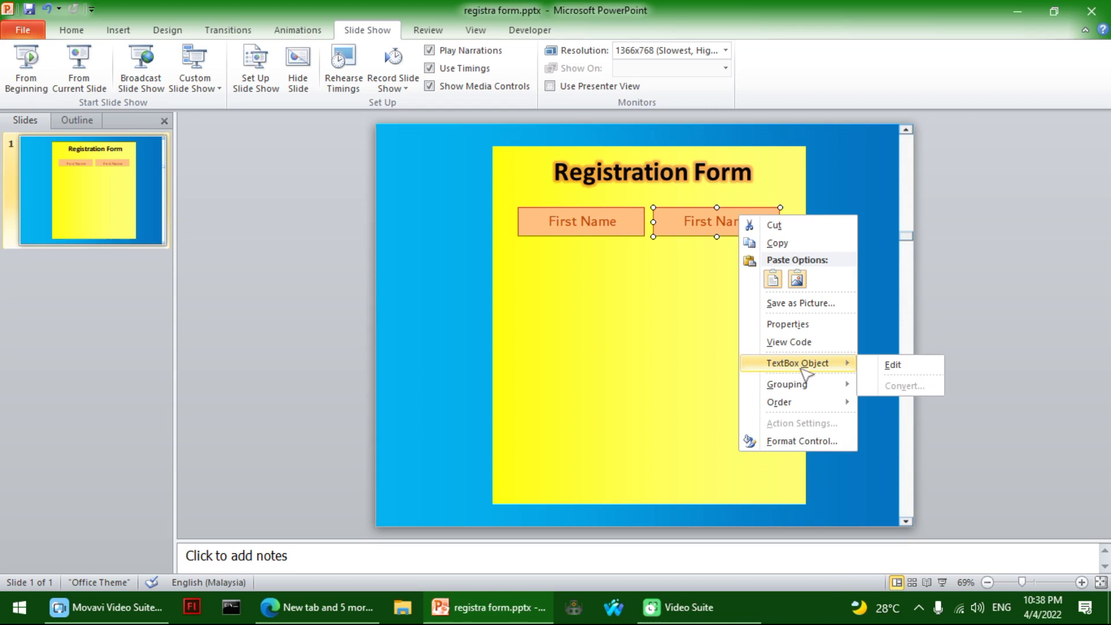
pyautogui.click(872, 371)
pyautogui.hotkey('ctrl', 'a')
pyautogui.write('La')
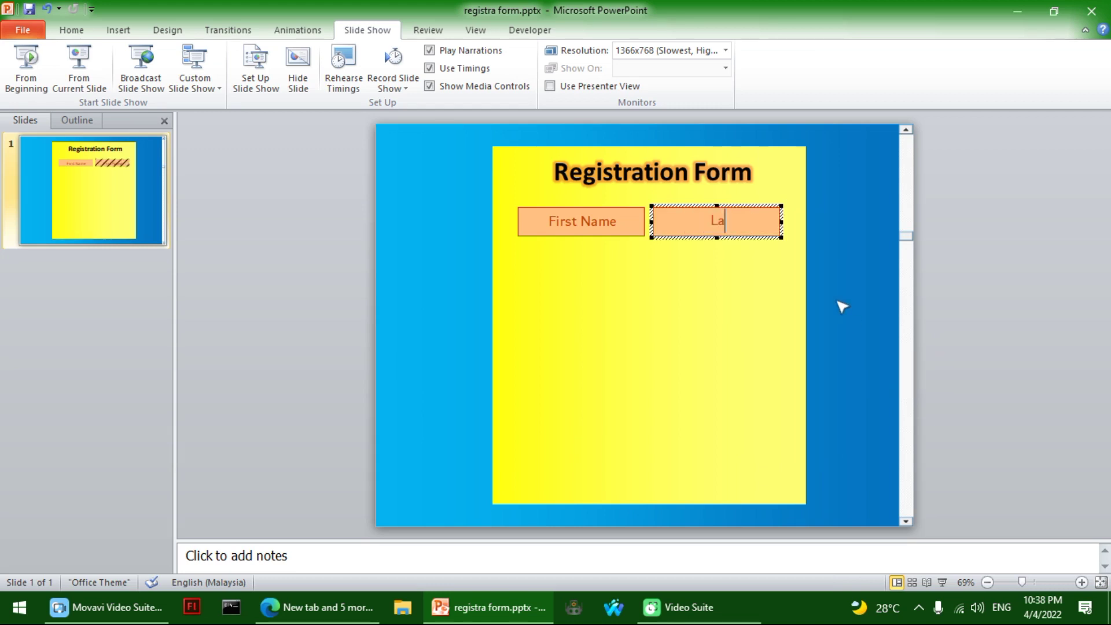
pyautogui.write('st Name')
pyautogui.press('Escape')
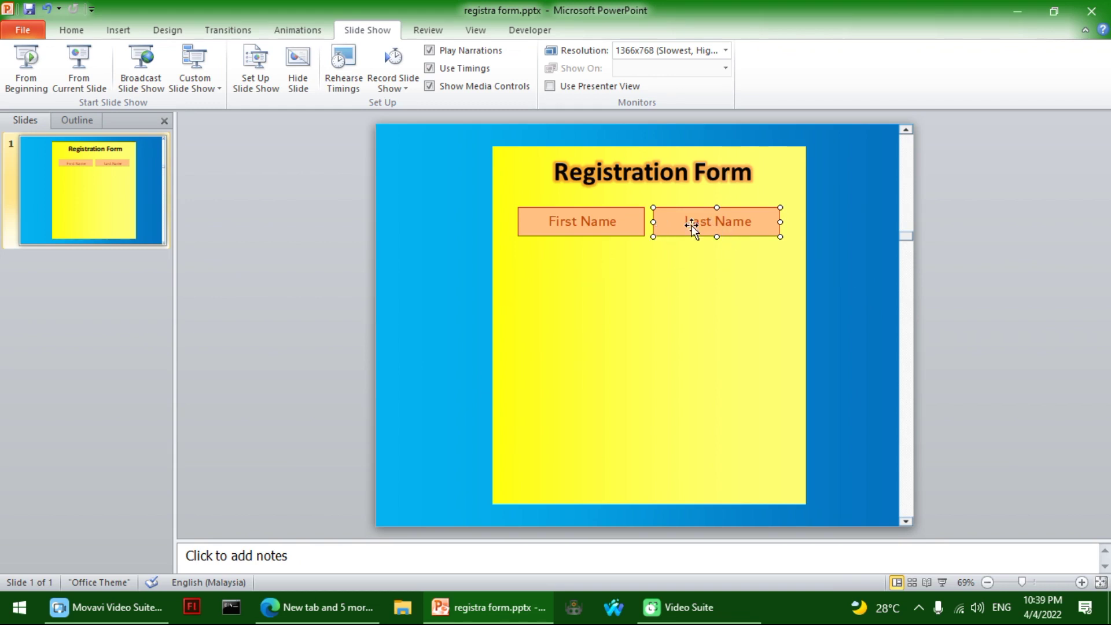
# Step: Paste another text box copy below First Name and widen it to span both name boxes
pyautogui.hotkey('ctrl', 'v')
pyautogui.moveTo(702, 236); pyautogui.dragTo(557, 263)
pyautogui.moveTo(646, 264); pyautogui.dragTo(782, 260)
# Step: Change the text of the wide text box below the name boxes to "Email Adress"
pyautogui.rightClick(754, 262)
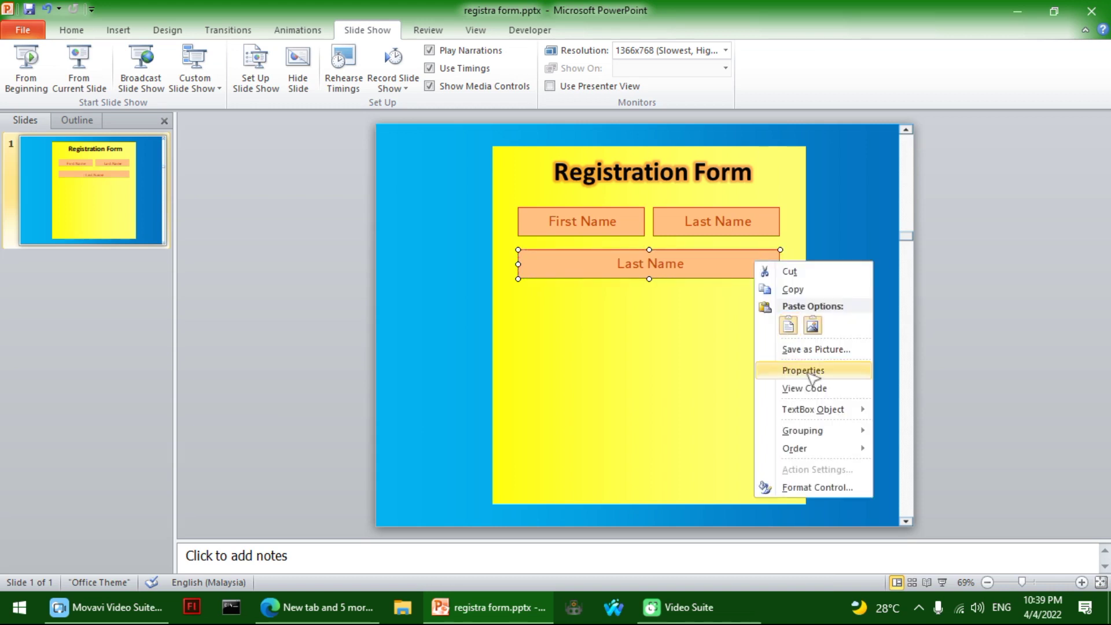
pyautogui.moveTo(810, 411)
pyautogui.click(906, 411)
pyautogui.hotkey('ctrl', 'a')
pyautogui.write('Email')
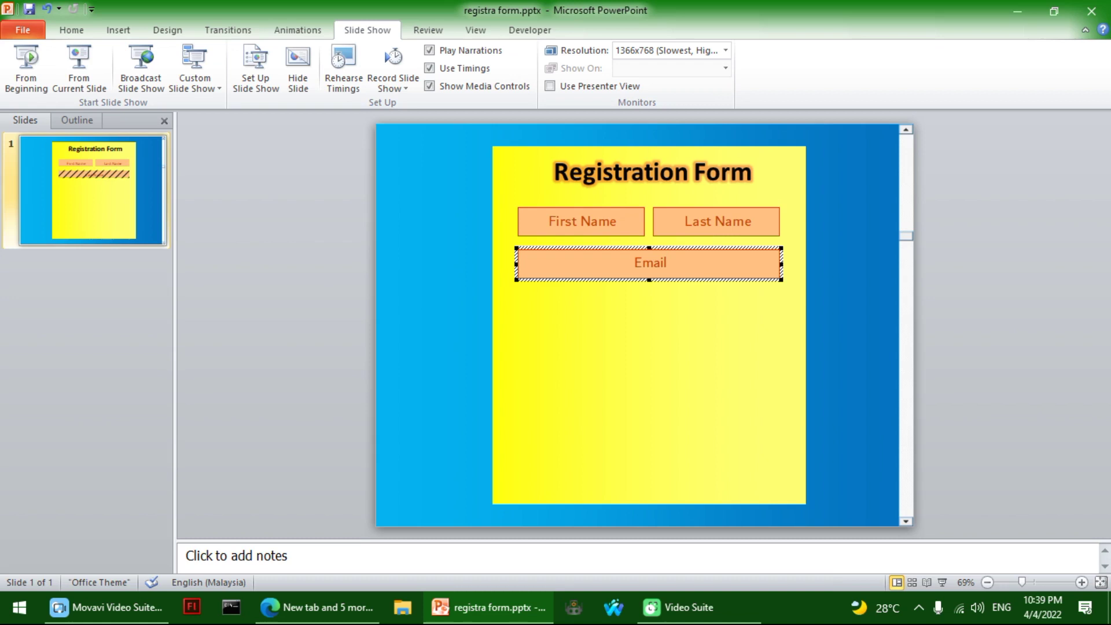
pyautogui.write(' Adress')
pyautogui.click(556, 253)
# Step: Duplicate the Email Adress text box, place the copy directly below it and change its text to "Password"
pyautogui.hotkey('ctrl', 'v')
pyautogui.moveTo(557, 252); pyautogui.dragTo(565, 301)
pyautogui.rightClick(565, 303)
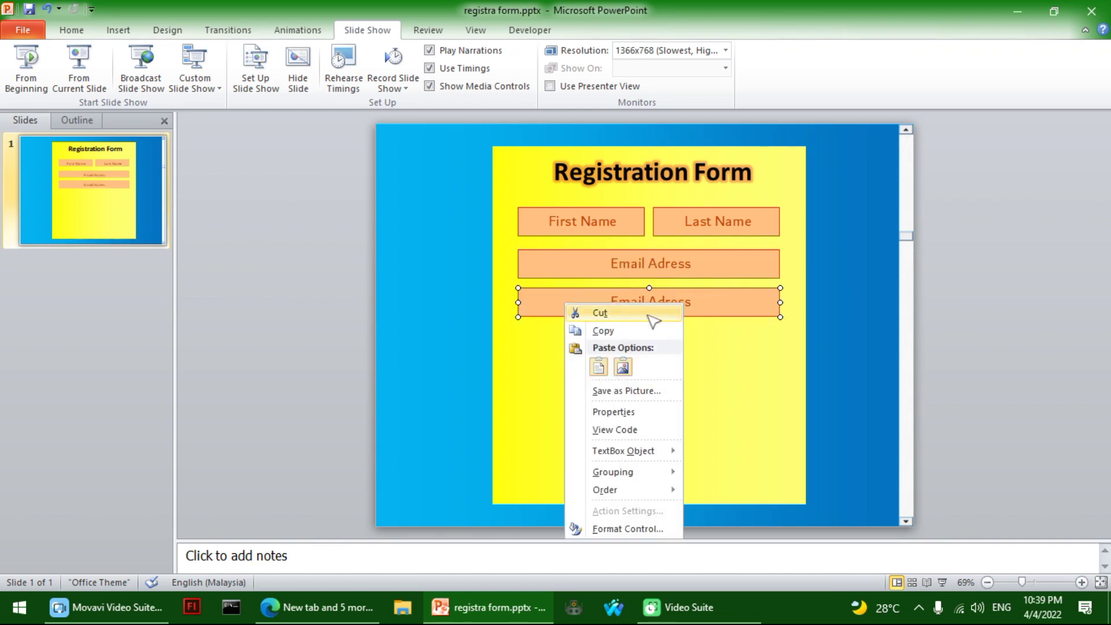
pyautogui.moveTo(630, 450)
pyautogui.click(718, 450)
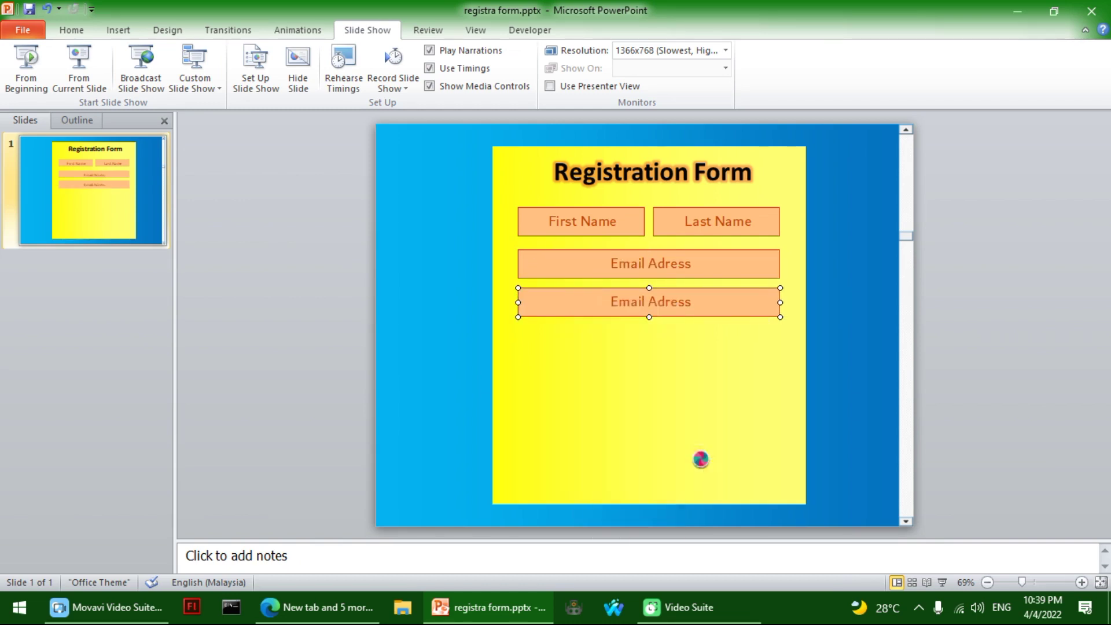
pyautogui.hotkey('ctrl', 'a')
pyautogui.write('Passwo')
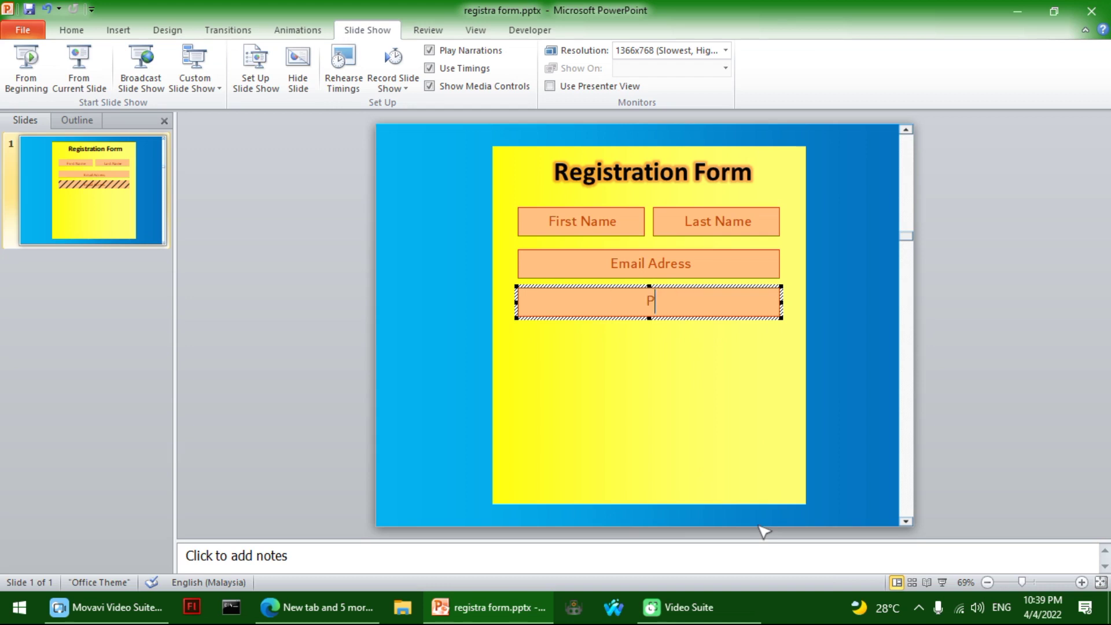
pyautogui.write('rd')
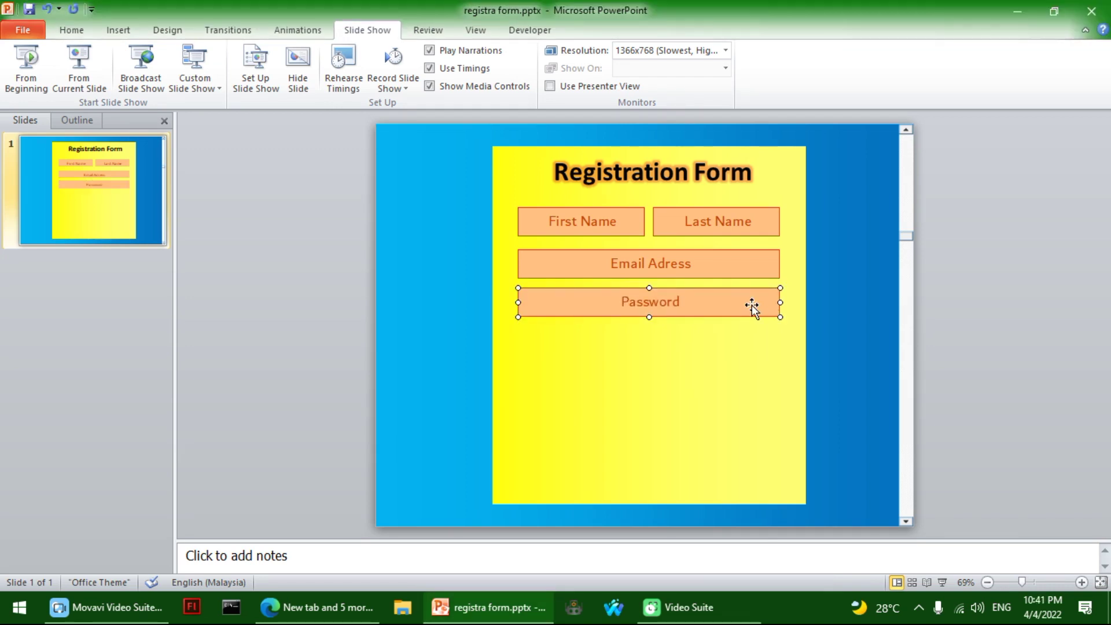
# Step: Duplicate the Password text box, place the copy directly below it and change its text to "Confirm Password"
pyautogui.hotkey('ctrl', 'v')
pyautogui.moveTo(736, 308); pyautogui.dragTo(714, 343)
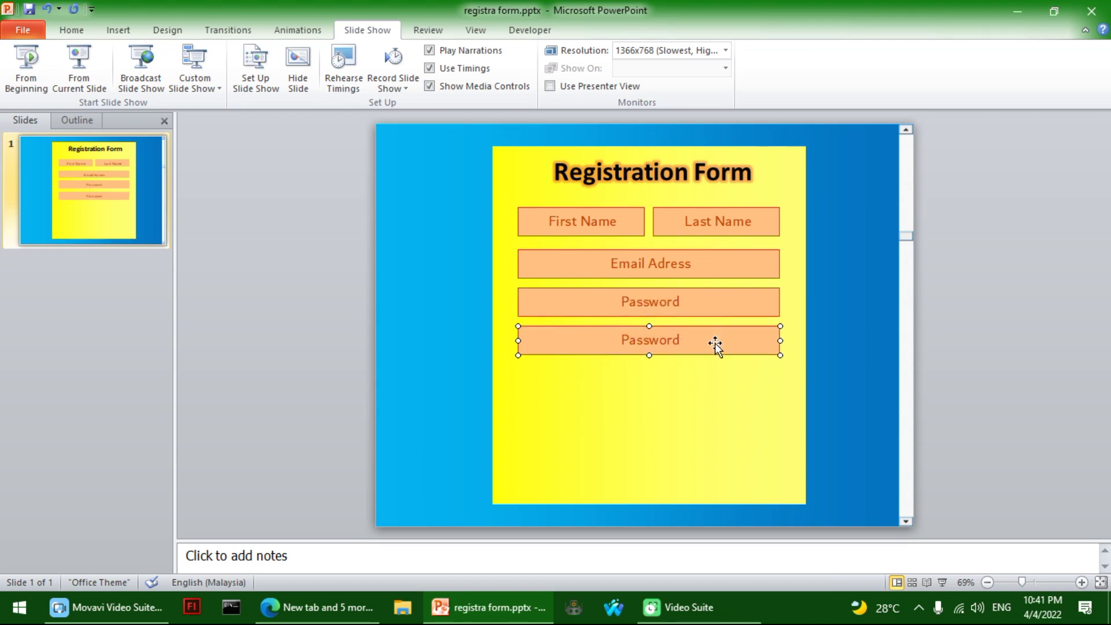
pyautogui.rightClick(715, 343)
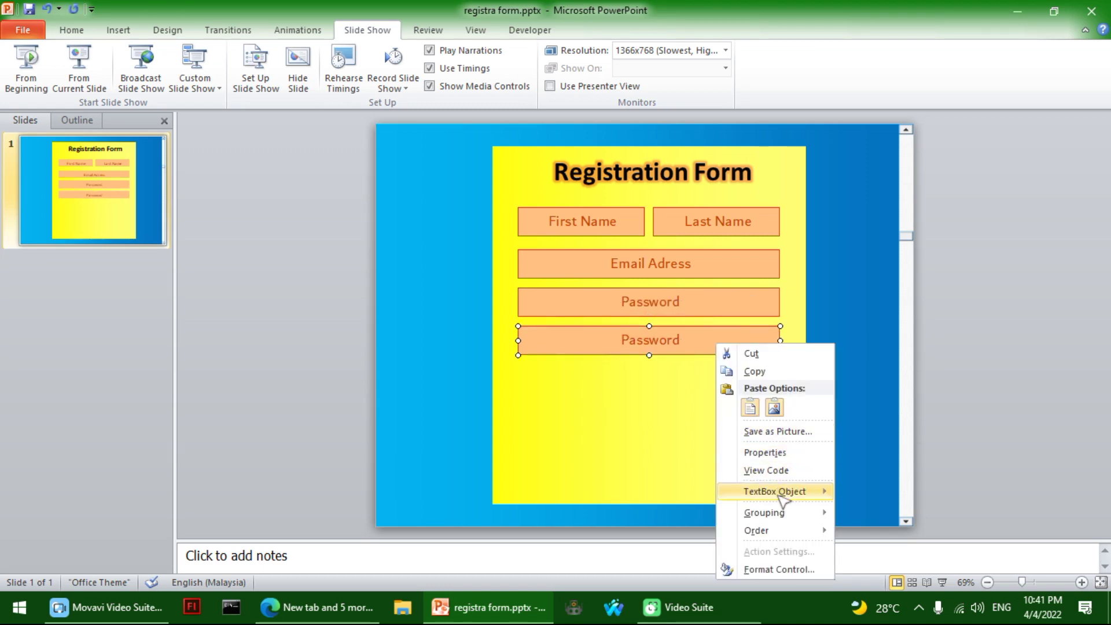
pyautogui.moveTo(789, 491)
pyautogui.click(867, 494)
pyautogui.hotkey('ctrl', 'a')
pyautogui.write('Confirm P')
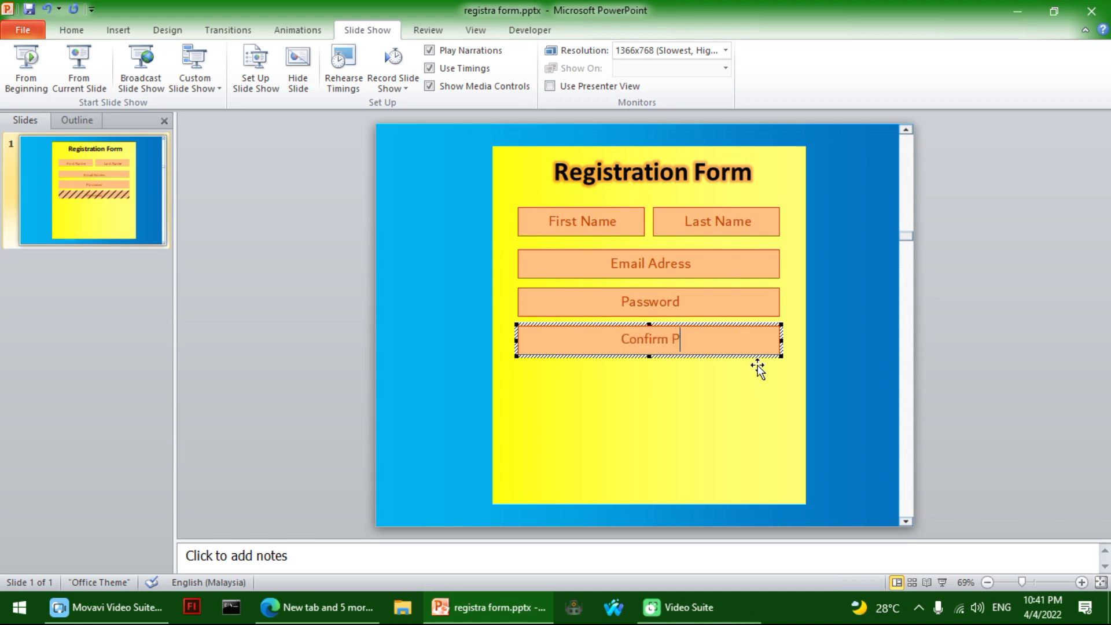
pyautogui.write('assword')
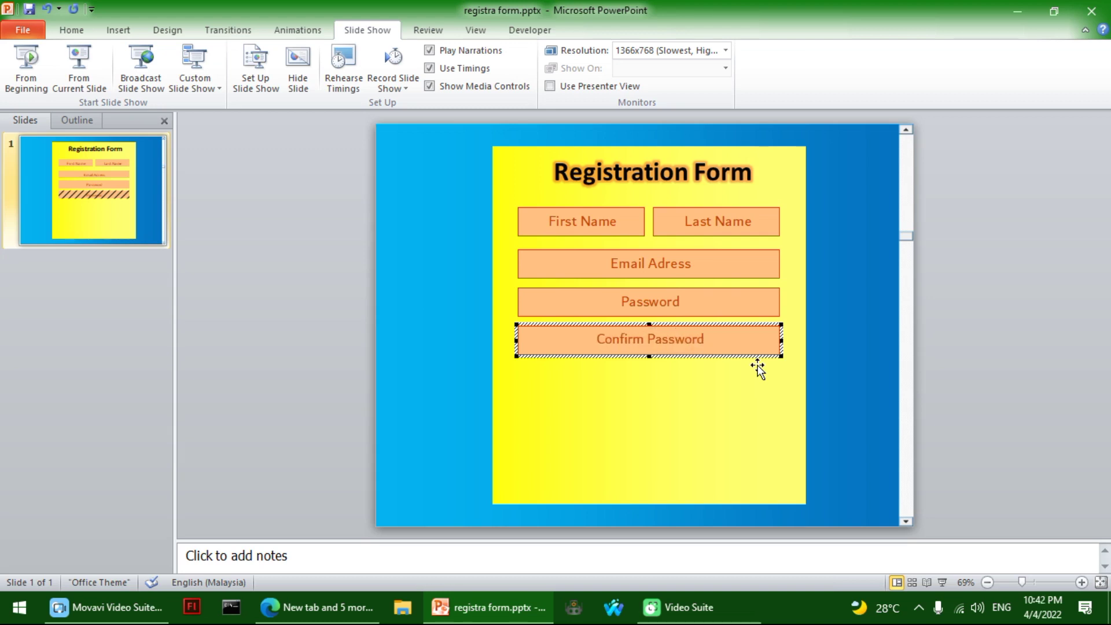
pyautogui.press('Escape')
pyautogui.press('Escape')
# Step: Save the presentation and dismiss the macro-free format prompt
pyautogui.hotkey('ctrl', 's')
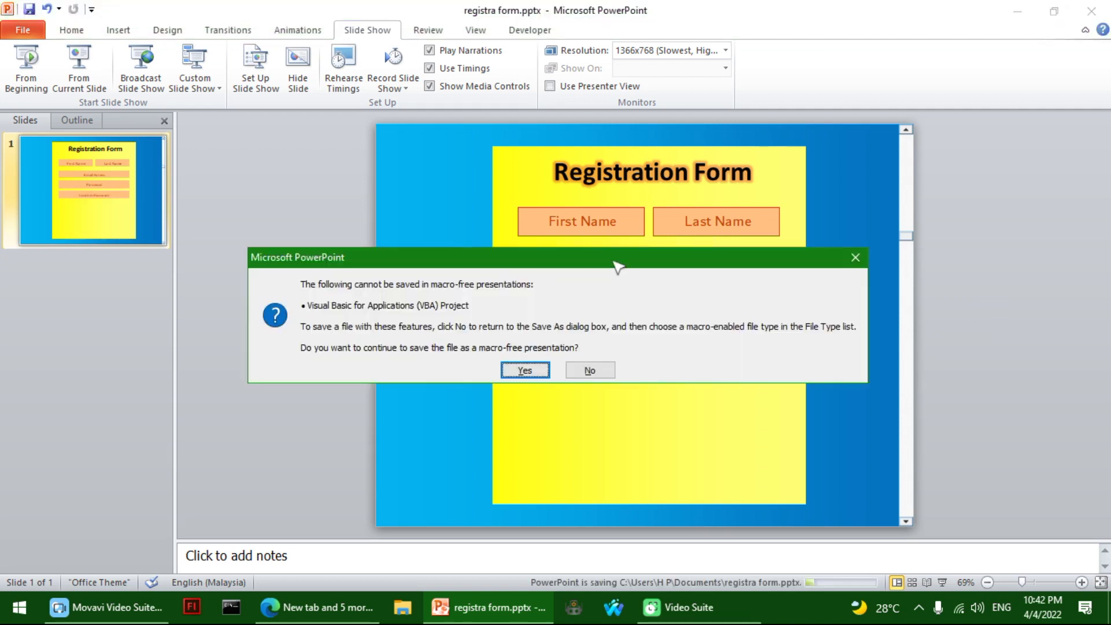
pyautogui.click(856, 257)
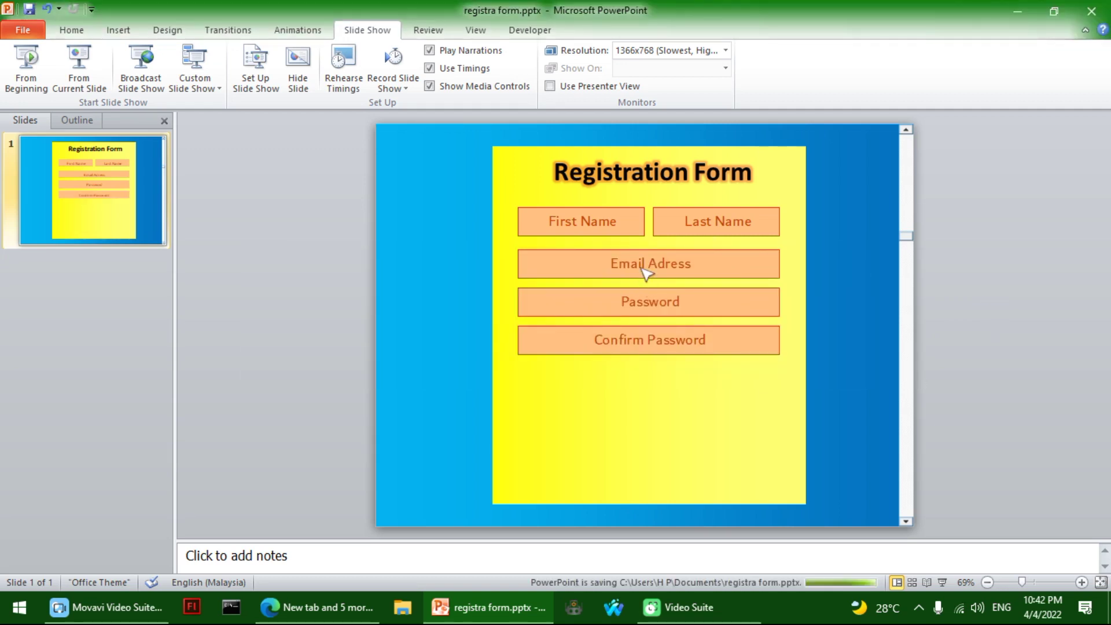
pyautogui.click(500, 363)
# Step: Select the Email Adress, Password and Confirm Password text boxes together
pyautogui.click(591, 274)
pyautogui.keyDown('shift'); pyautogui.click(588, 308); pyautogui.keyUp('shift')
pyautogui.keyDown('shift'); pyautogui.click(601, 346); pyautogui.keyUp('shift')
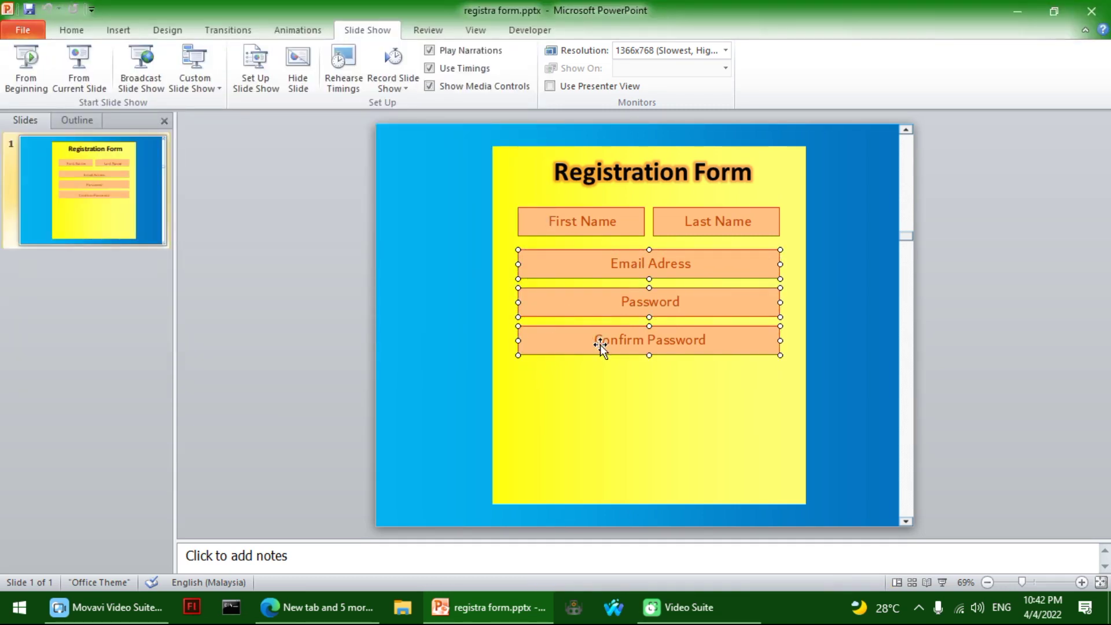